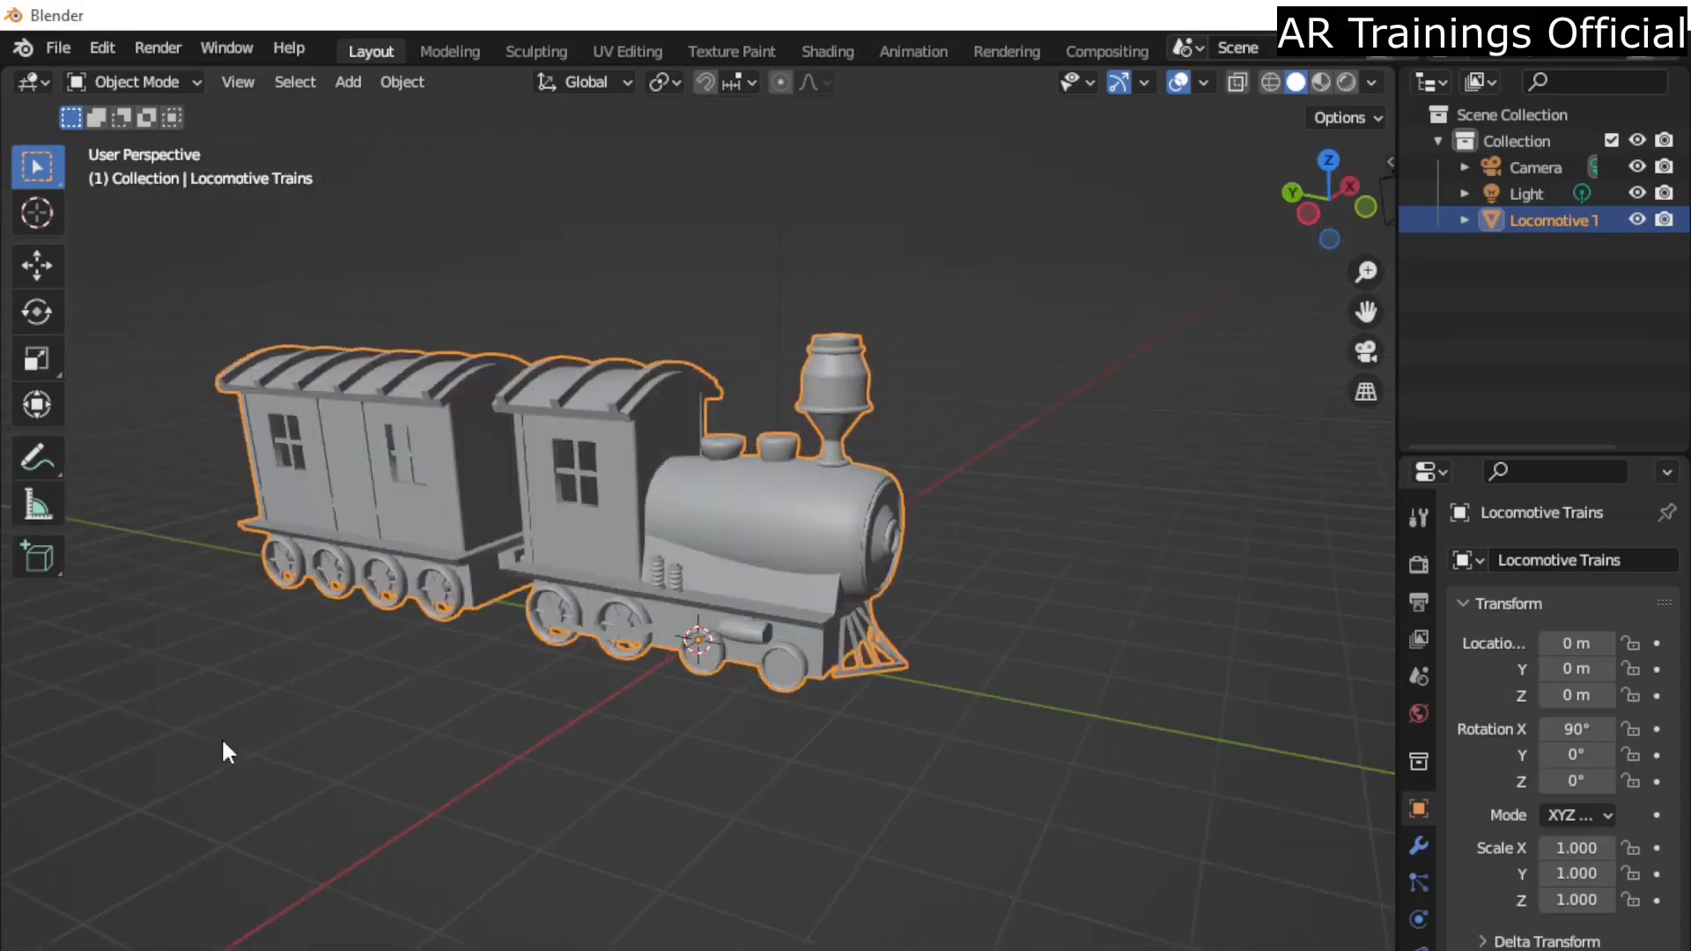
# Examine the locomotive model in Blender and browse the models in Sloyd's object library.
pyautogui.moveTo(652, 877); pyautogui.dragTo(791, 558, button='middle')
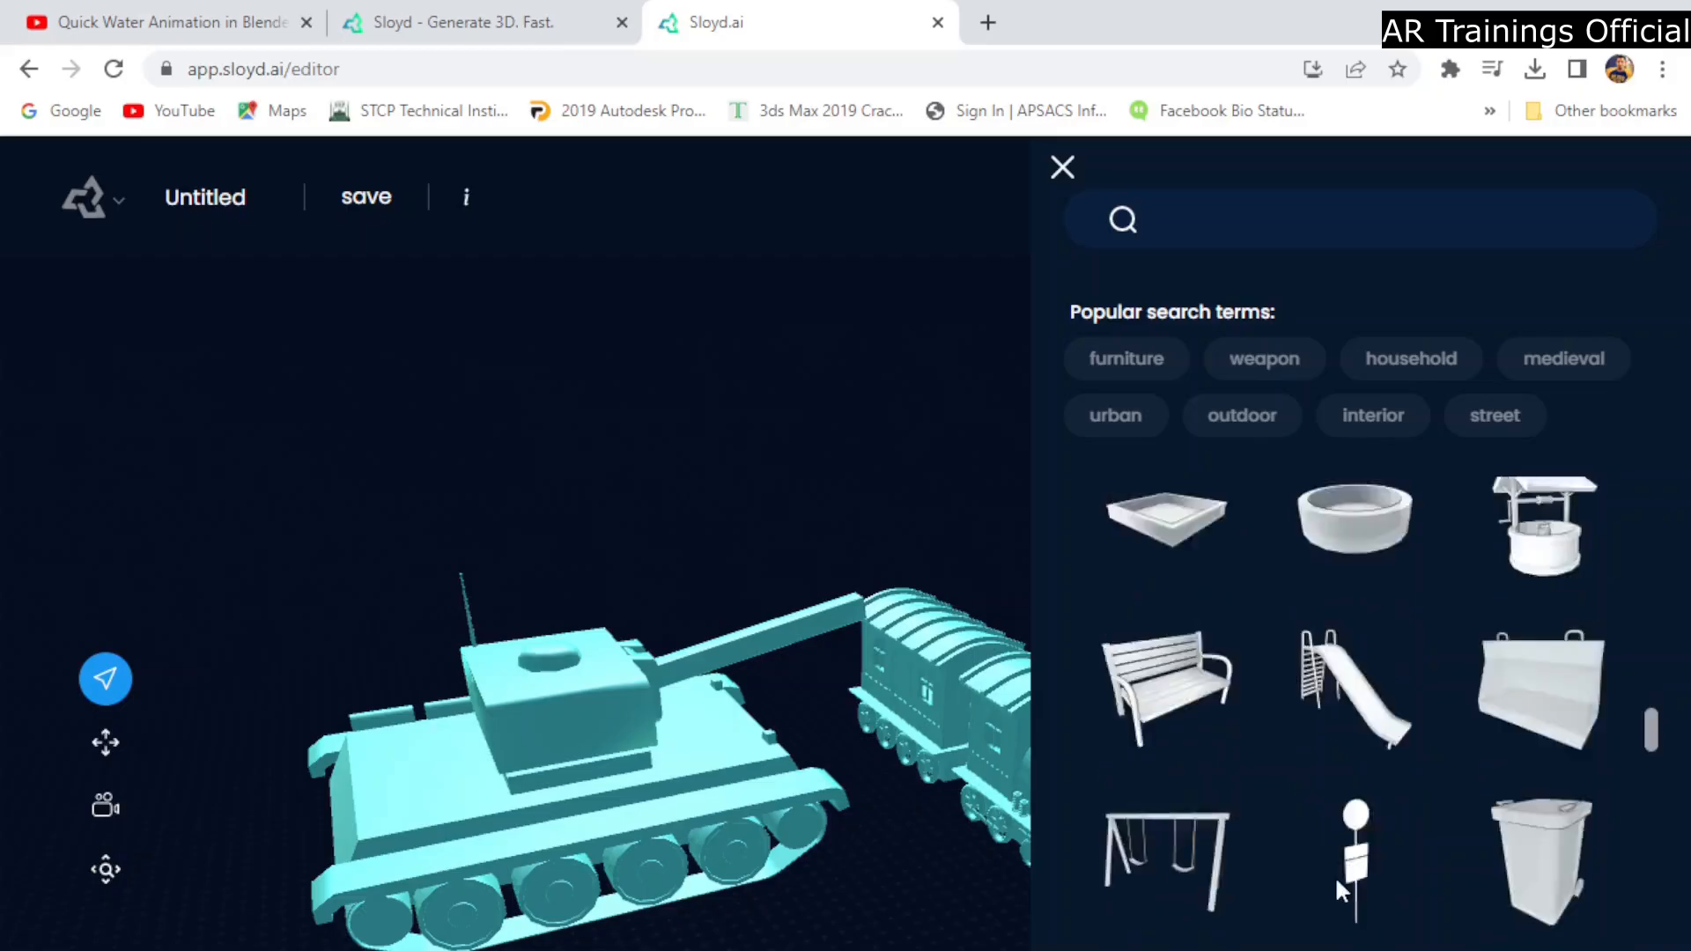
pyautogui.scroll(-5, 1335, 875)
pyautogui.scroll(-10, 1337, 885)
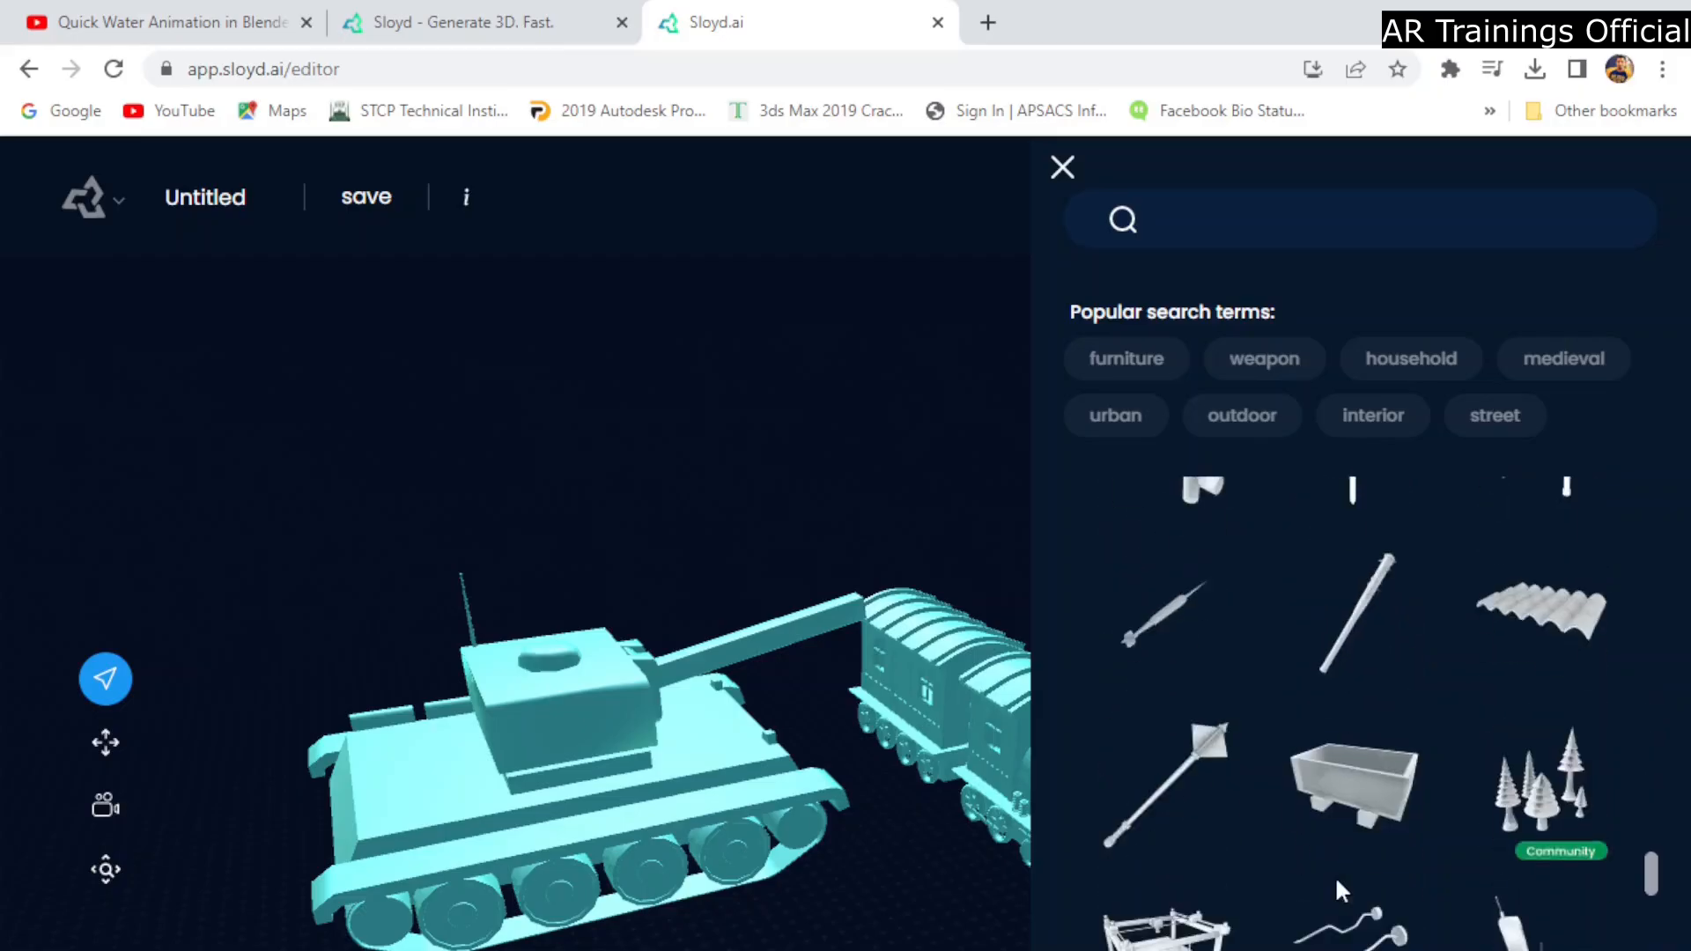
pyautogui.scroll(-5, 1337, 885)
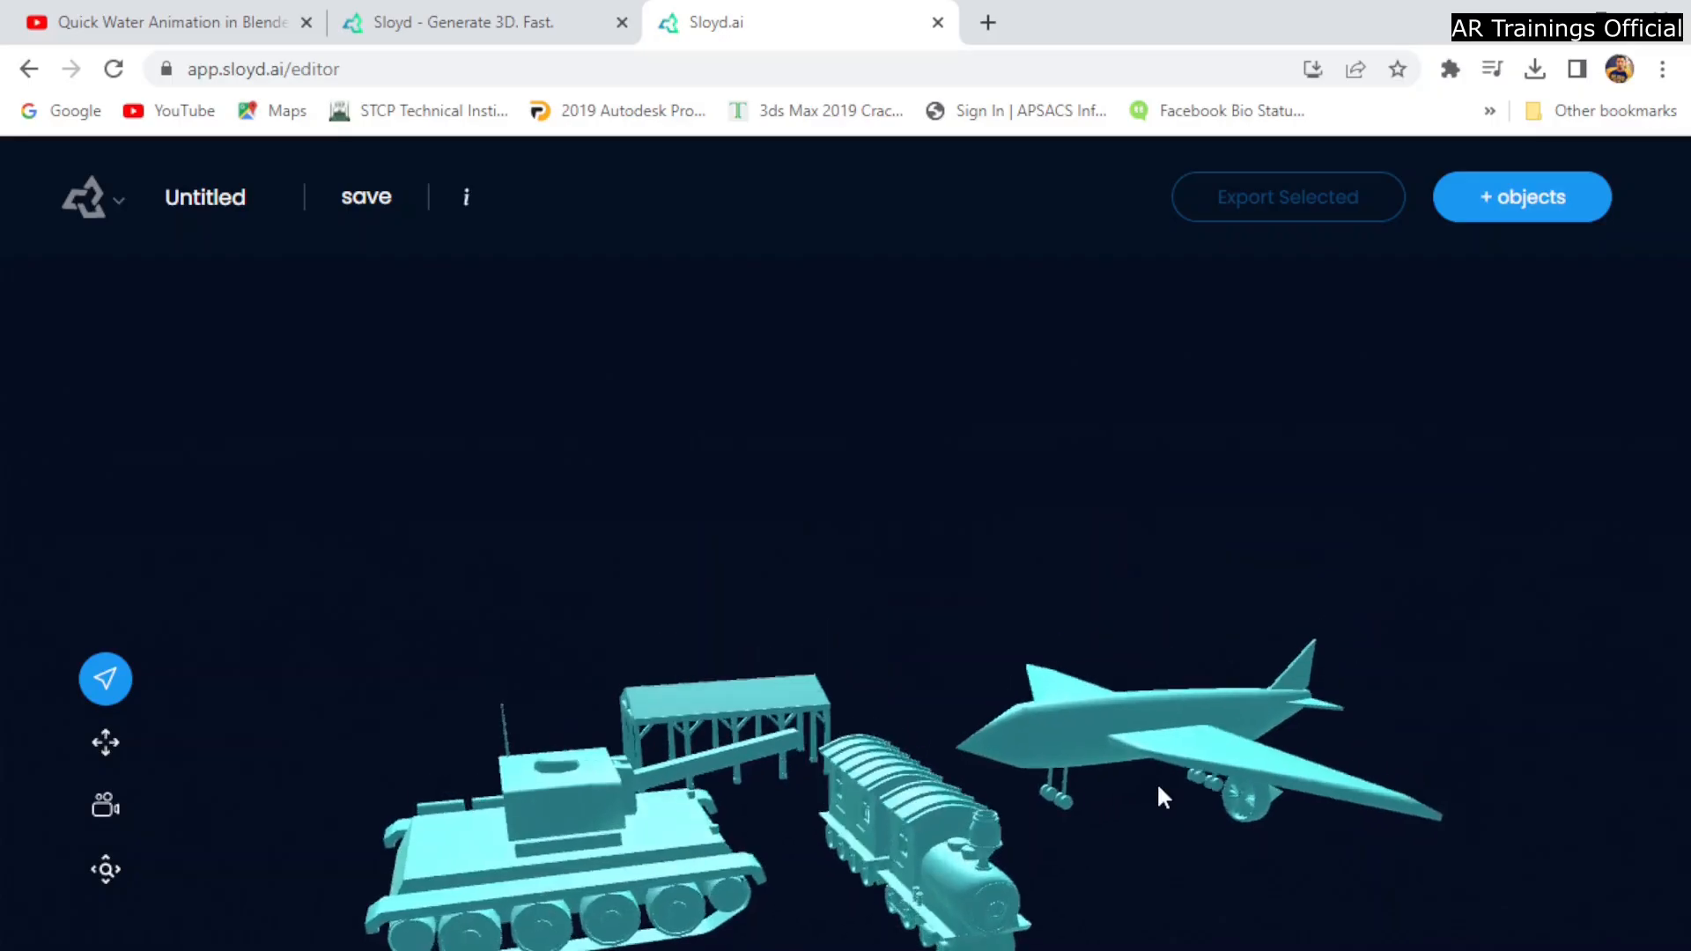
# Examine the Sloyd scene with the tank, train and airplane, and select the locomotive train.
pyautogui.moveTo(1159, 796); pyautogui.dragTo(1152, 918)
pyautogui.scroll(1, 881, 688)
pyautogui.scroll(-5, 881, 687)
pyautogui.click(911, 823)
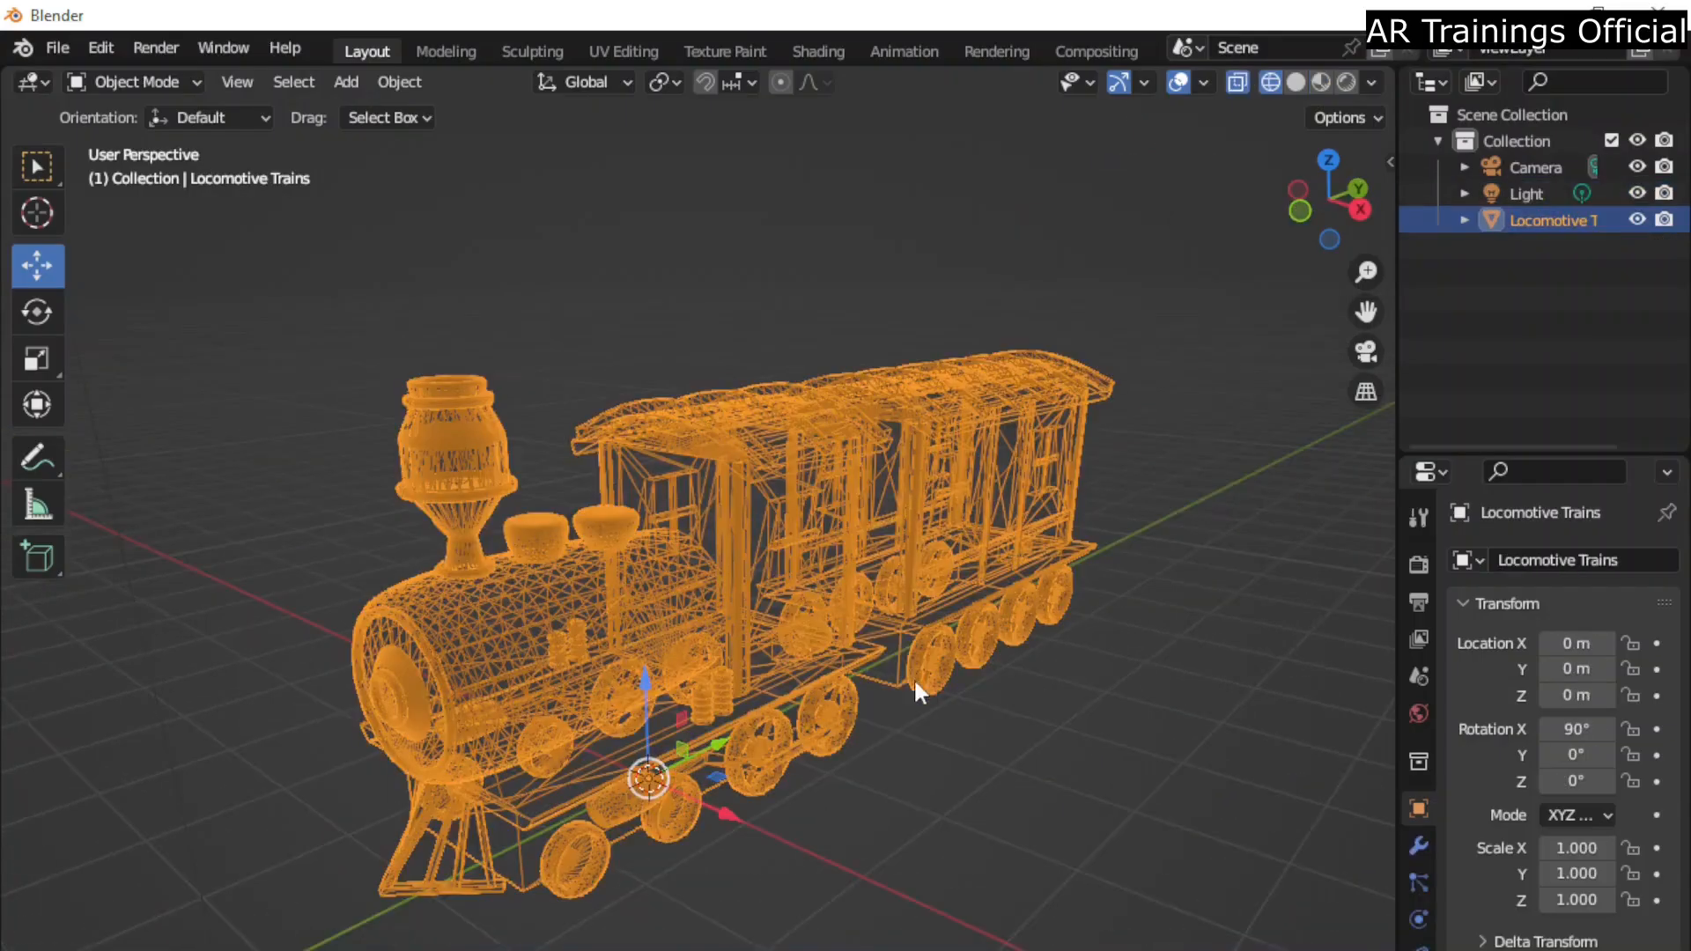
# In Blender, enter Edit Mode on the locomotive, select the vertices of the smokestack's upper part and start scaling them.
pyautogui.moveTo(913, 678); pyautogui.dragTo(842, 669, button='middle')
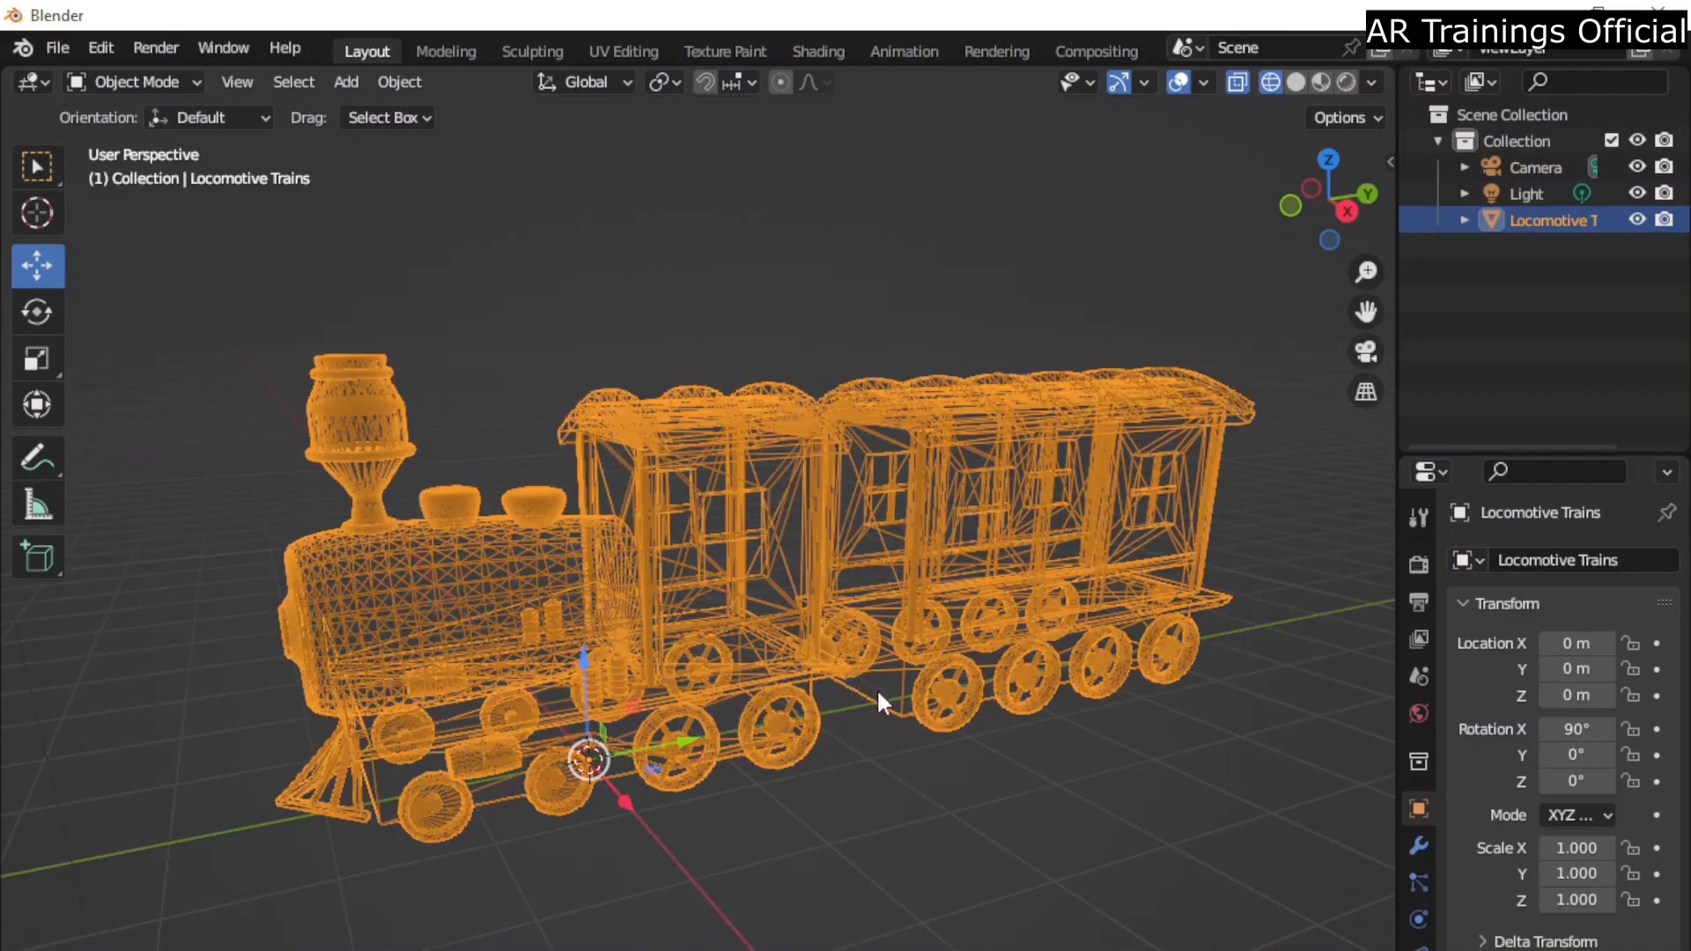
pyautogui.click(166, 84)
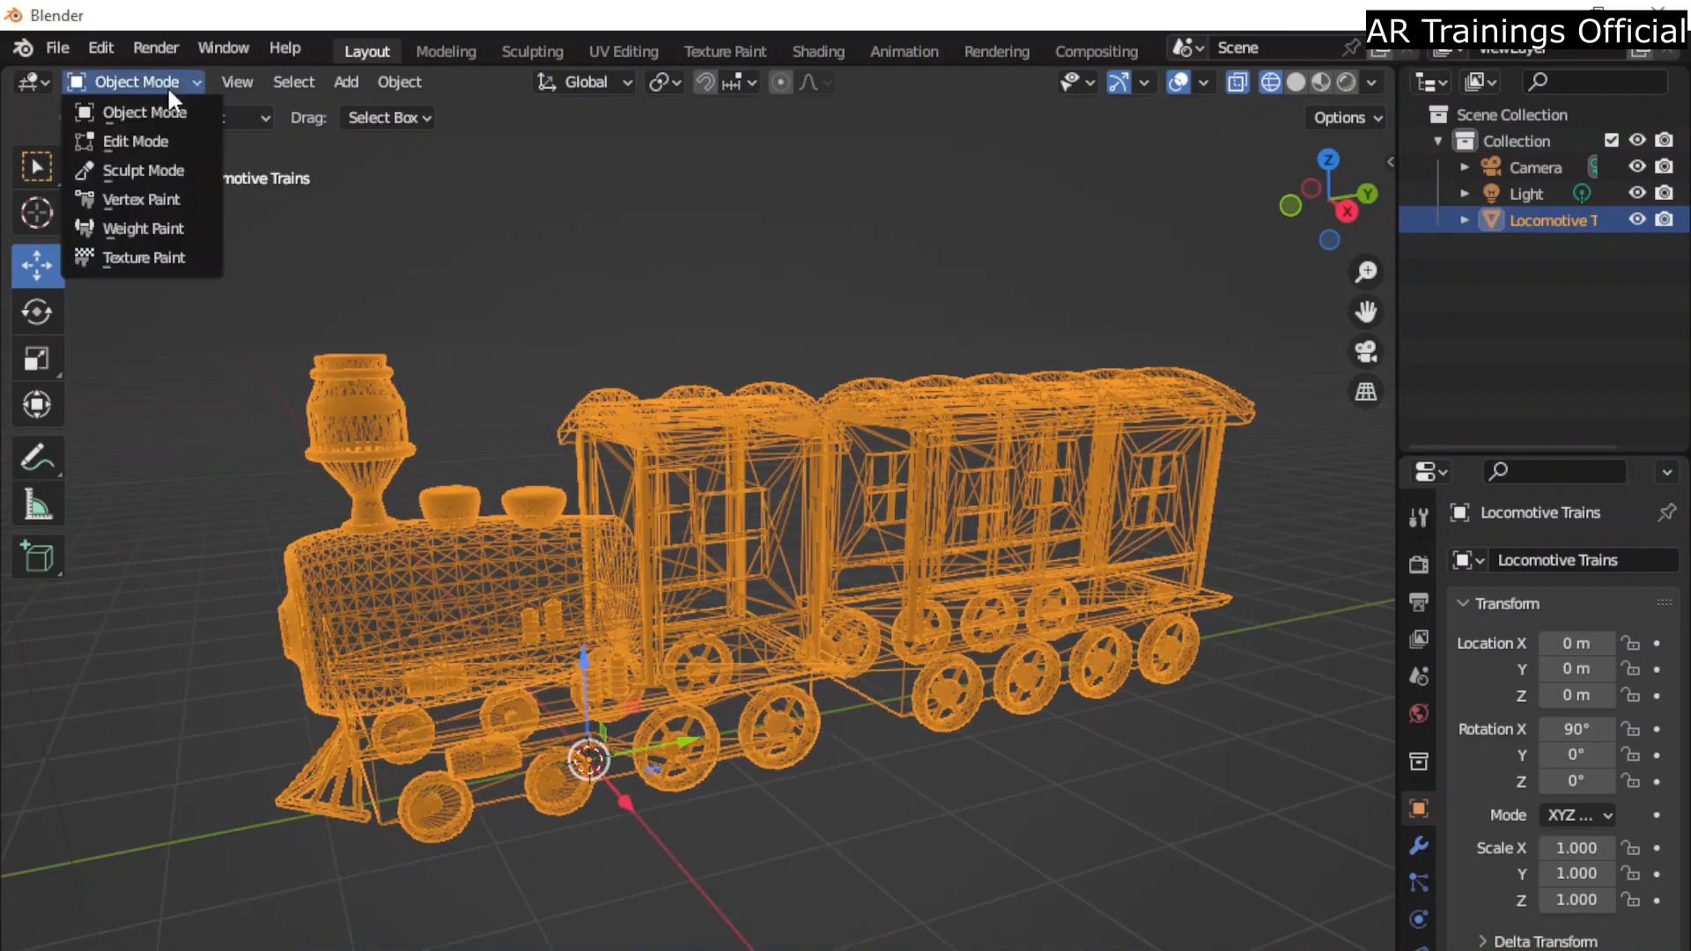
pyautogui.click(155, 143)
pyautogui.moveTo(627, 462); pyautogui.dragTo(561, 465, button='middle')
pyautogui.moveTo(545, 463); pyautogui.dragTo(345, 300)
pyautogui.moveTo(582, 580); pyautogui.dragTo(852, 622, button='middle')
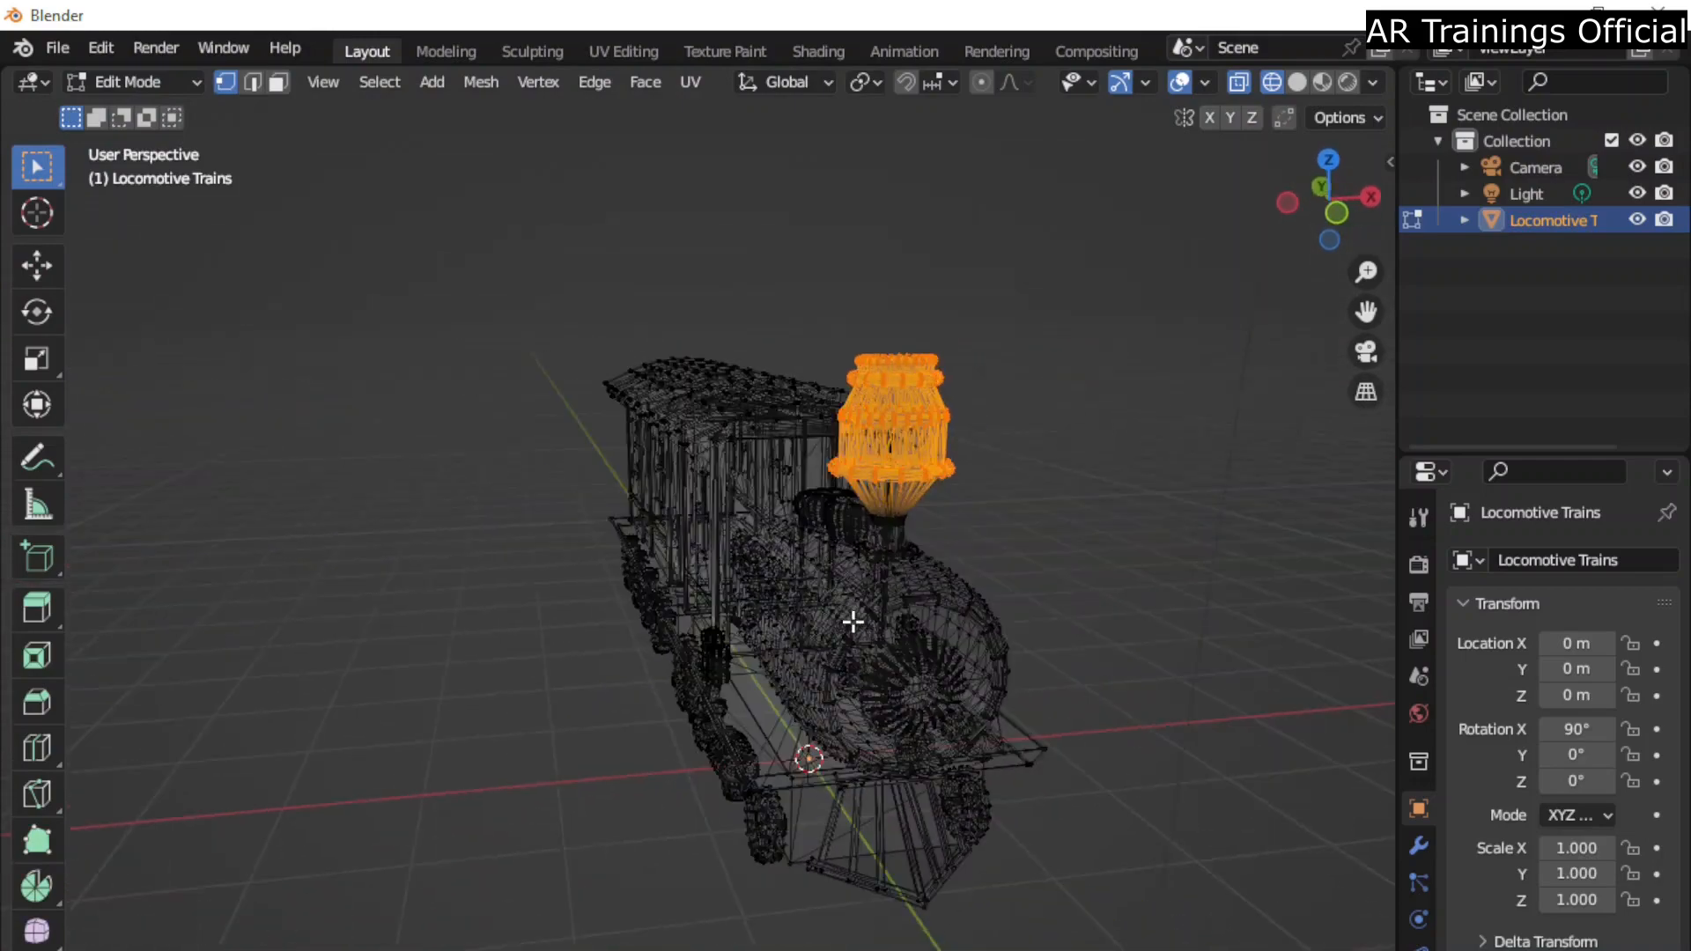
pyautogui.press('s')
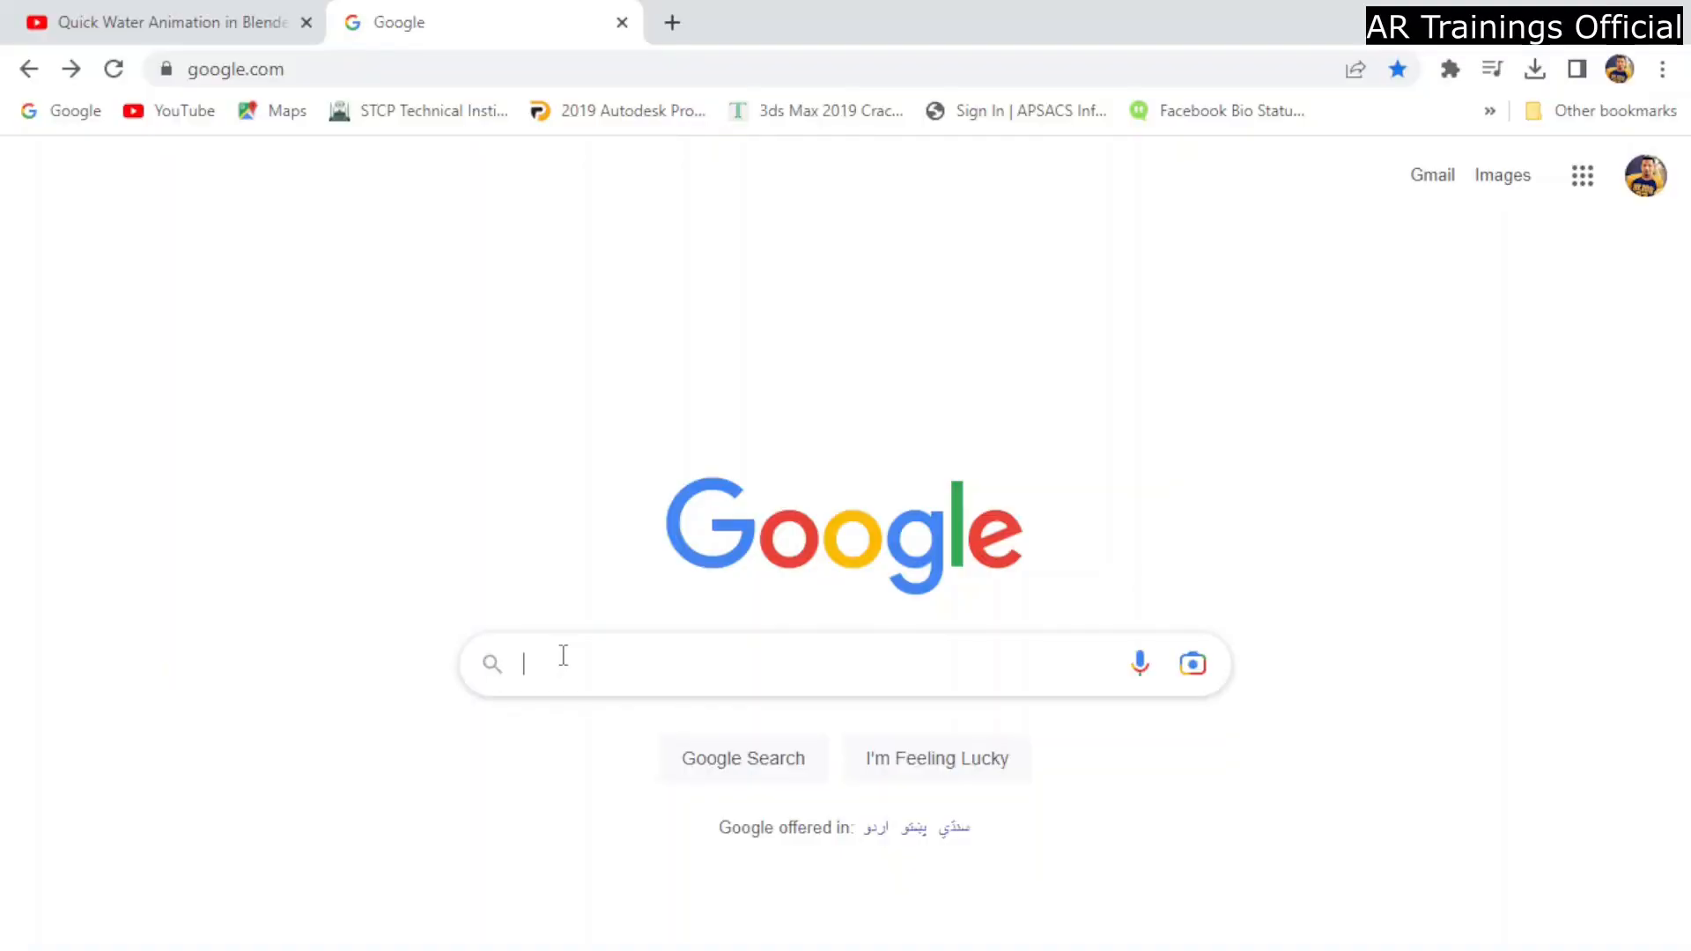
# In the browser, search Google for sloyd.ai and open the Sloyd.AI website.
pyautogui.click(564, 657)
pyautogui.write('slo')
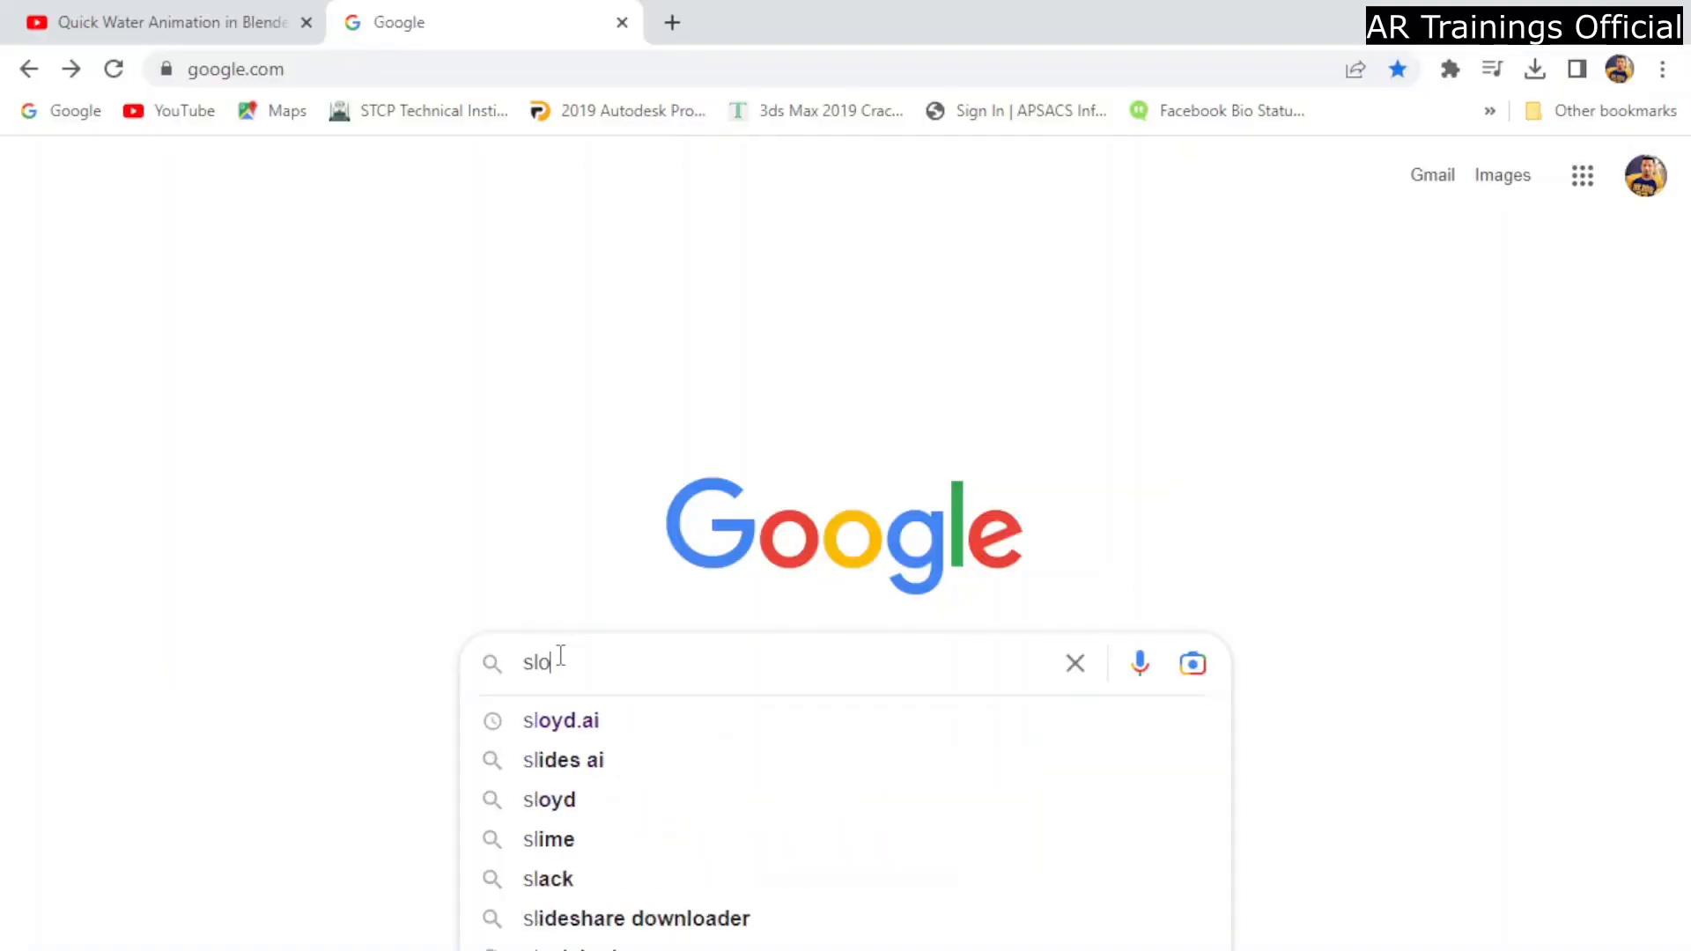
pyautogui.write('yd')
pyautogui.click(591, 727)
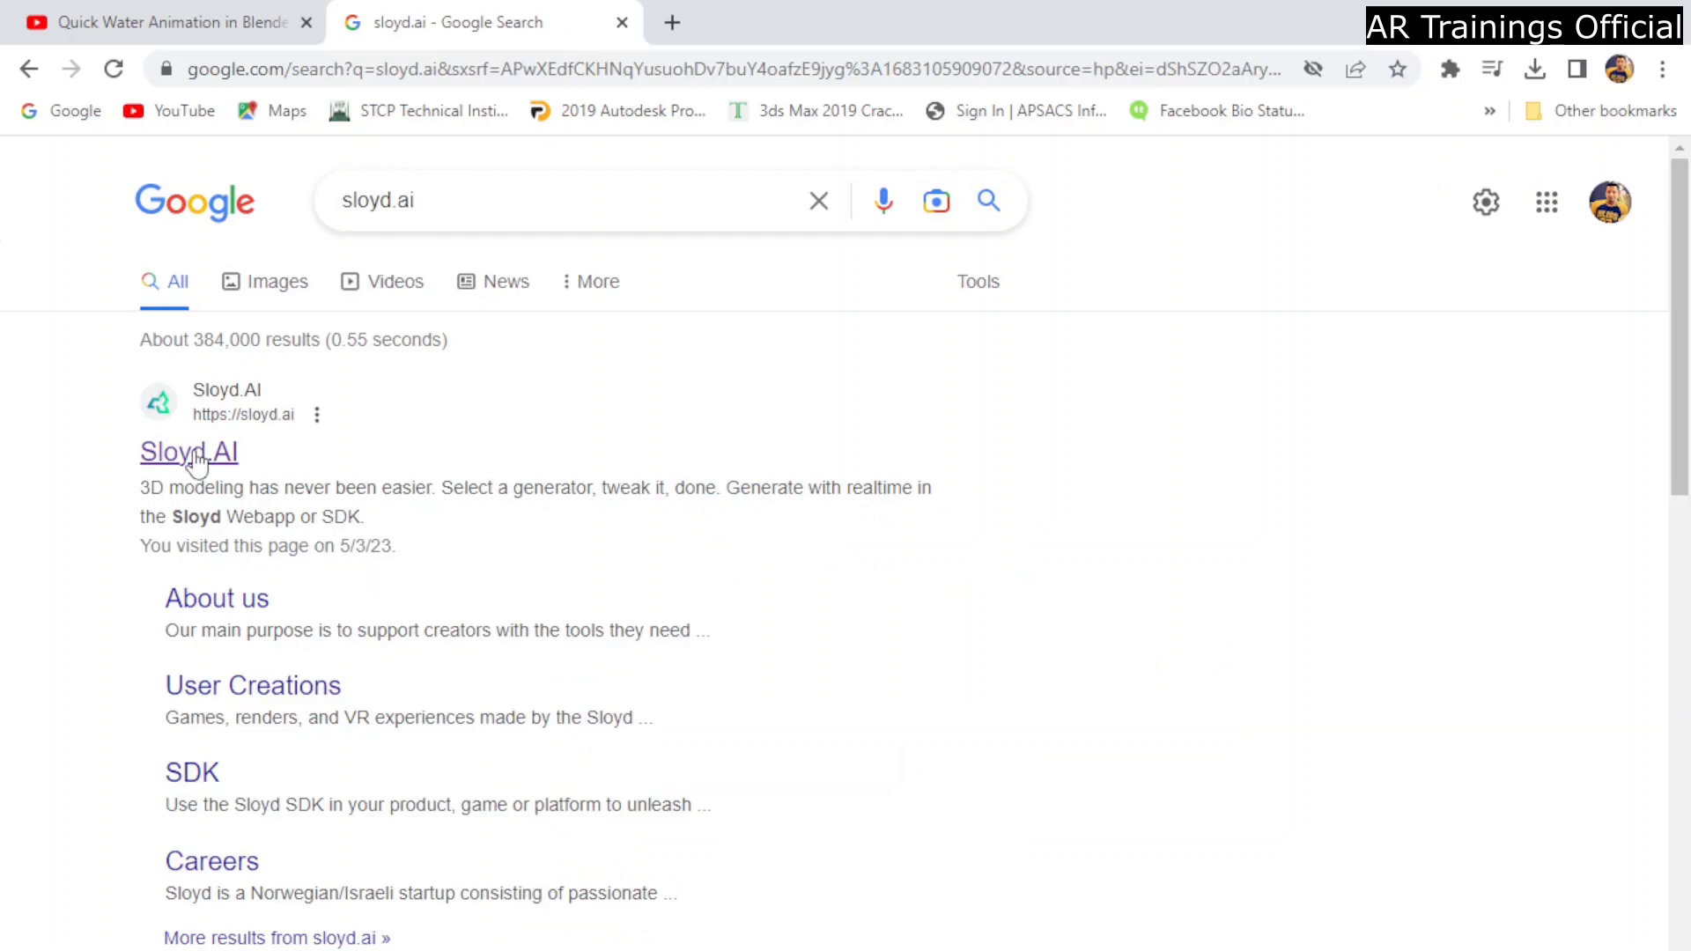
pyautogui.click(195, 458)
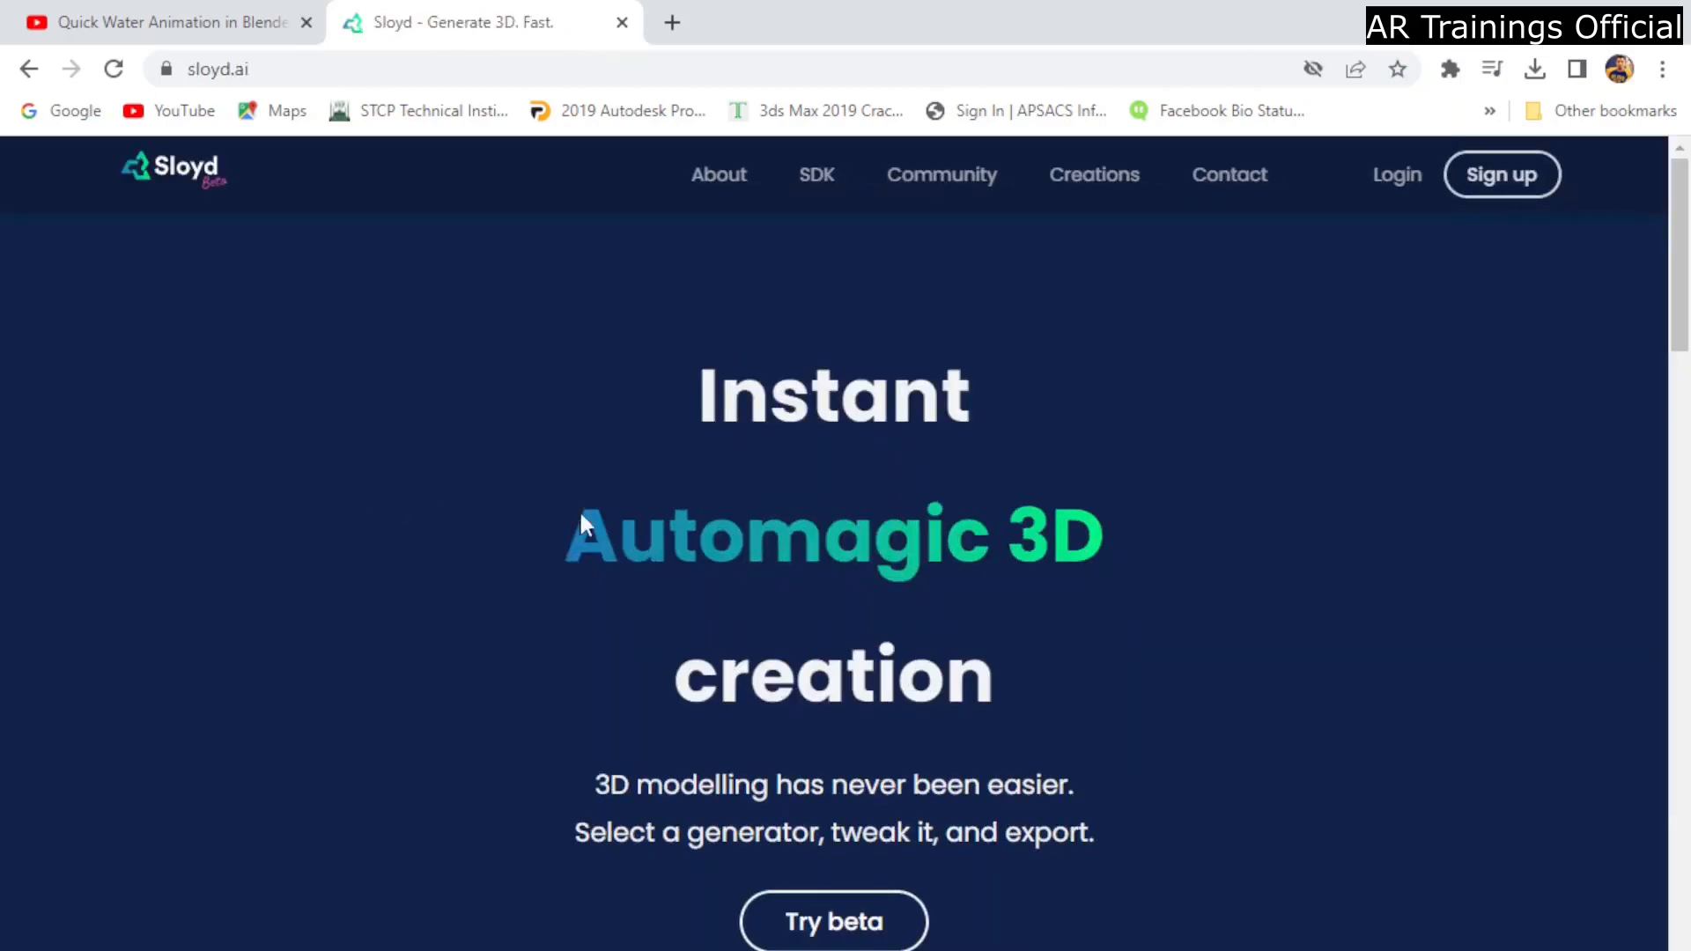
# Look through the Sloyd home page and the web app's generator categories and projects section.
pyautogui.moveTo(1689, 218); pyautogui.dragTo(1689, 669)
pyautogui.scroll(5, 1636, 745)
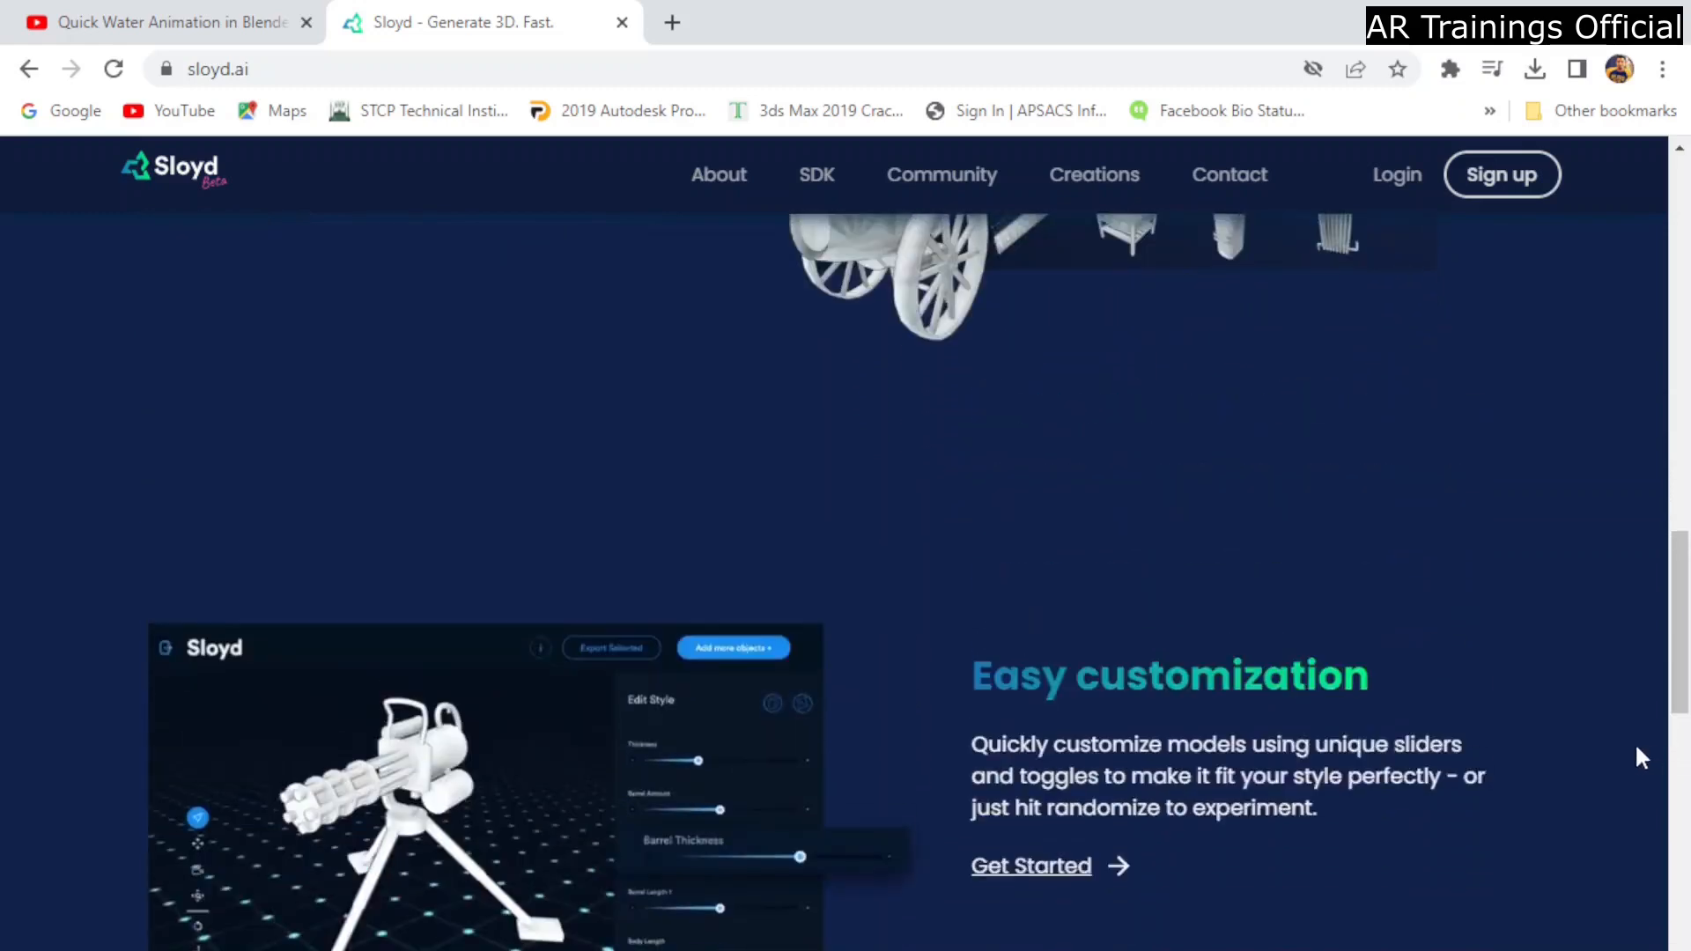
pyautogui.scroll(-3, 1627, 756)
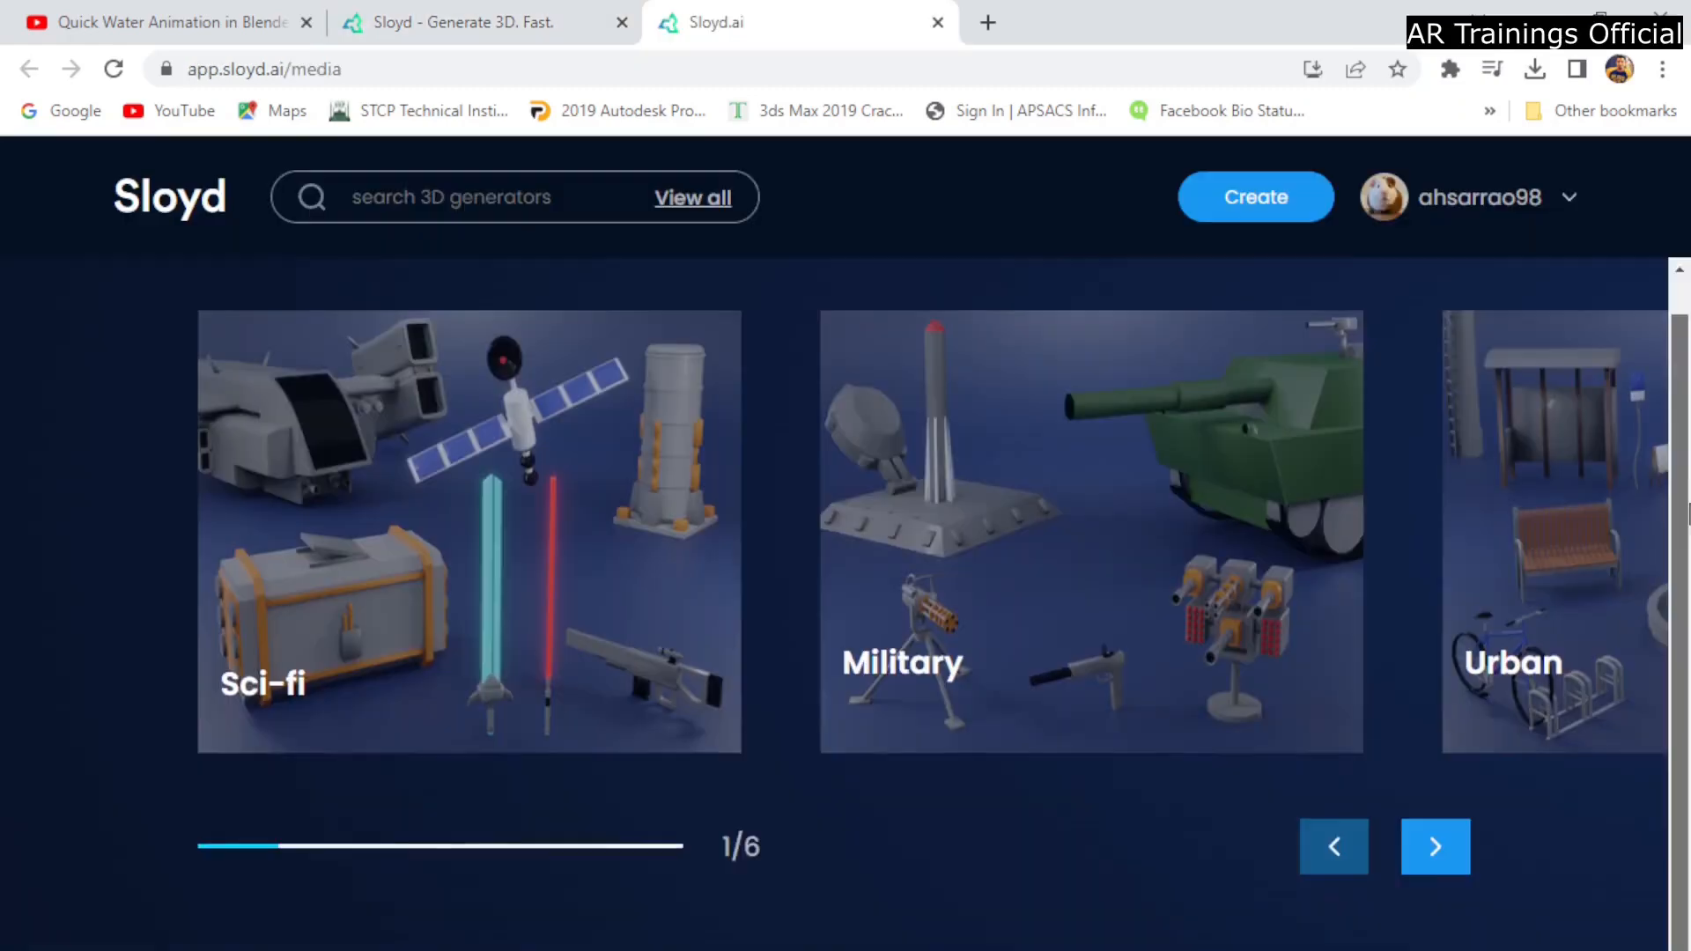
pyautogui.scroll(-4, 1671, 491)
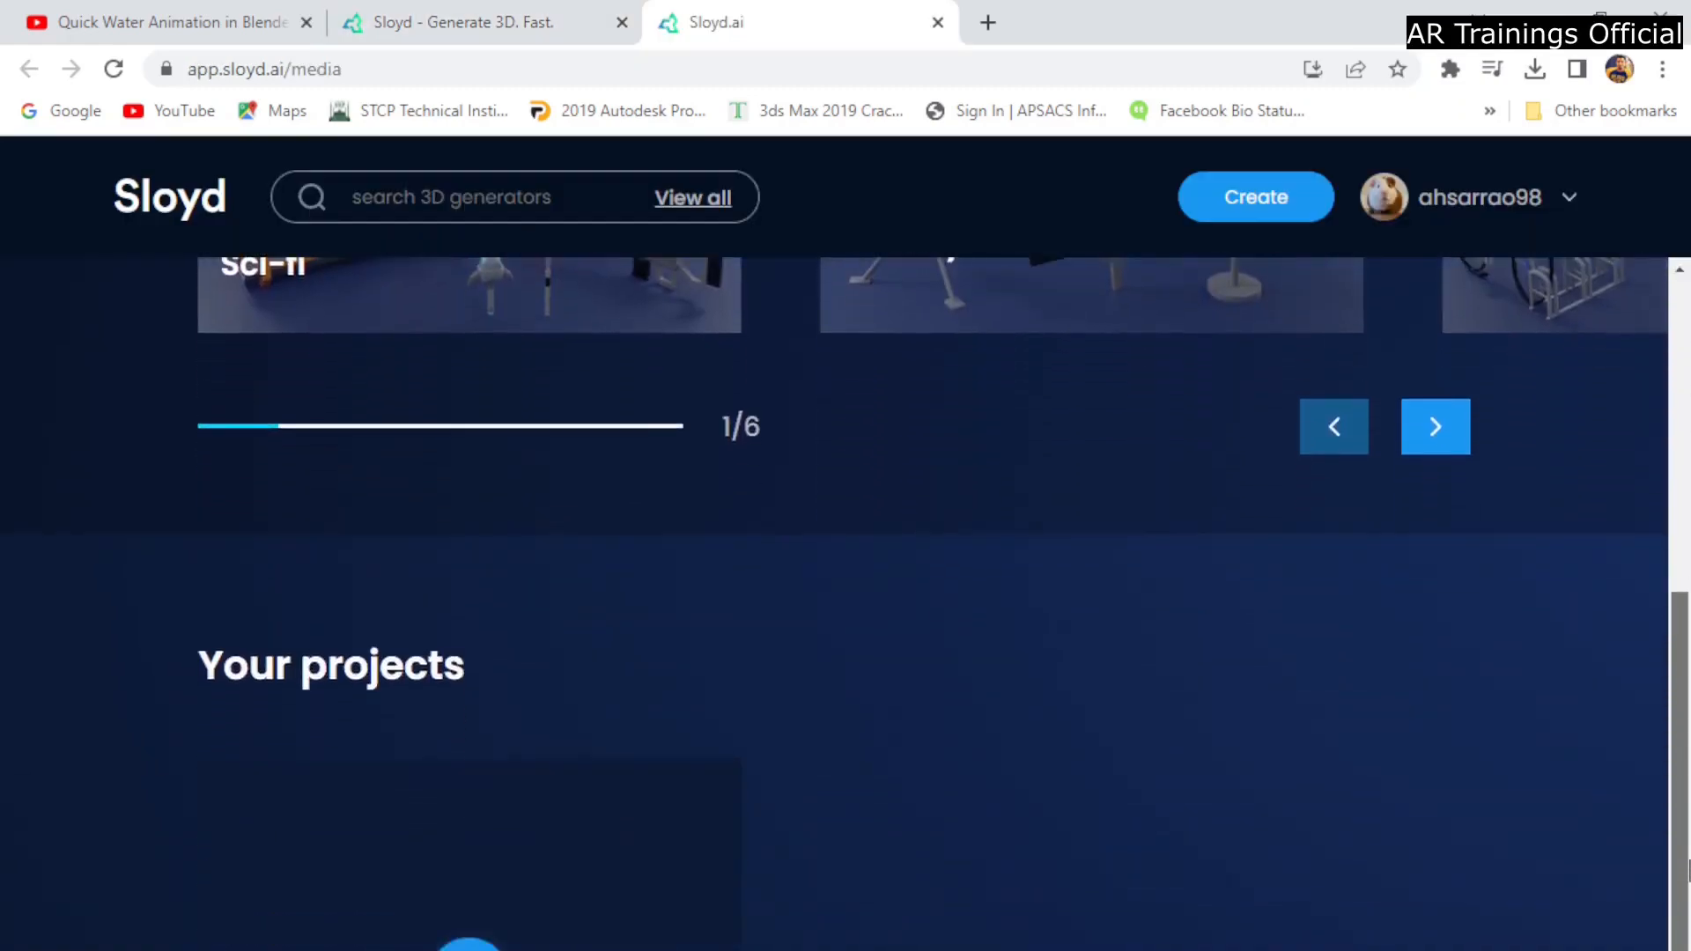
pyautogui.scroll(4, 1671, 491)
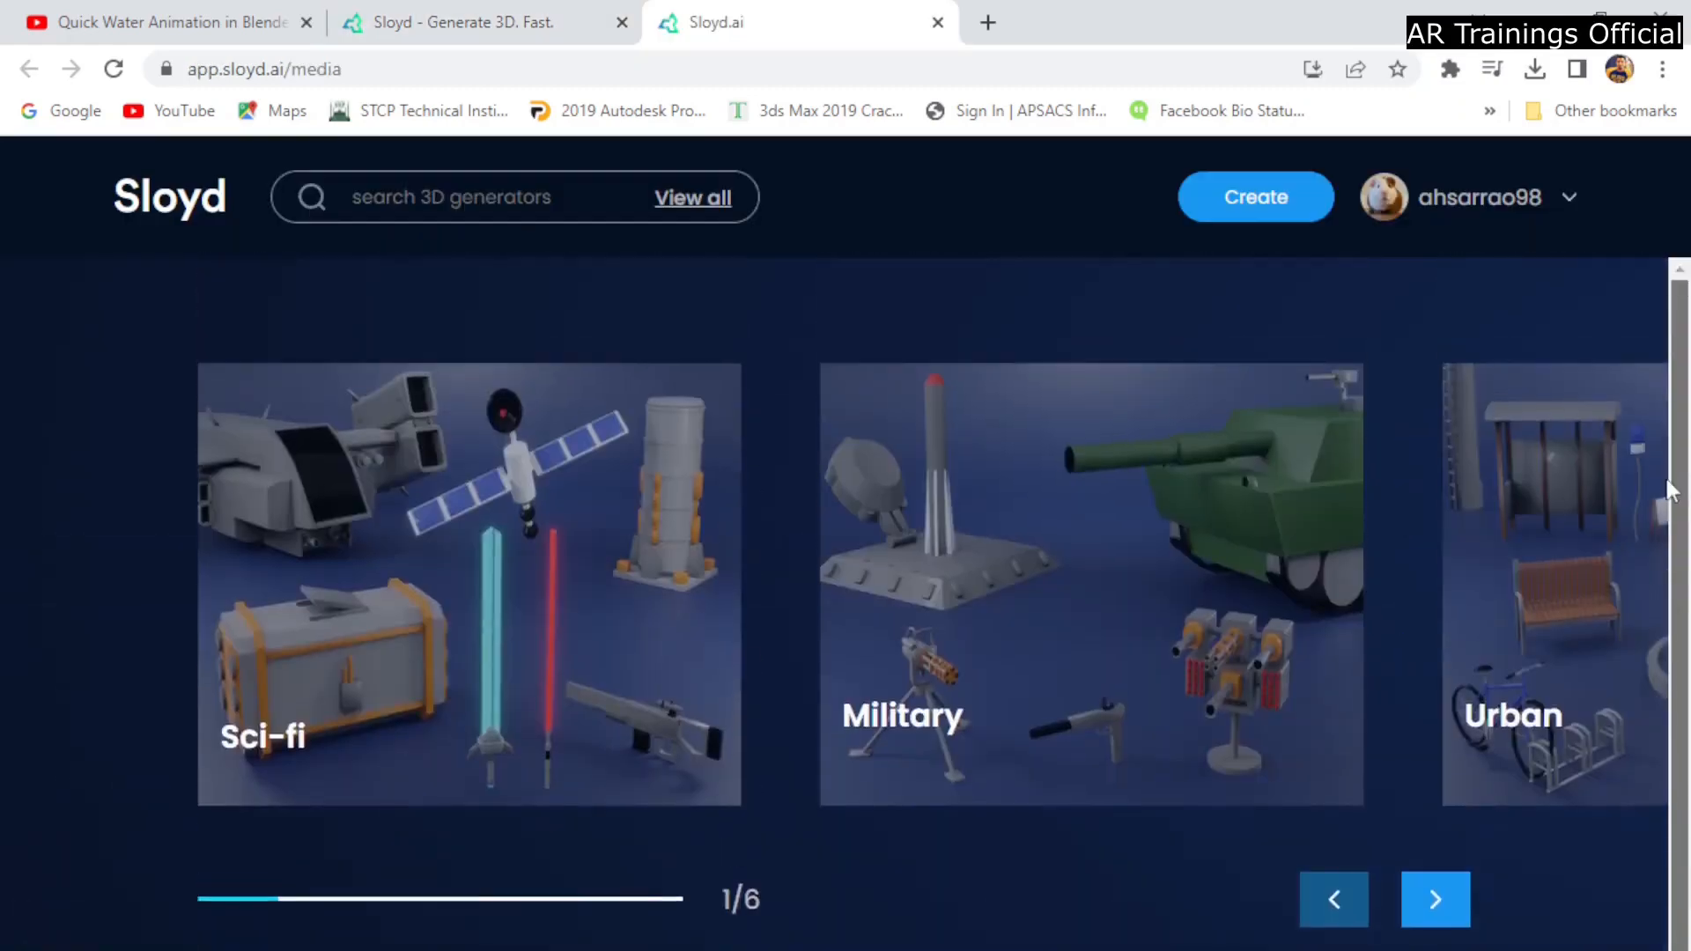
# Create a new Sloyd project and add the Tanks model from the object library.
pyautogui.click(1238, 211)
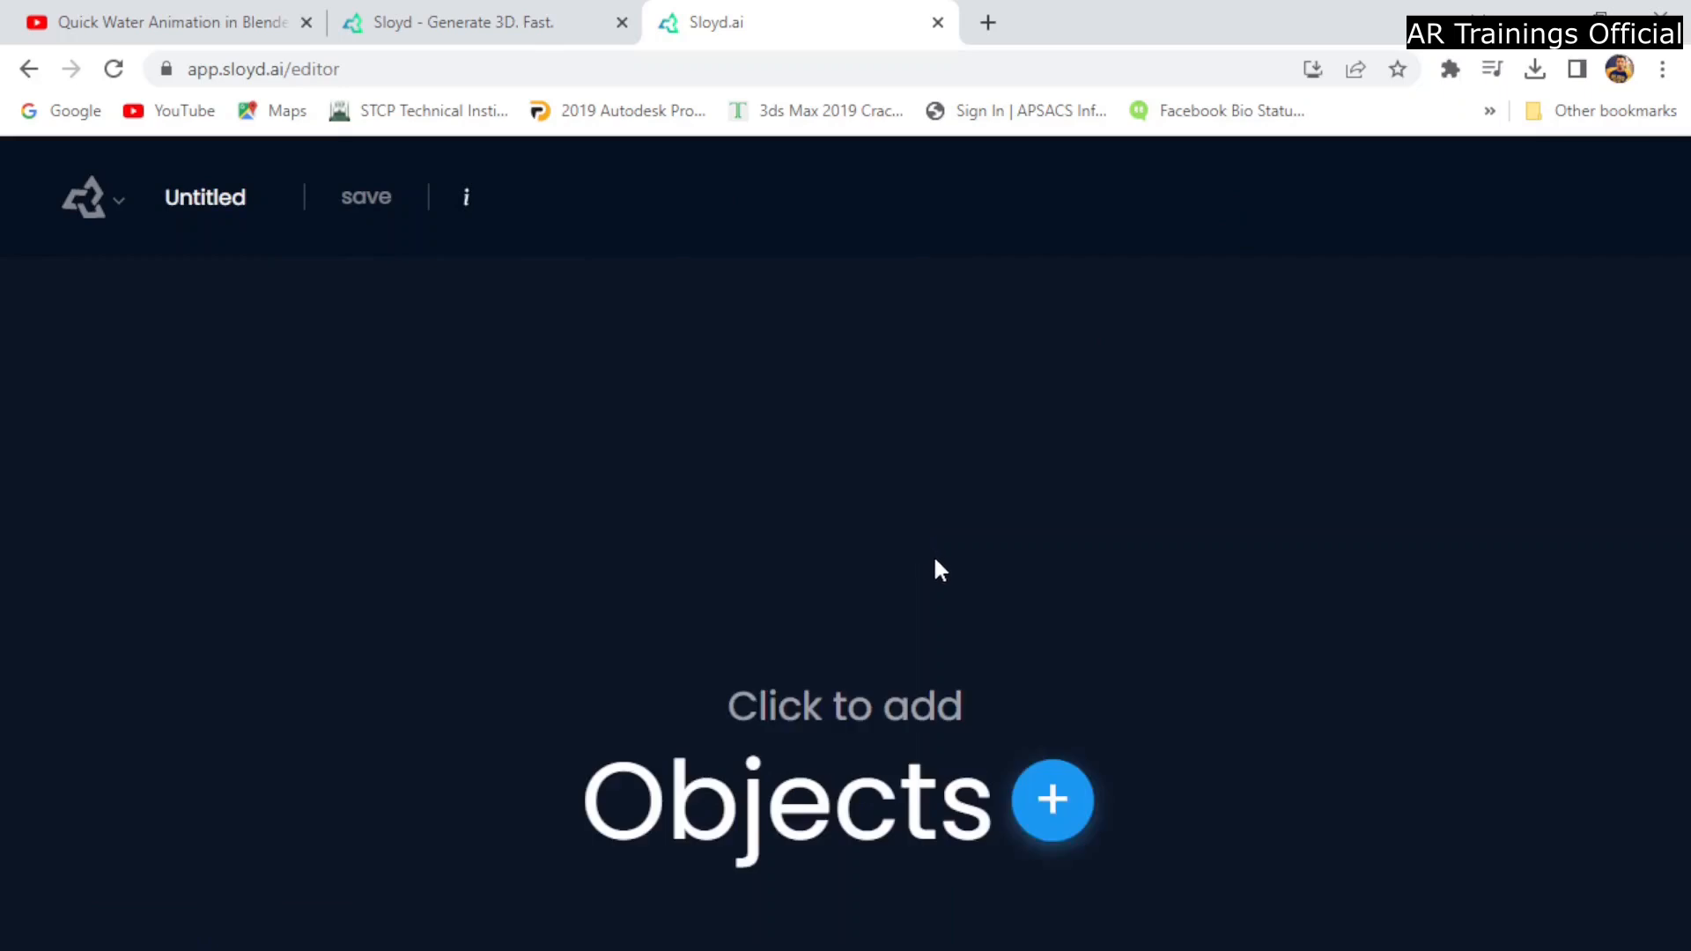
pyautogui.click(1056, 804)
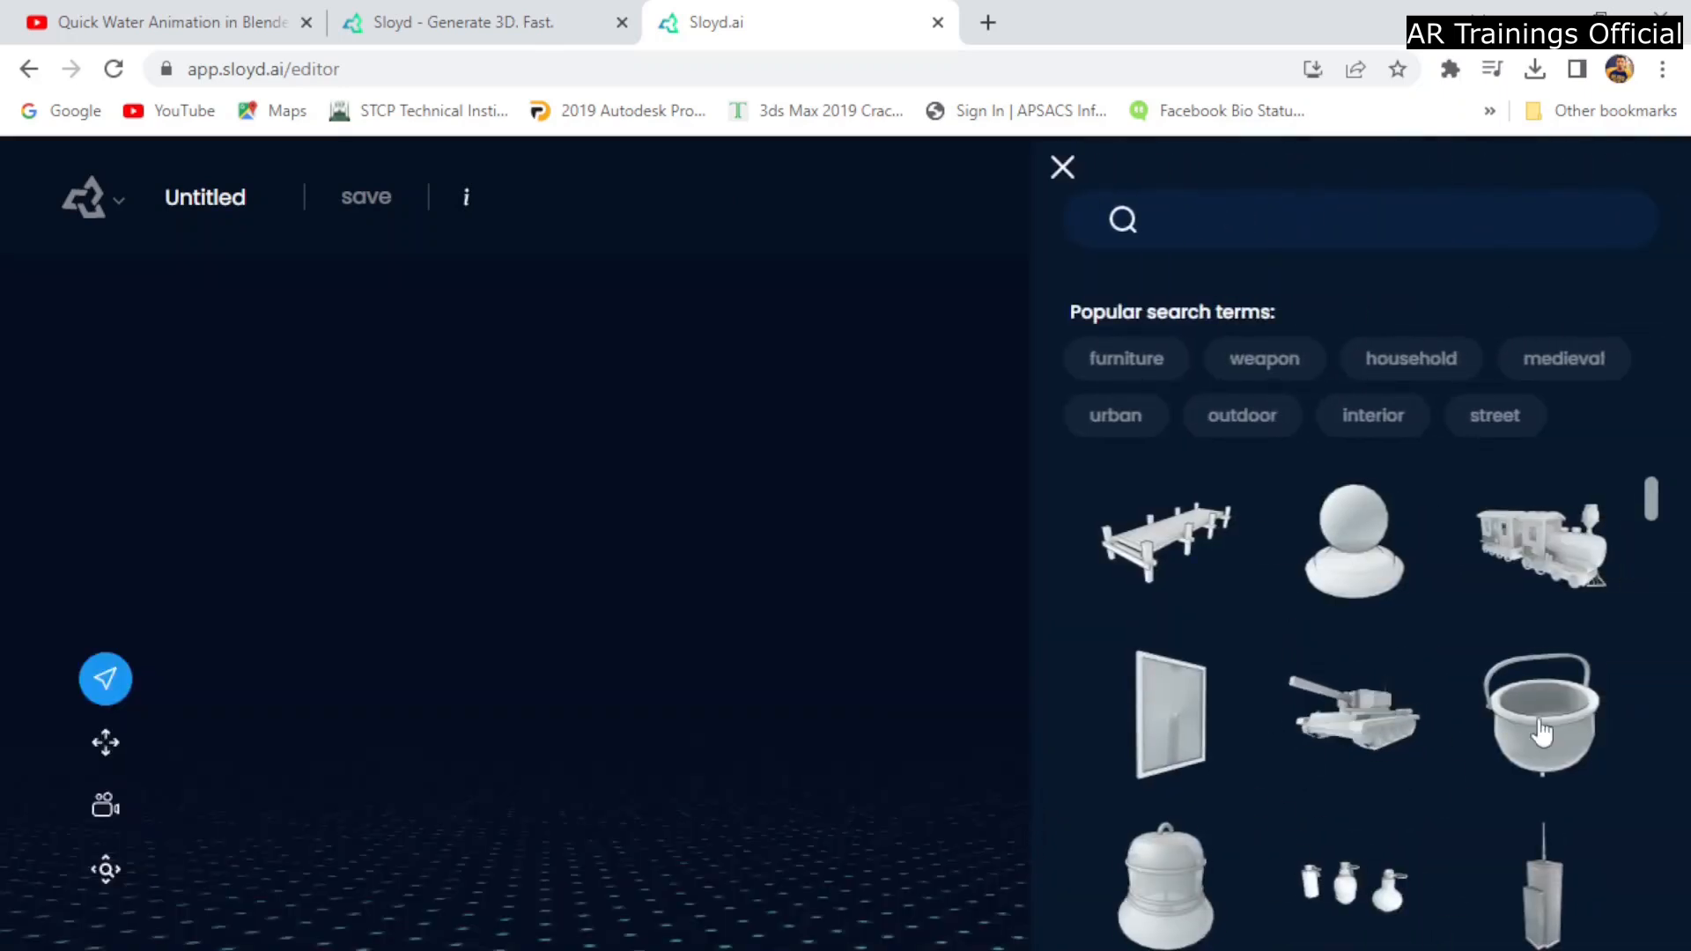
pyautogui.moveTo(1655, 515); pyautogui.dragTo(1664, 567)
pyautogui.scroll(-2, 1586, 732)
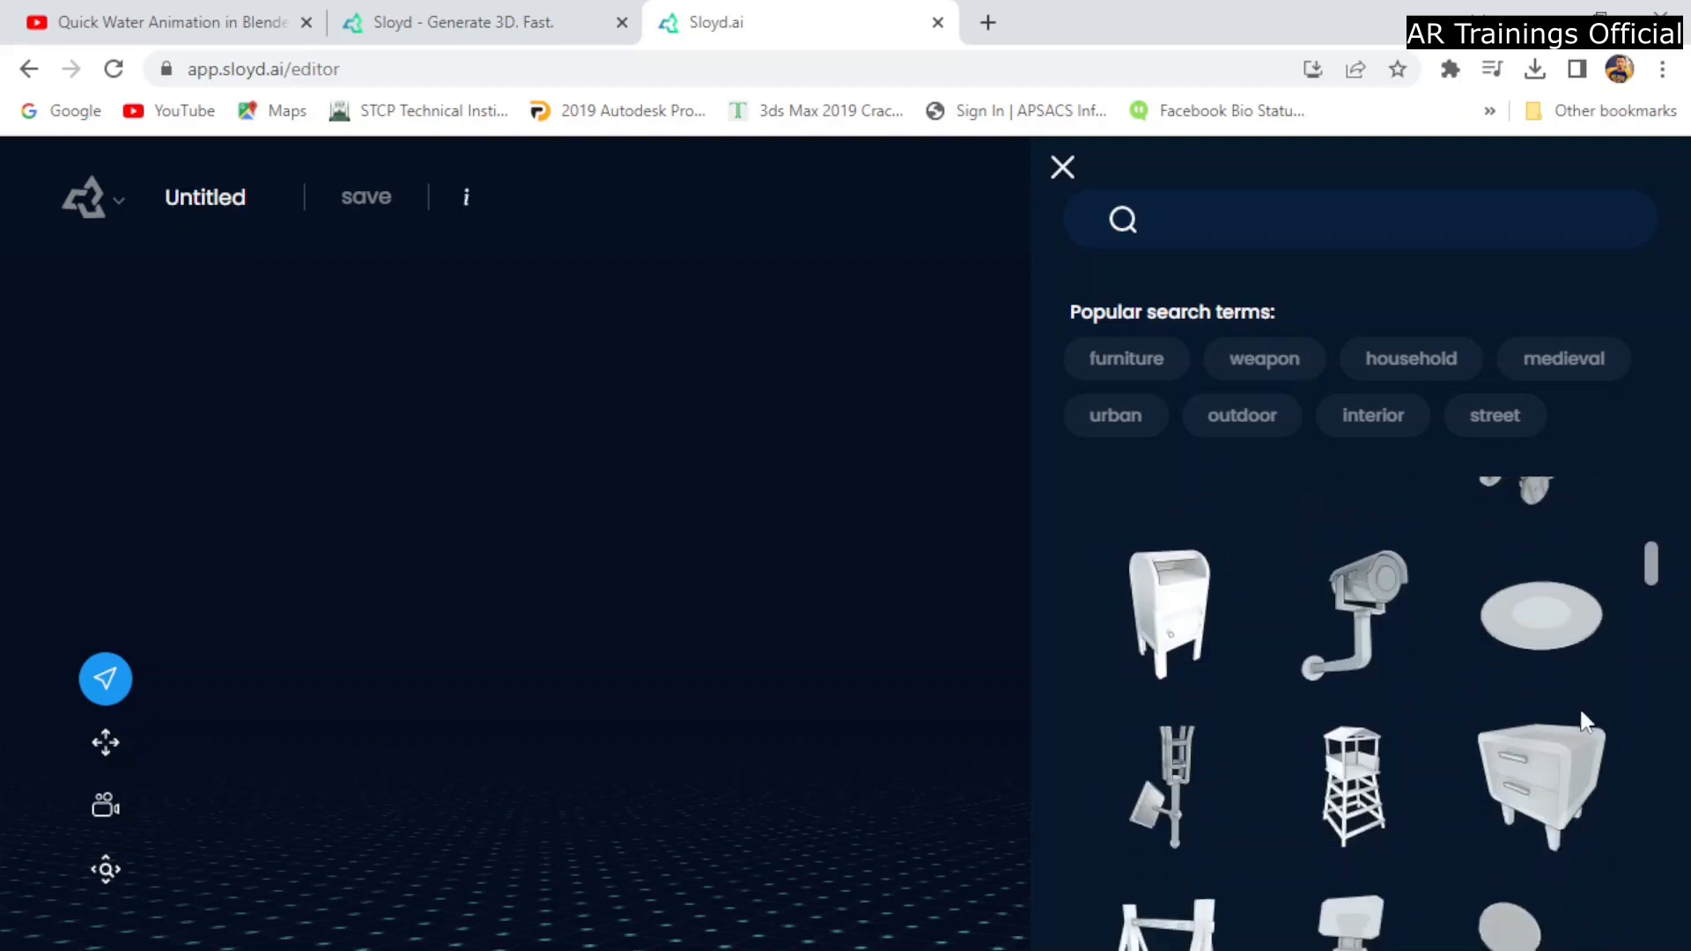
pyautogui.scroll(-3, 1555, 828)
pyautogui.scroll(-5, 1515, 872)
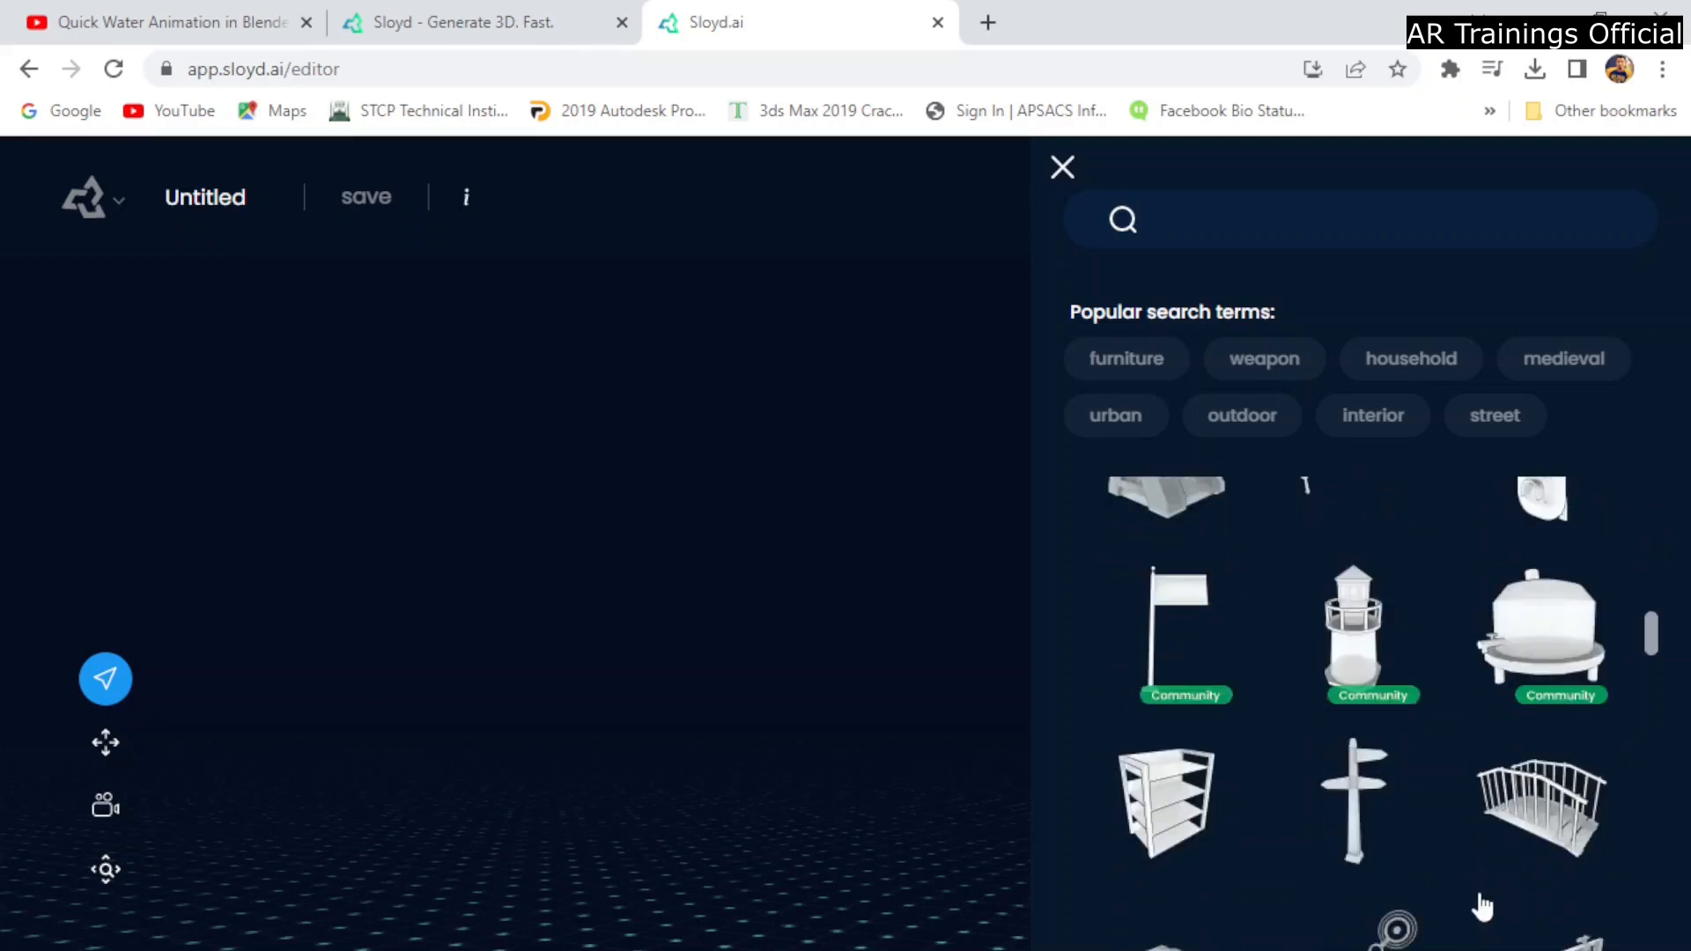
pyautogui.scroll(-10, 1480, 899)
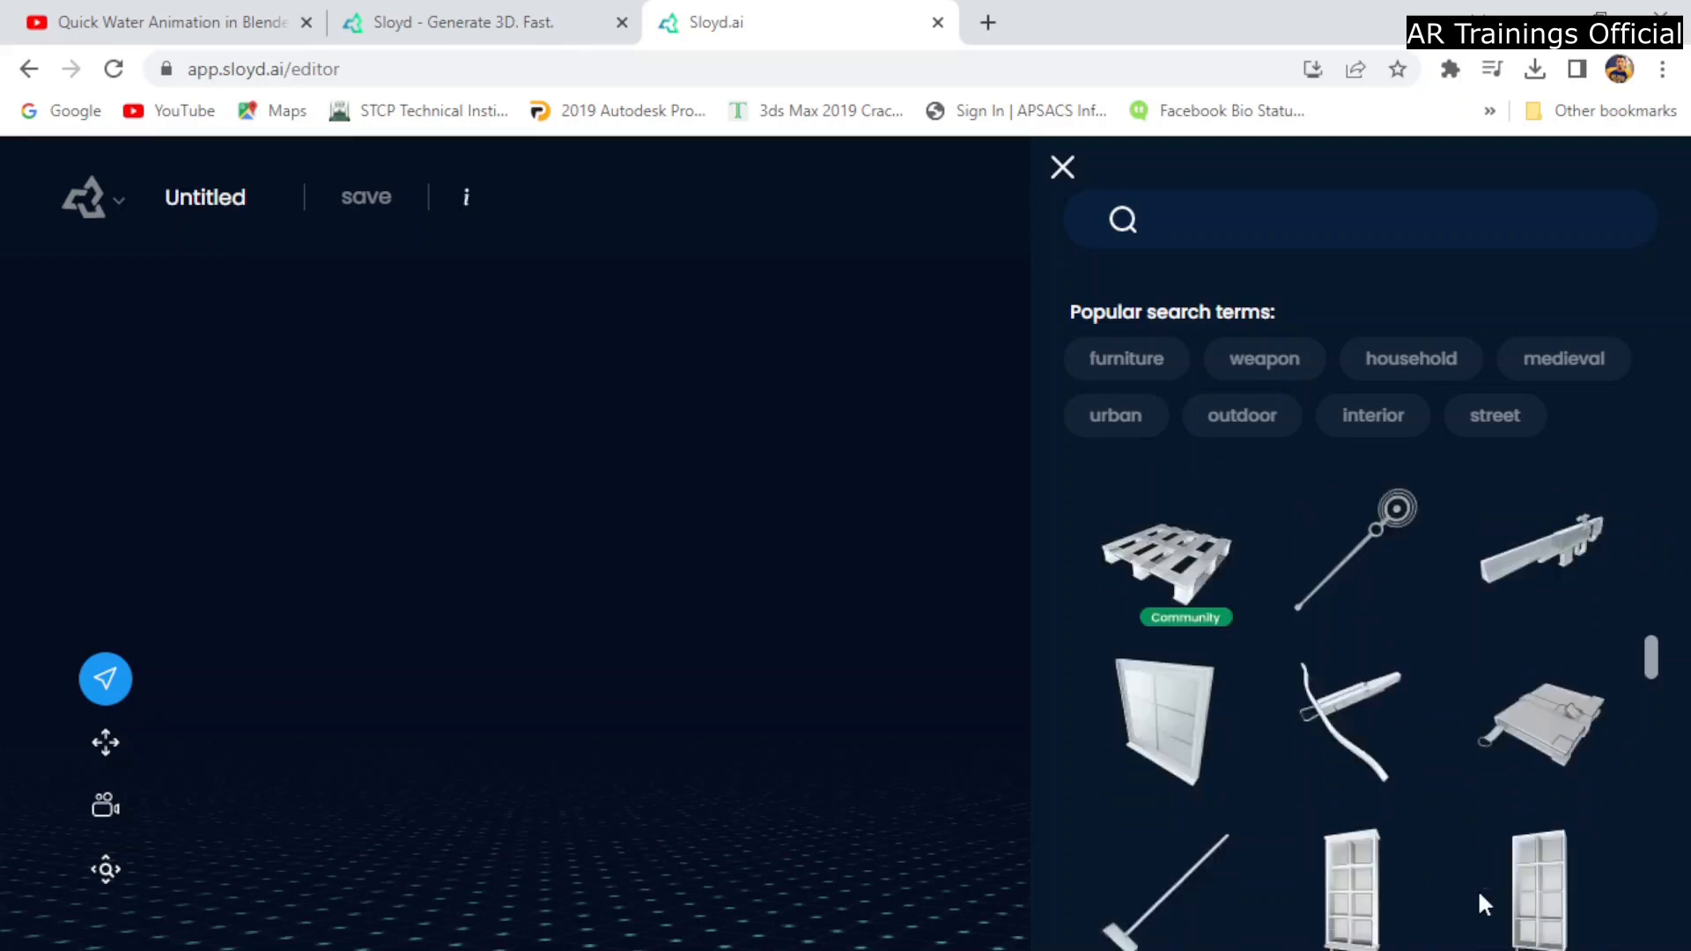
pyautogui.moveTo(1652, 715); pyautogui.dragTo(1650, 486)
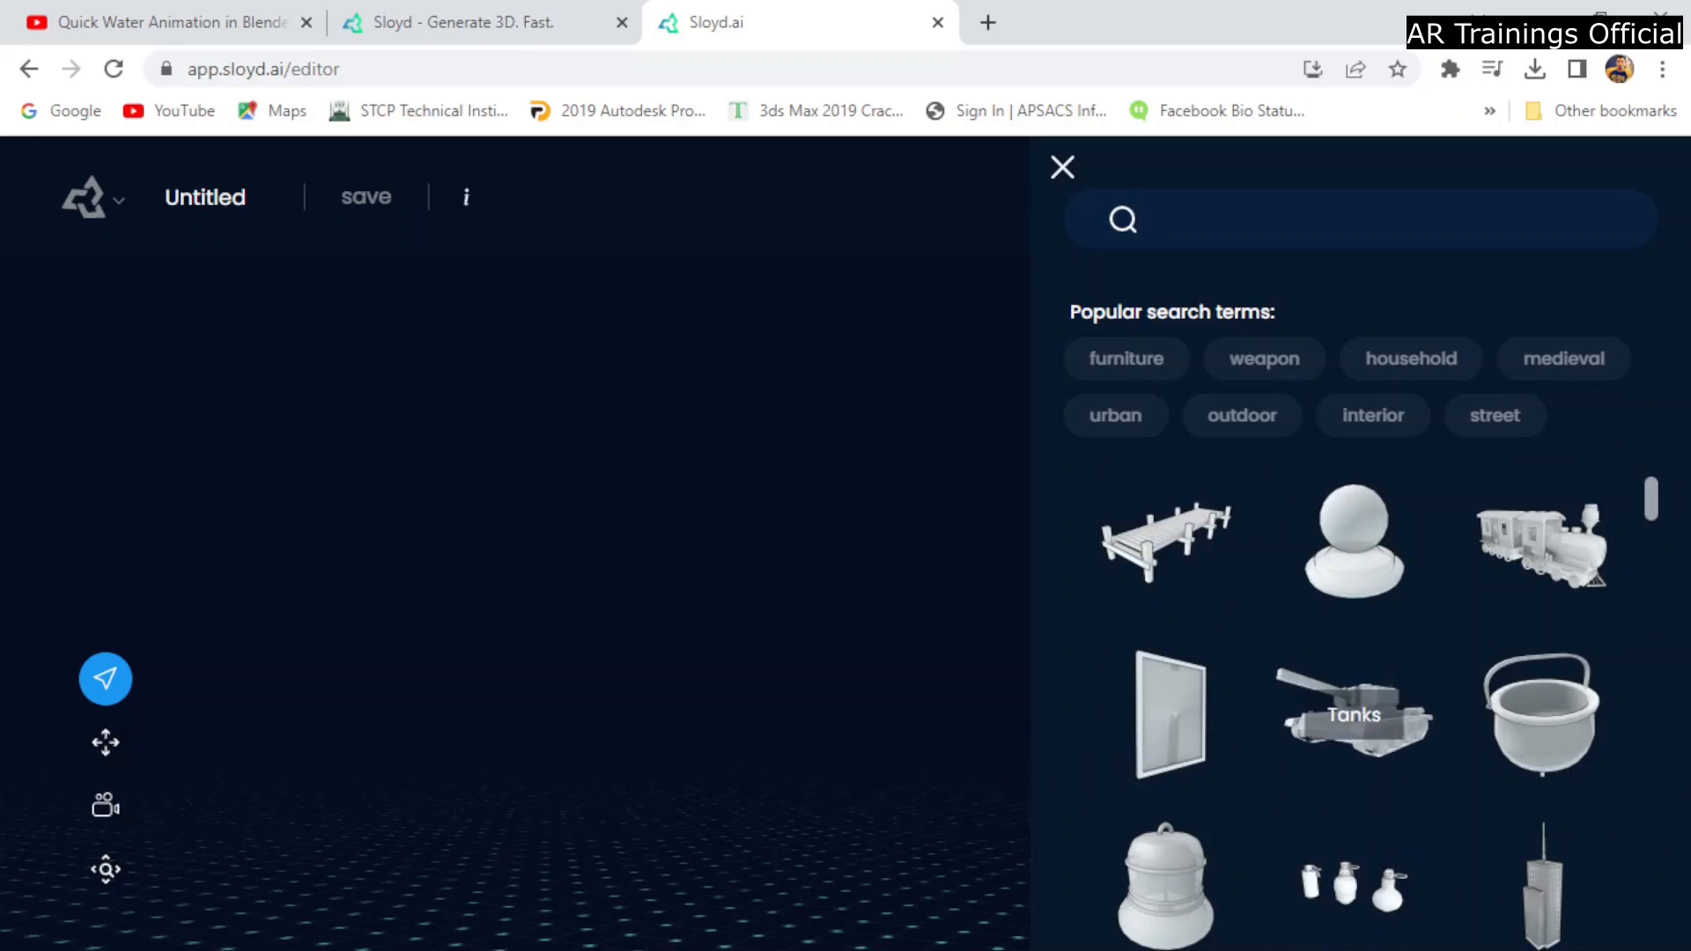
pyautogui.click(1381, 712)
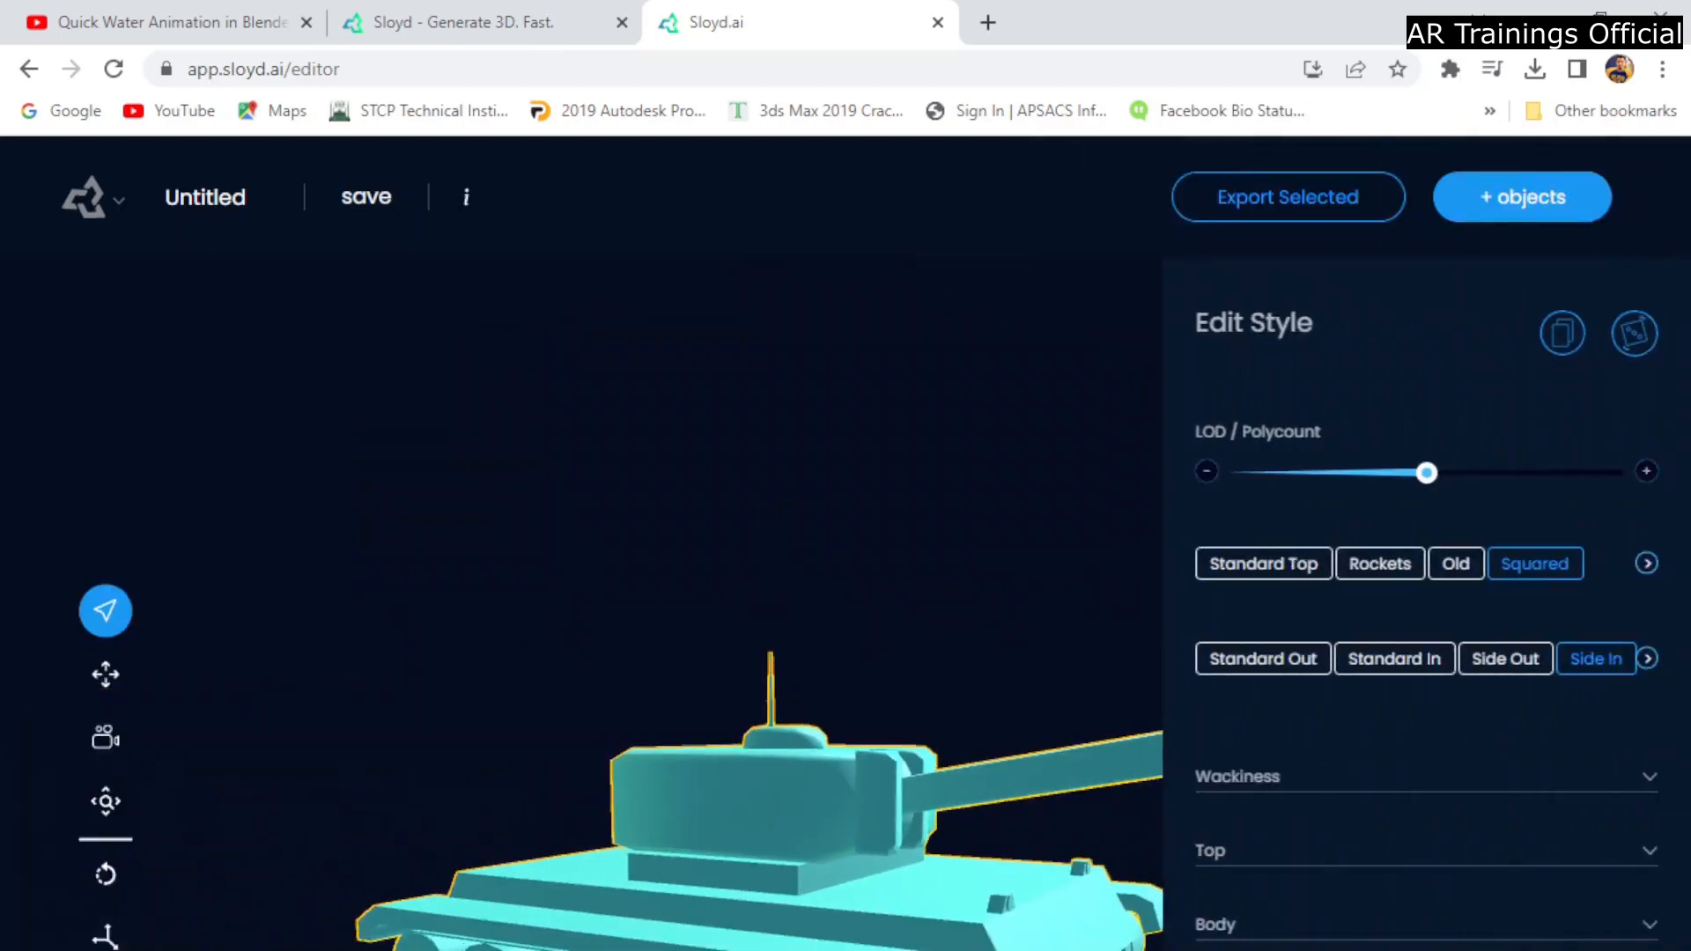
# Examine the tank from an angled view and leave it deselected.
pyautogui.press('Escape')
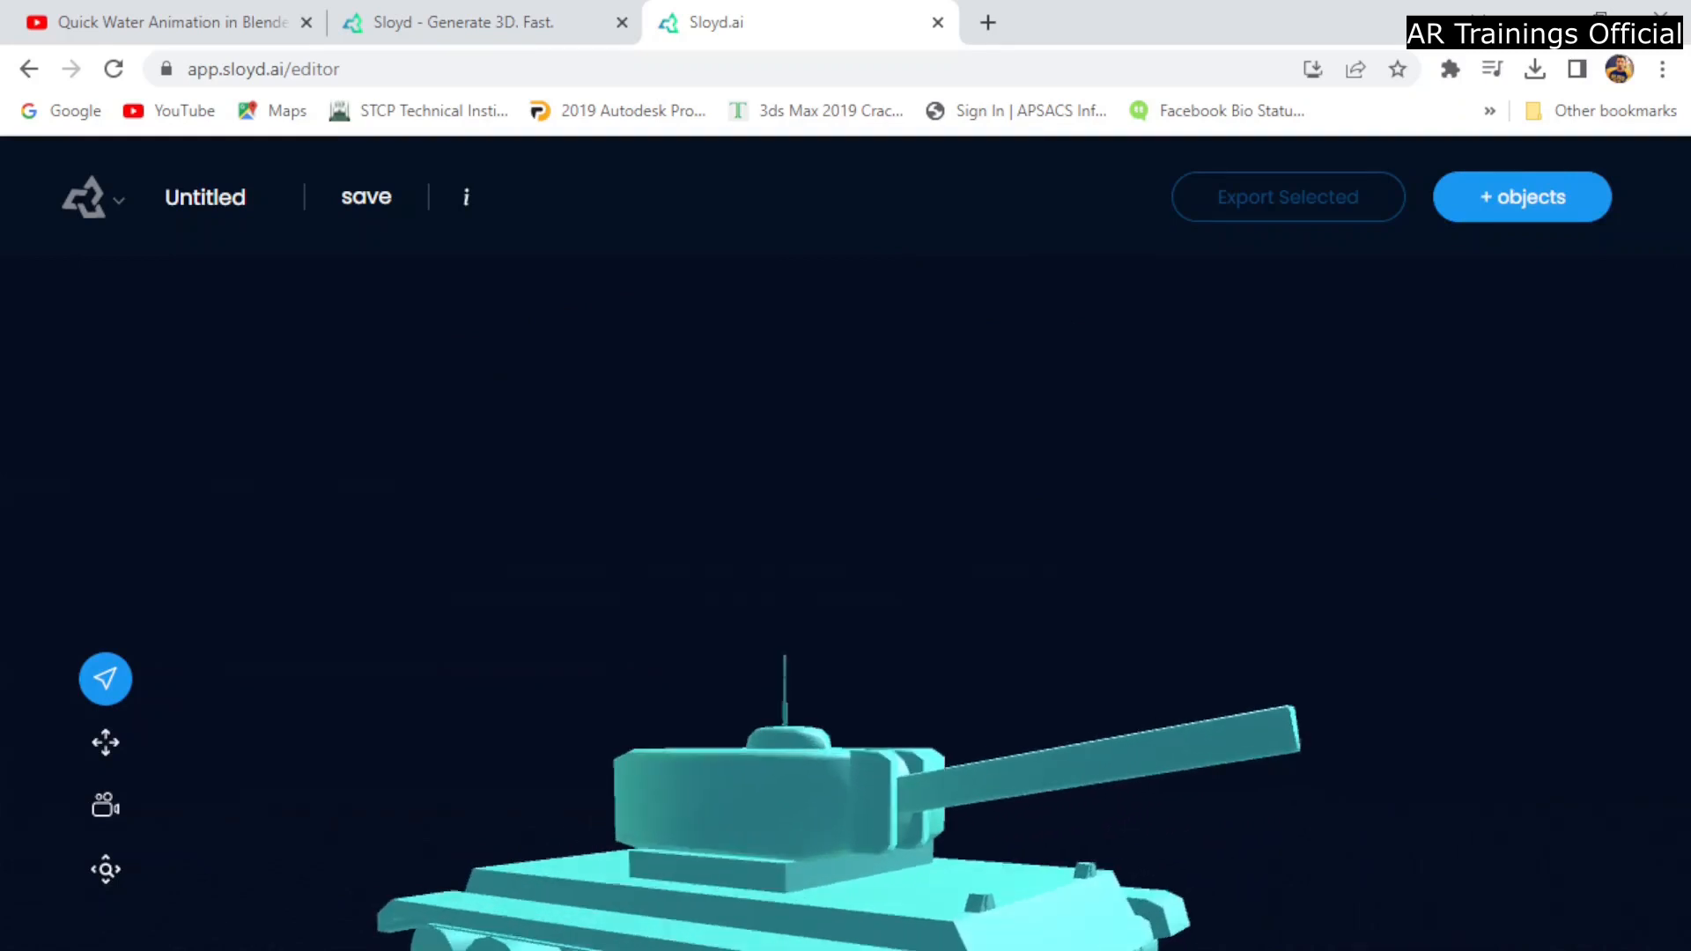
pyautogui.click(916, 884)
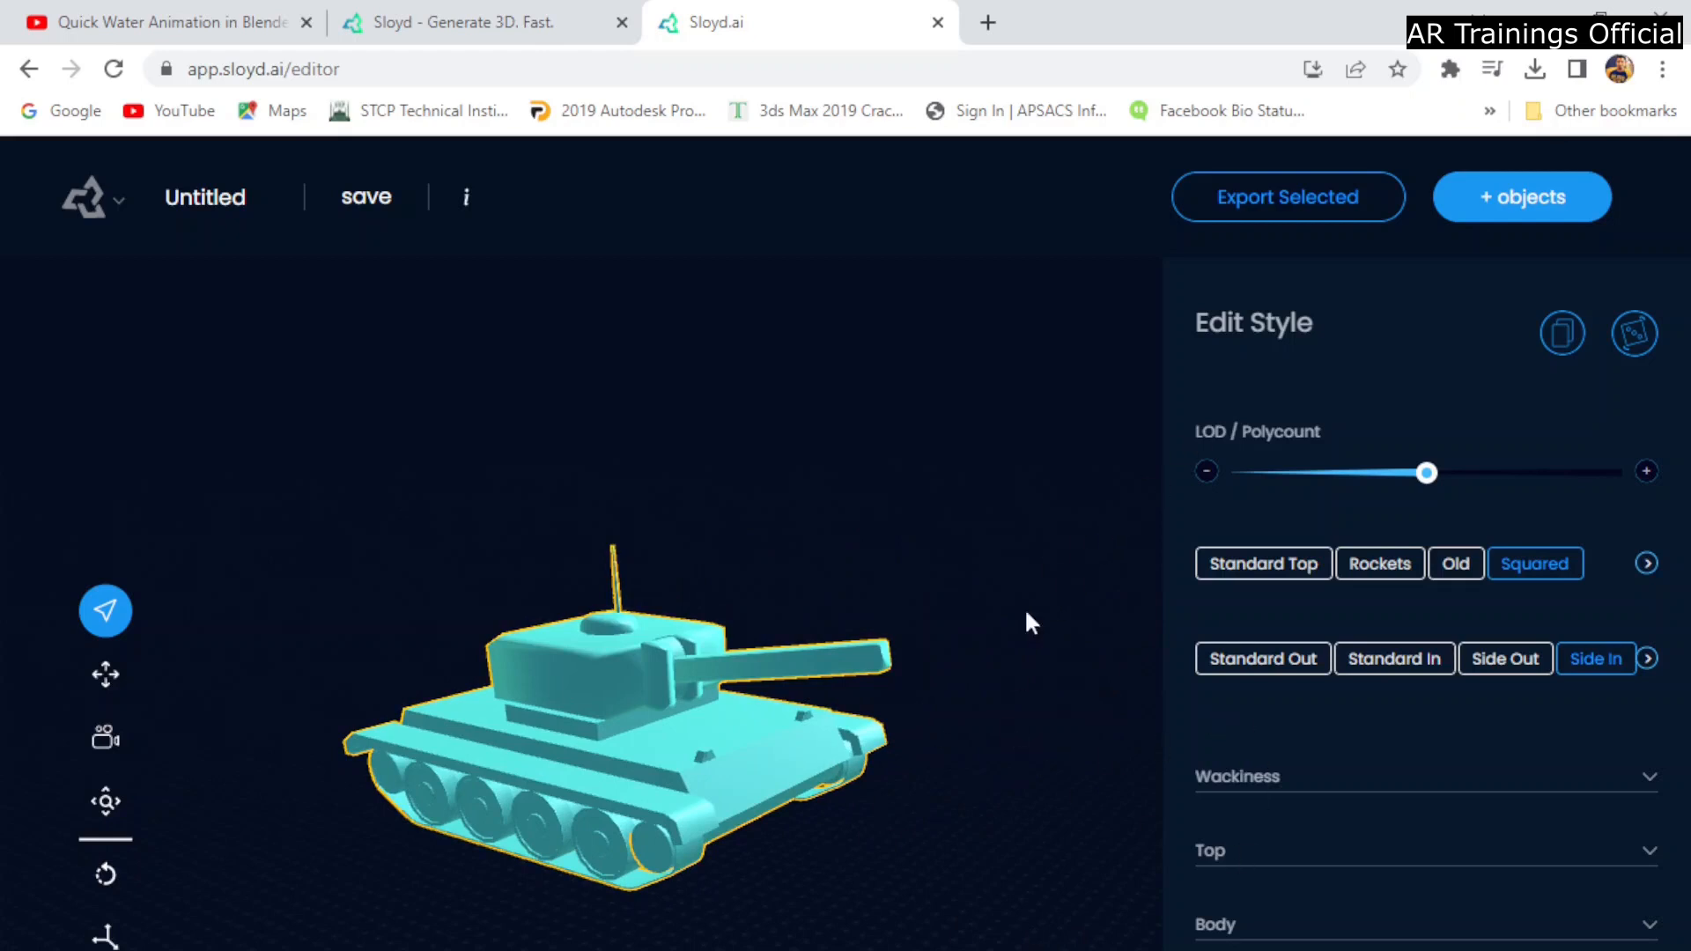
pyautogui.click(978, 823)
# Browse the full object library for models to place beside the tank.
pyautogui.click(1526, 199)
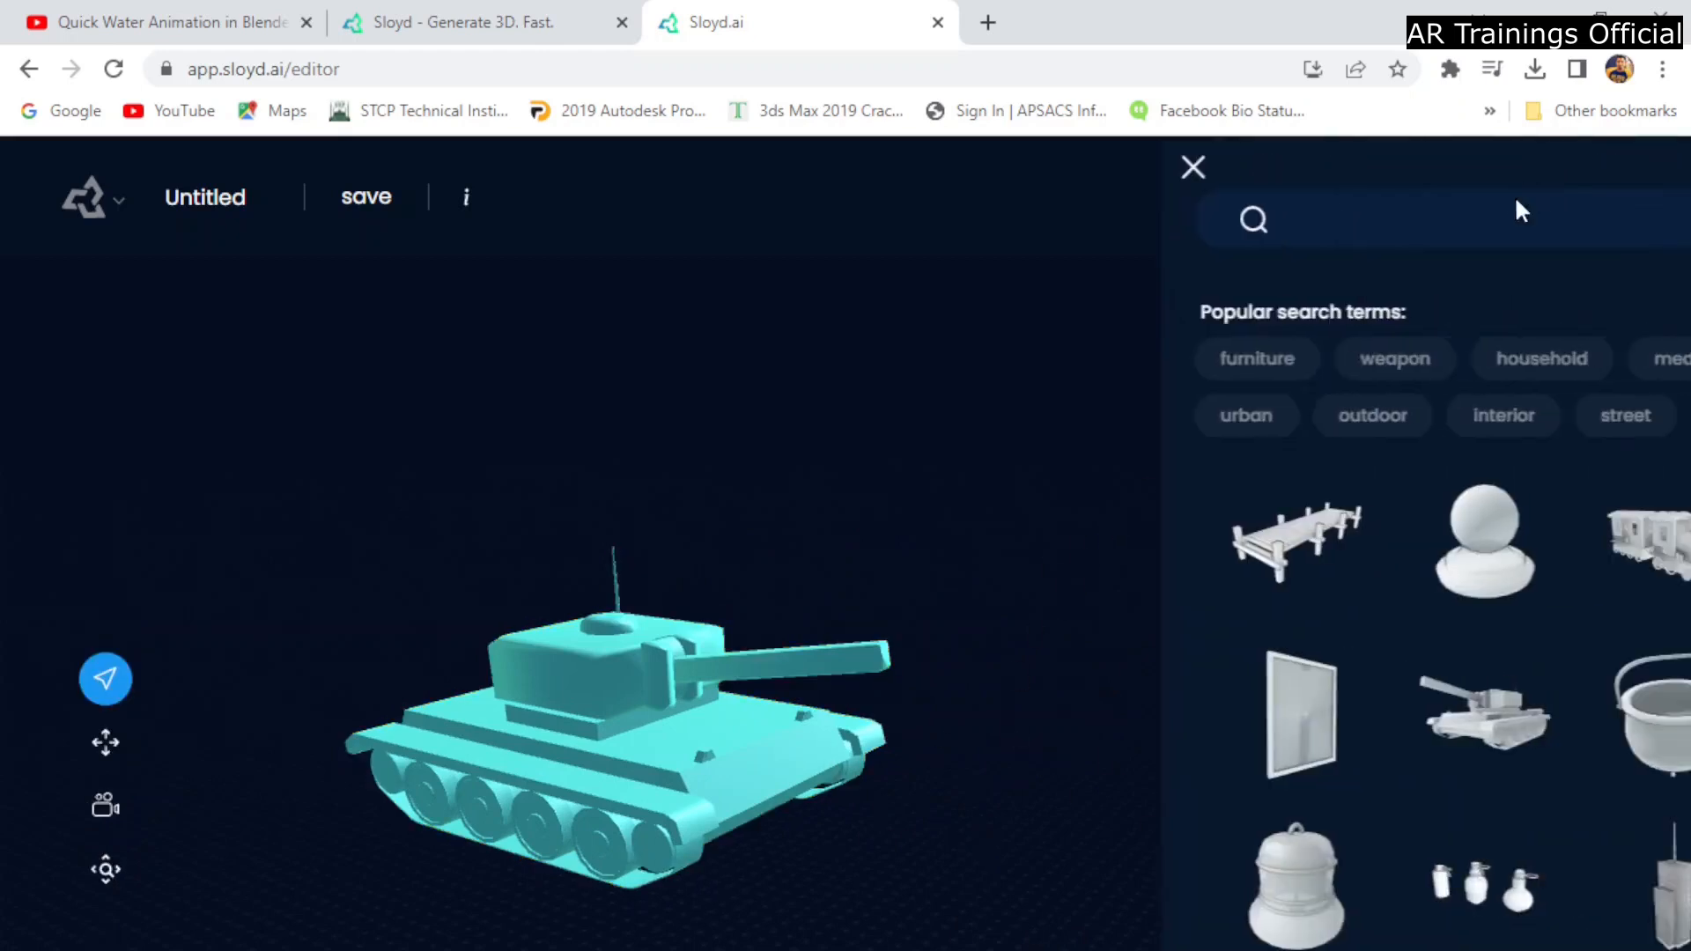
pyautogui.scroll(-3, 1396, 899)
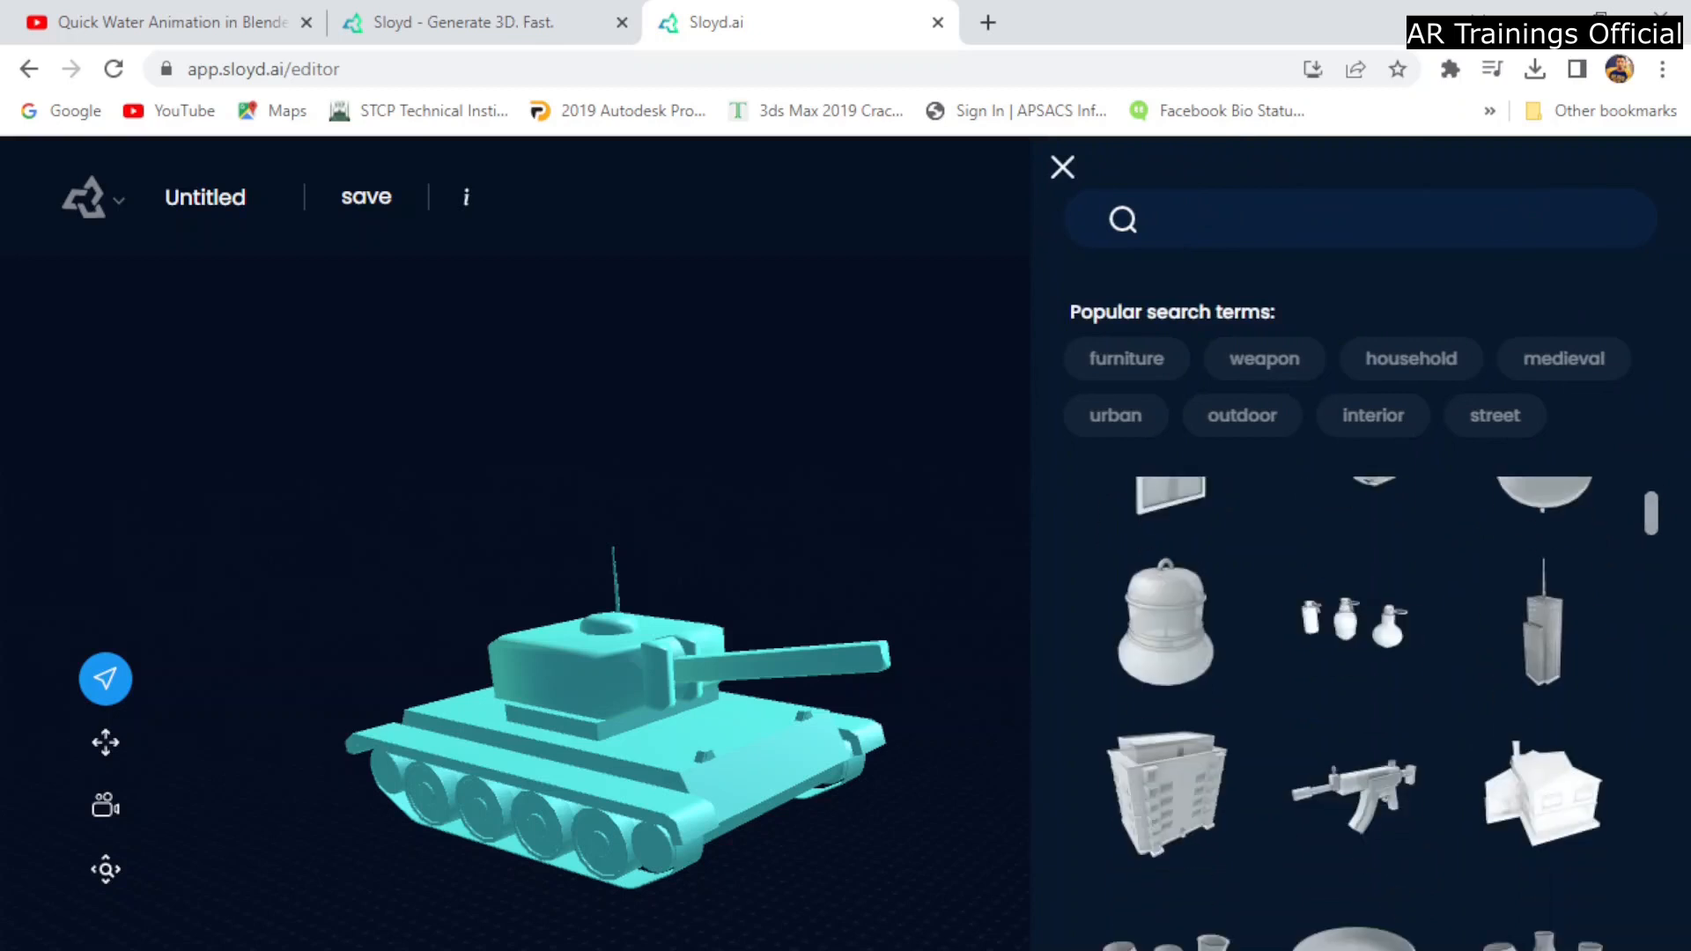
pyautogui.scroll(-3, 1445, 903)
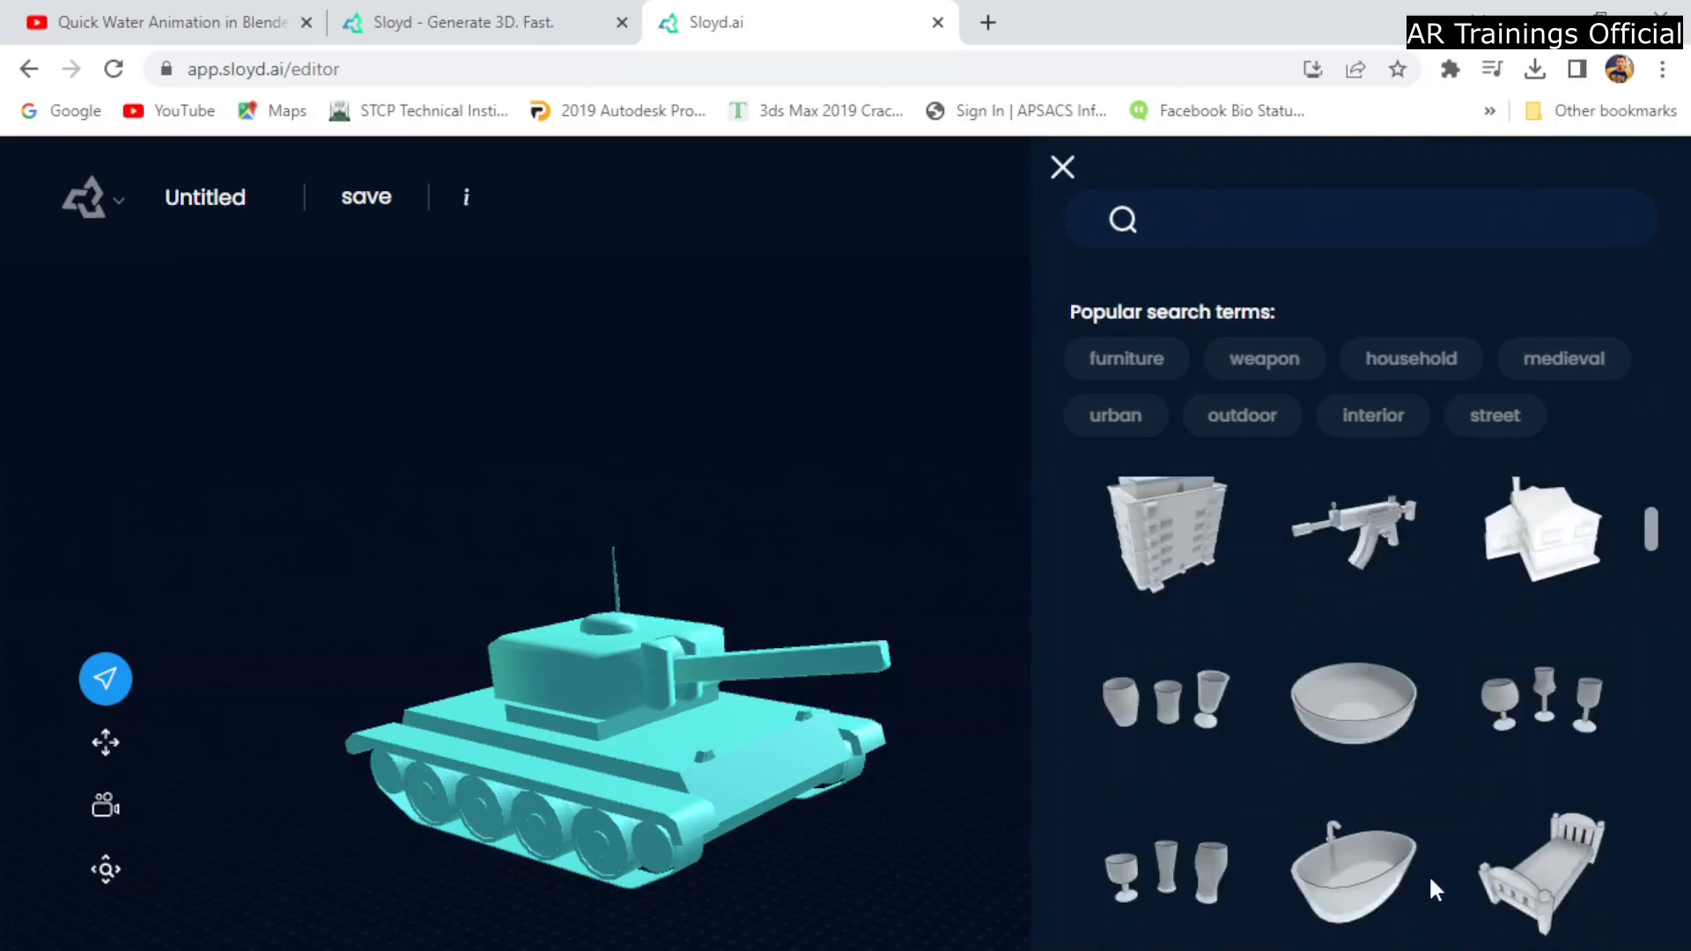
pyautogui.scroll(1, 1432, 876)
pyautogui.scroll(-4, 1432, 876)
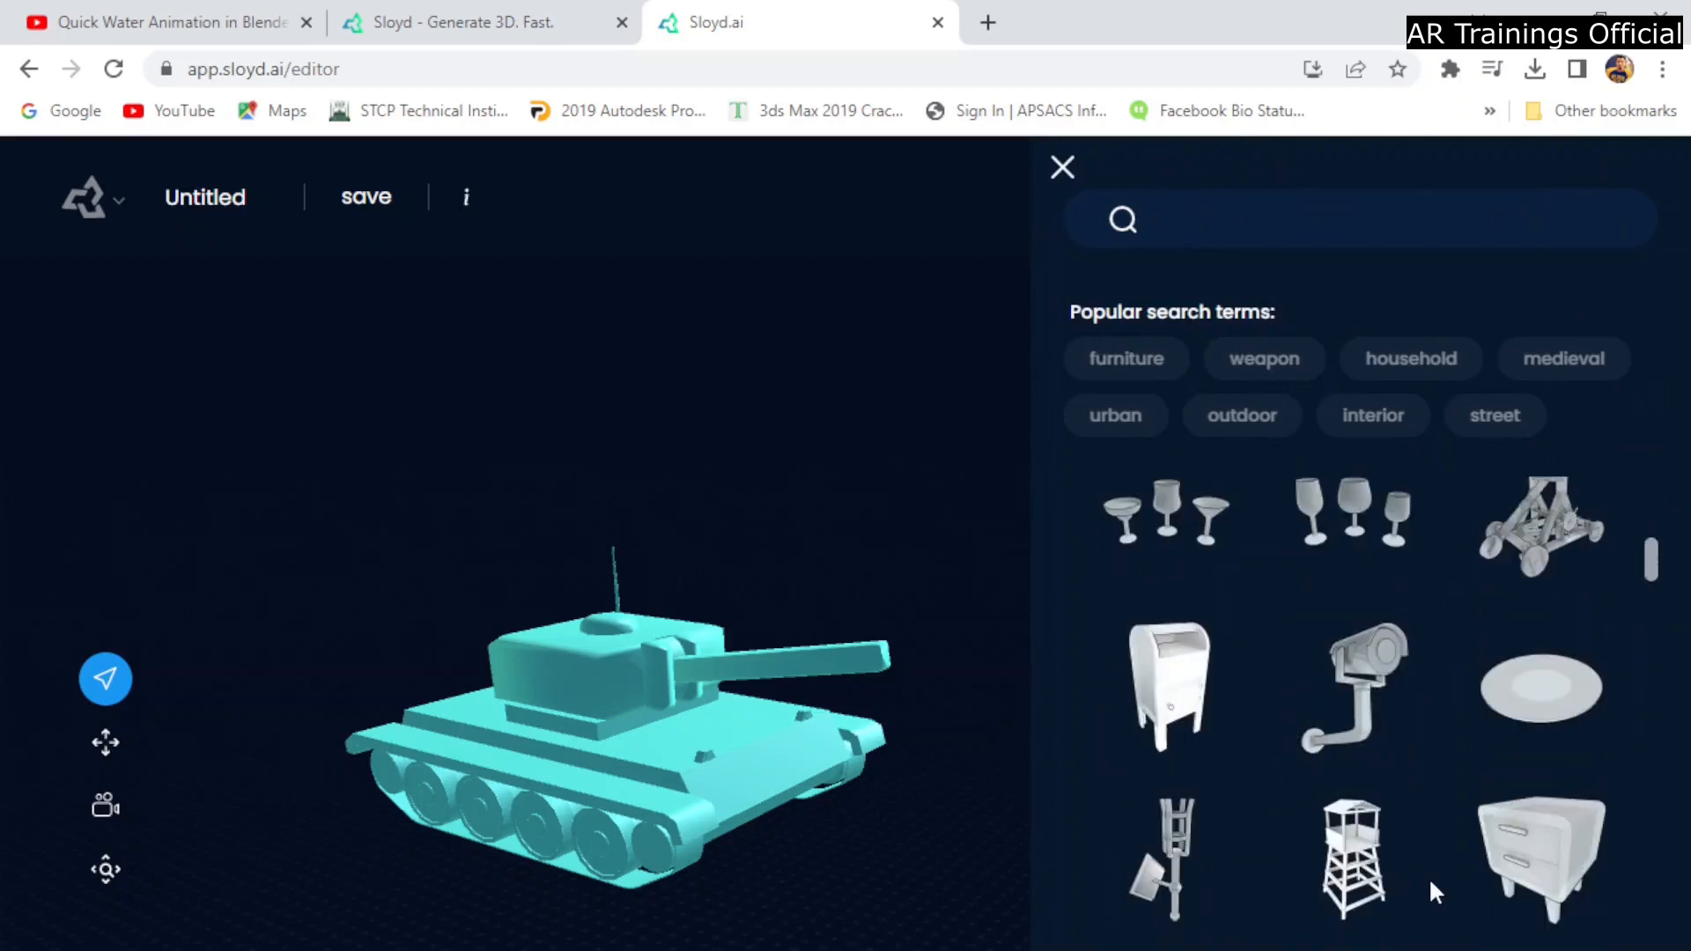
pyautogui.scroll(-4, 1418, 837)
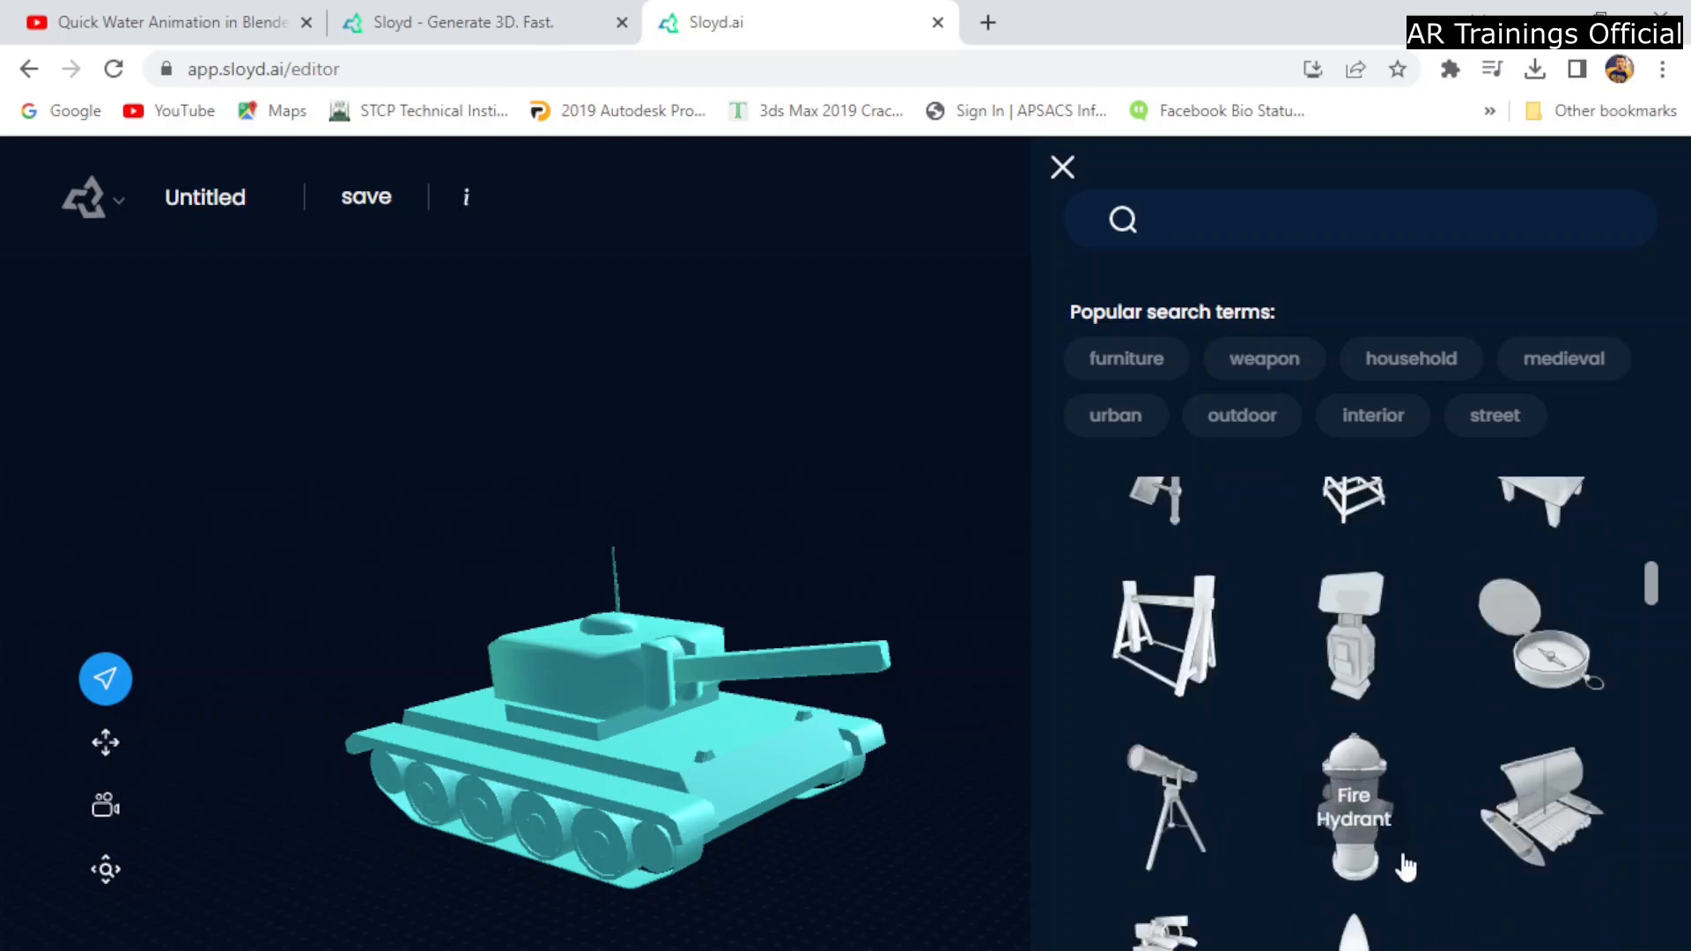
pyautogui.scroll(-9, 1406, 868)
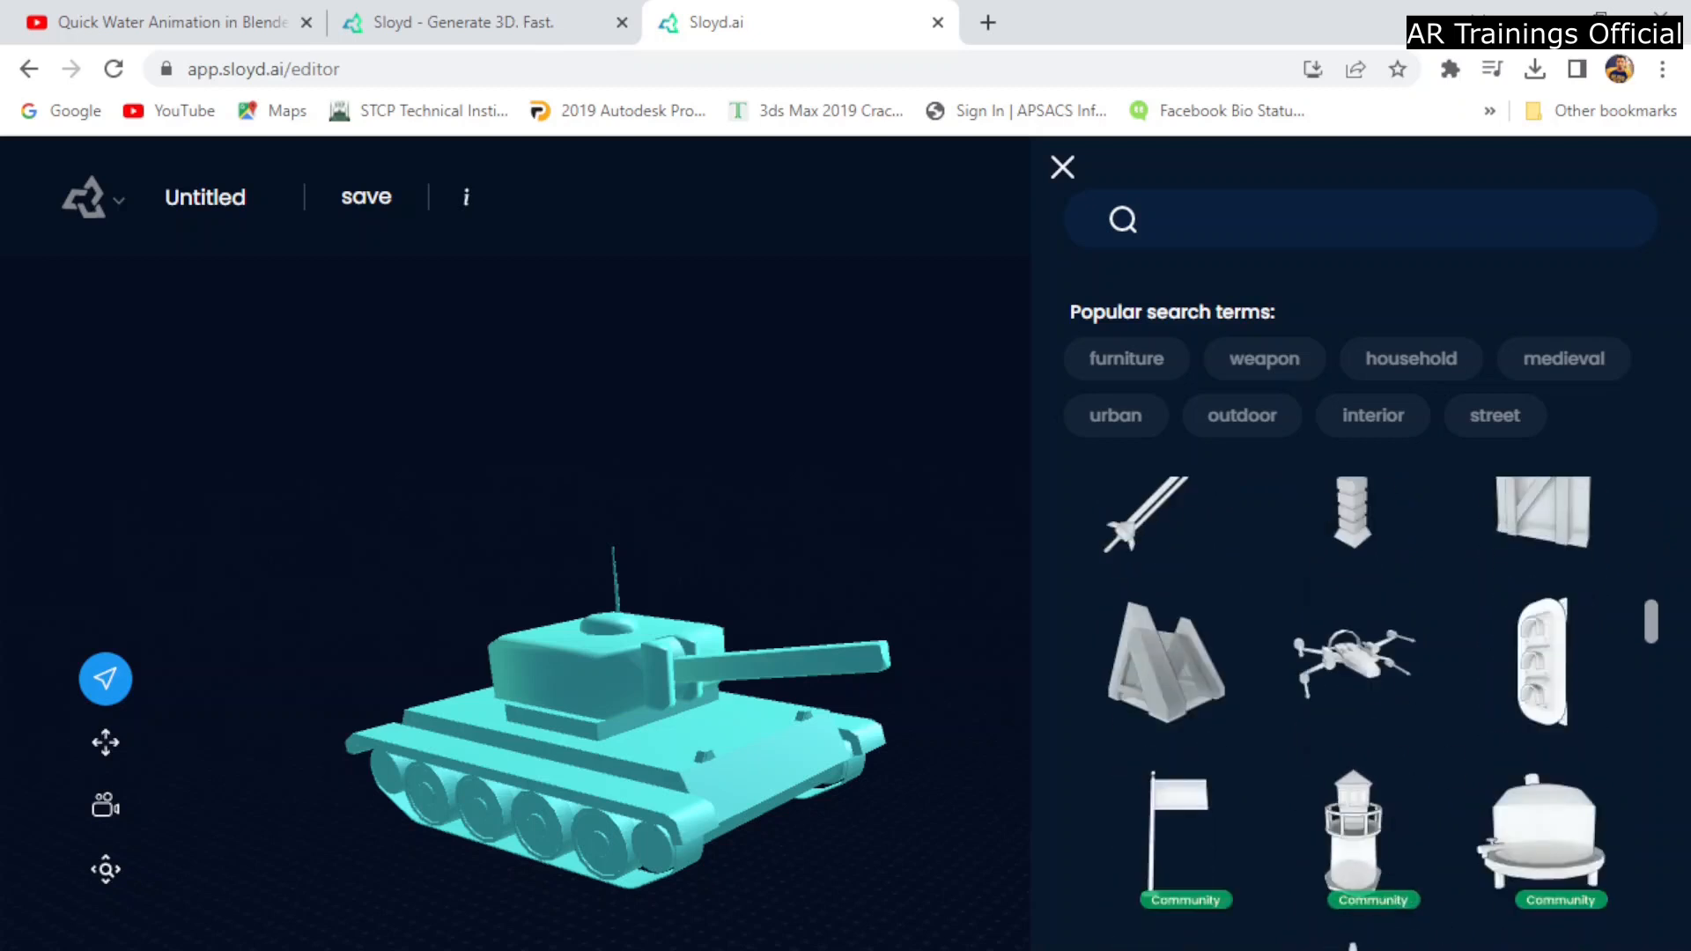
pyautogui.scroll(-8, 1370, 881)
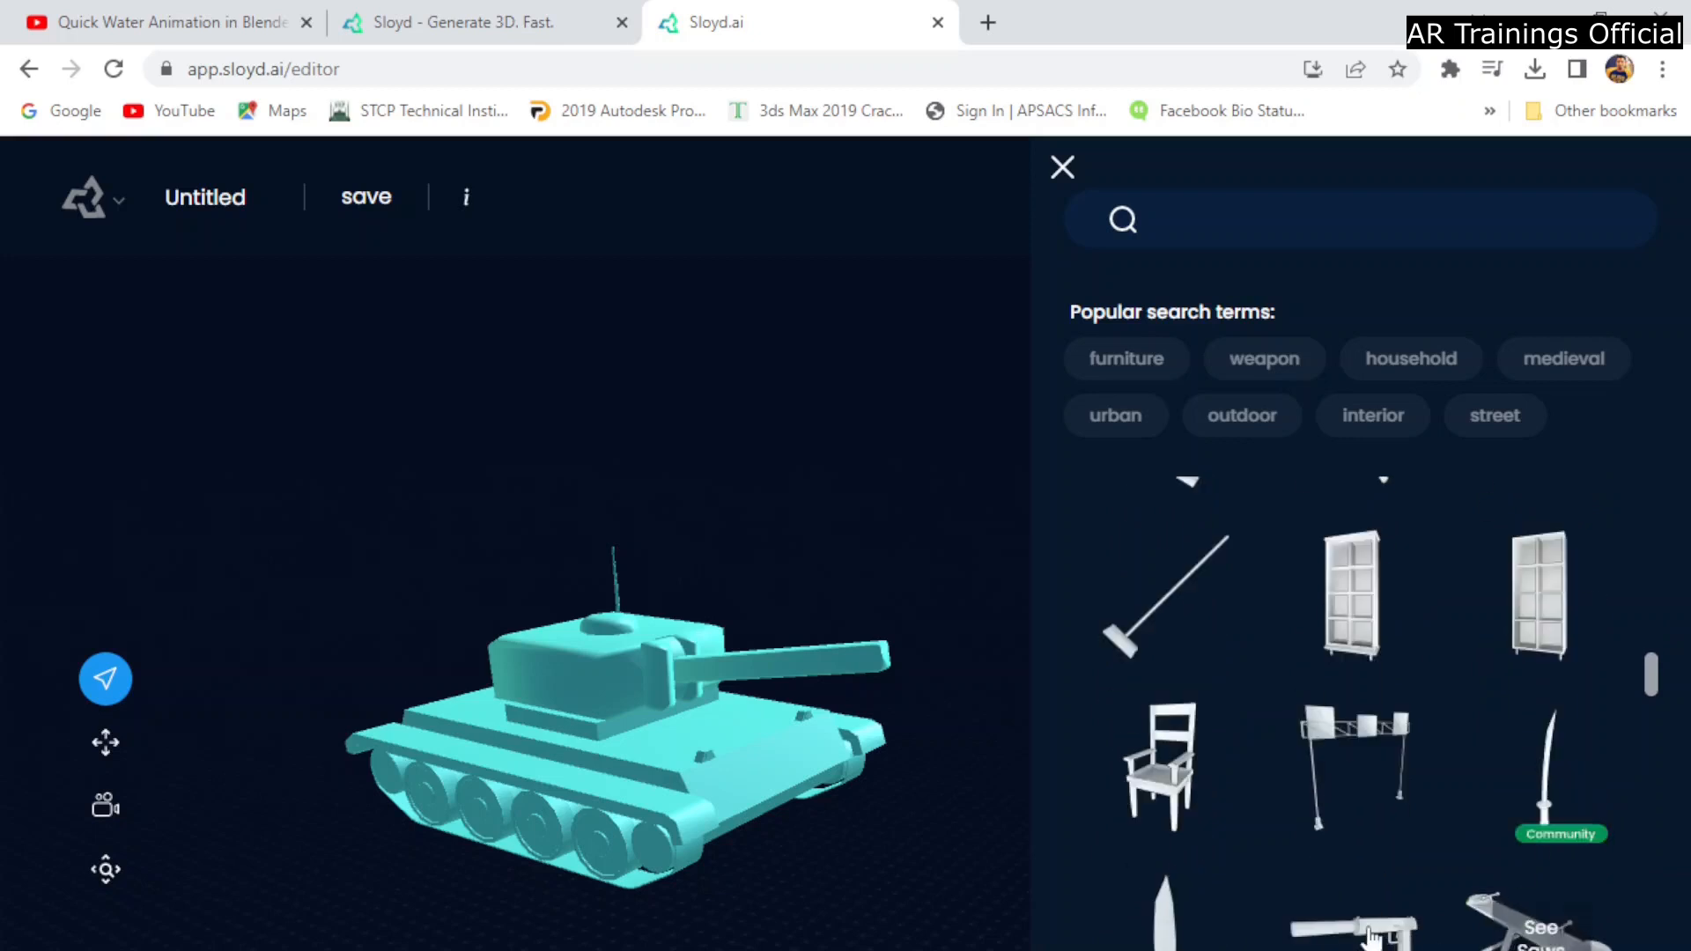
pyautogui.scroll(-8, 1357, 890)
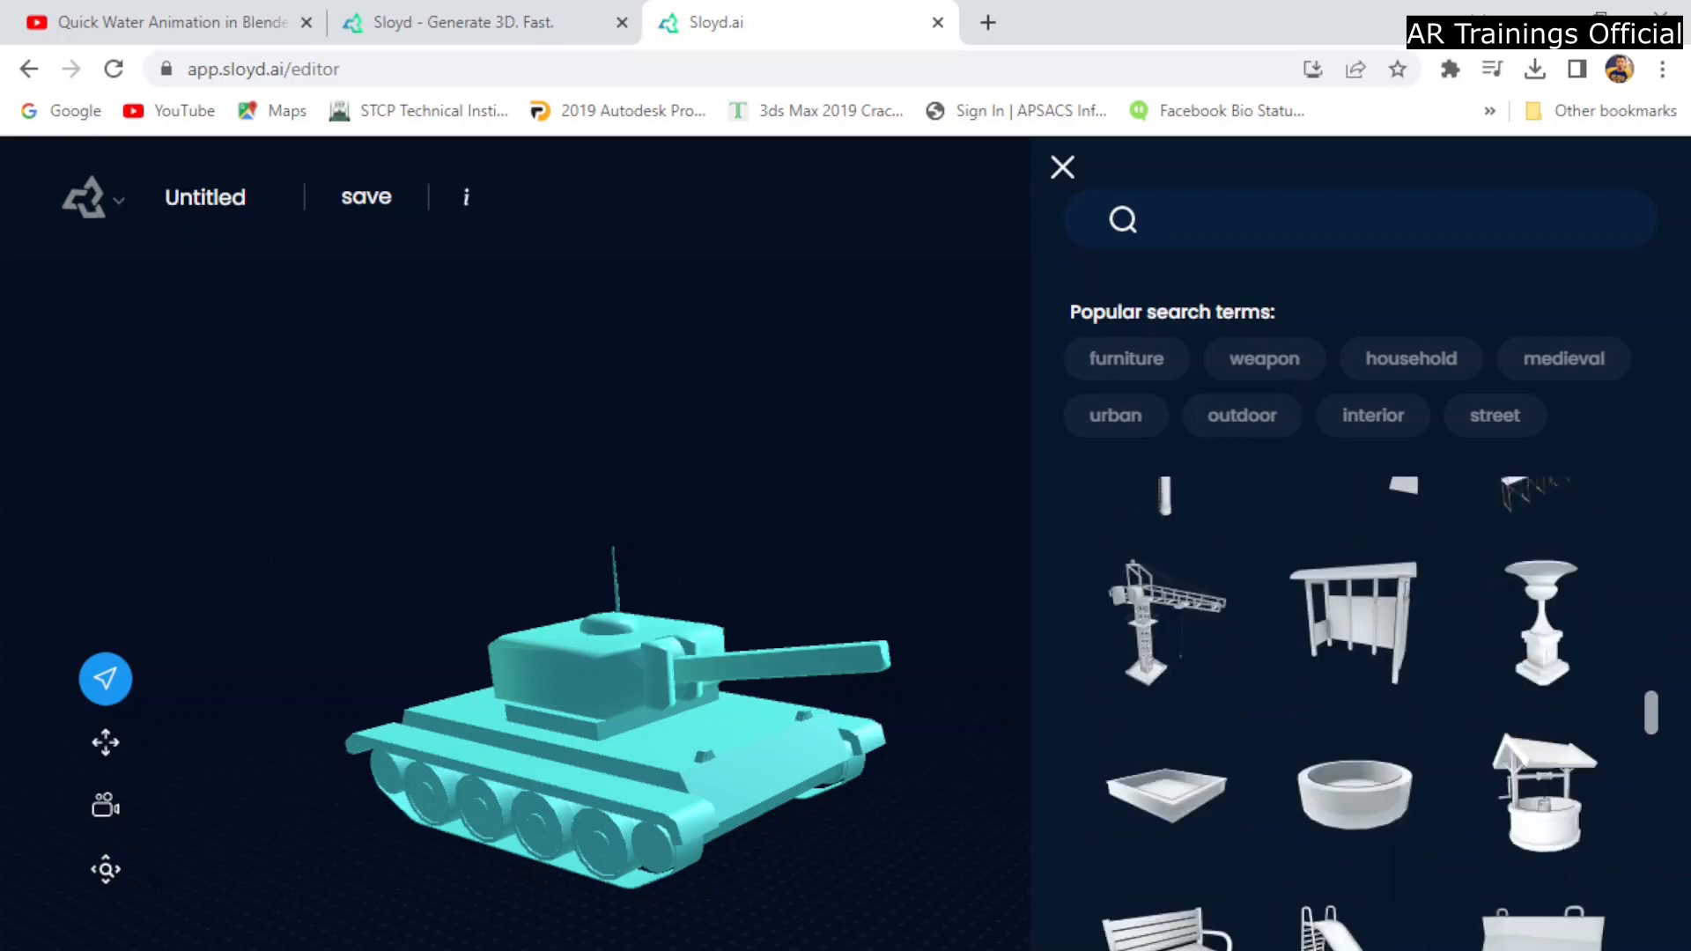
pyautogui.scroll(-6, 1381, 713)
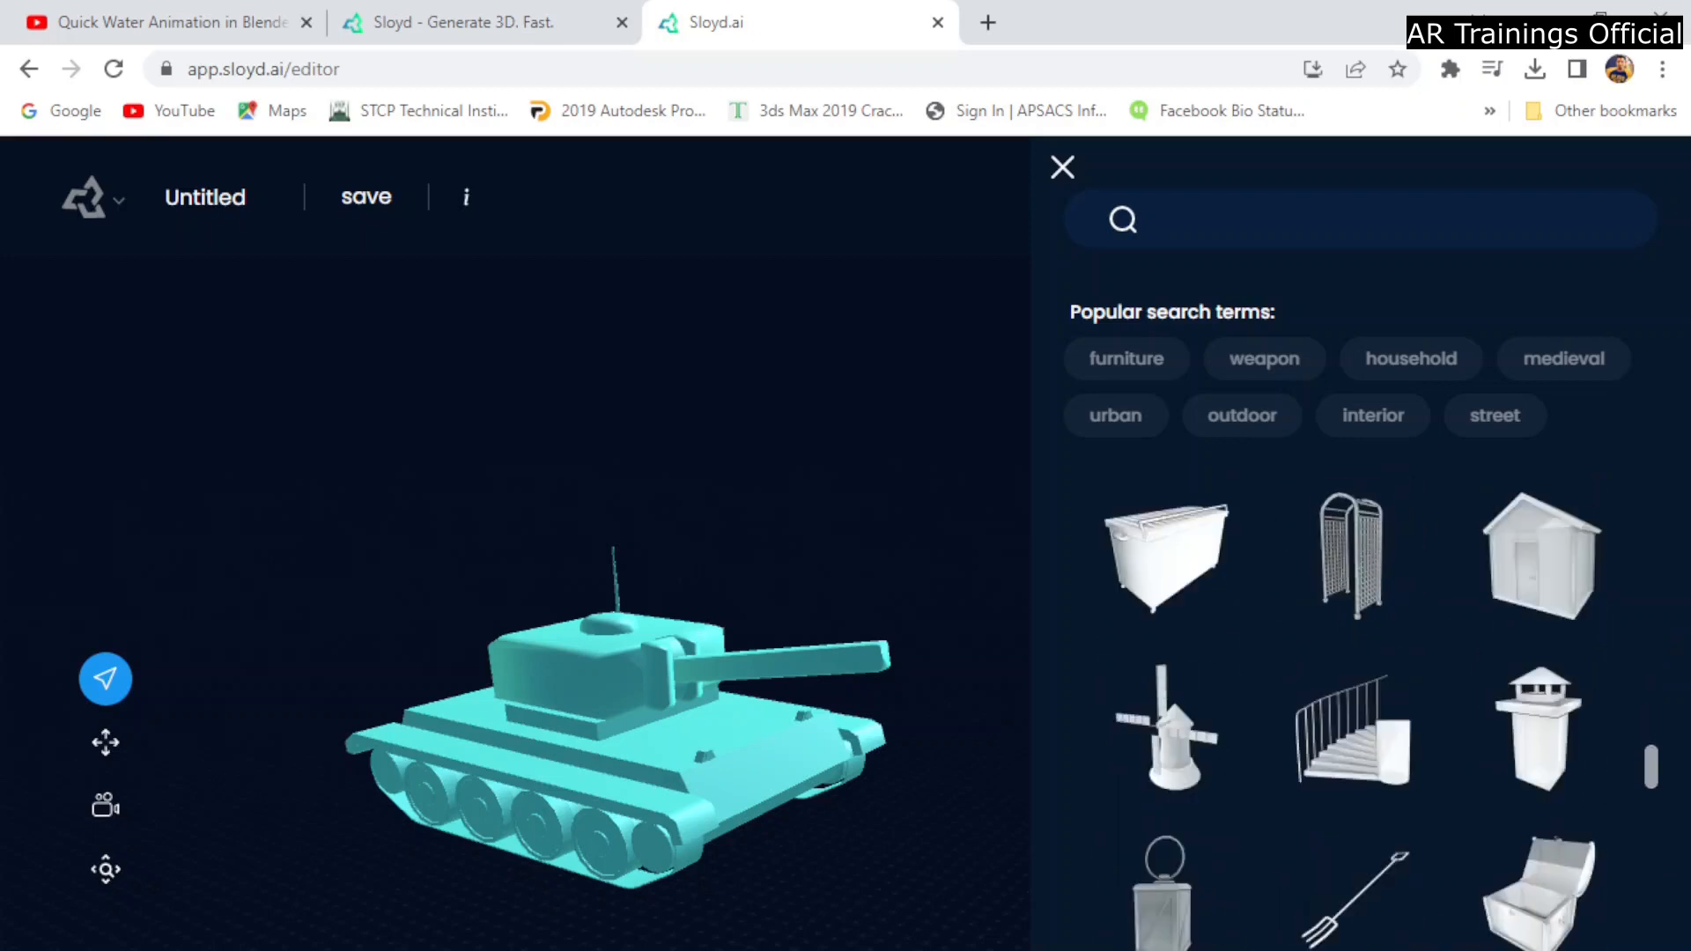
pyautogui.scroll(-4, 1371, 713)
pyautogui.scroll(-4, 1378, 938)
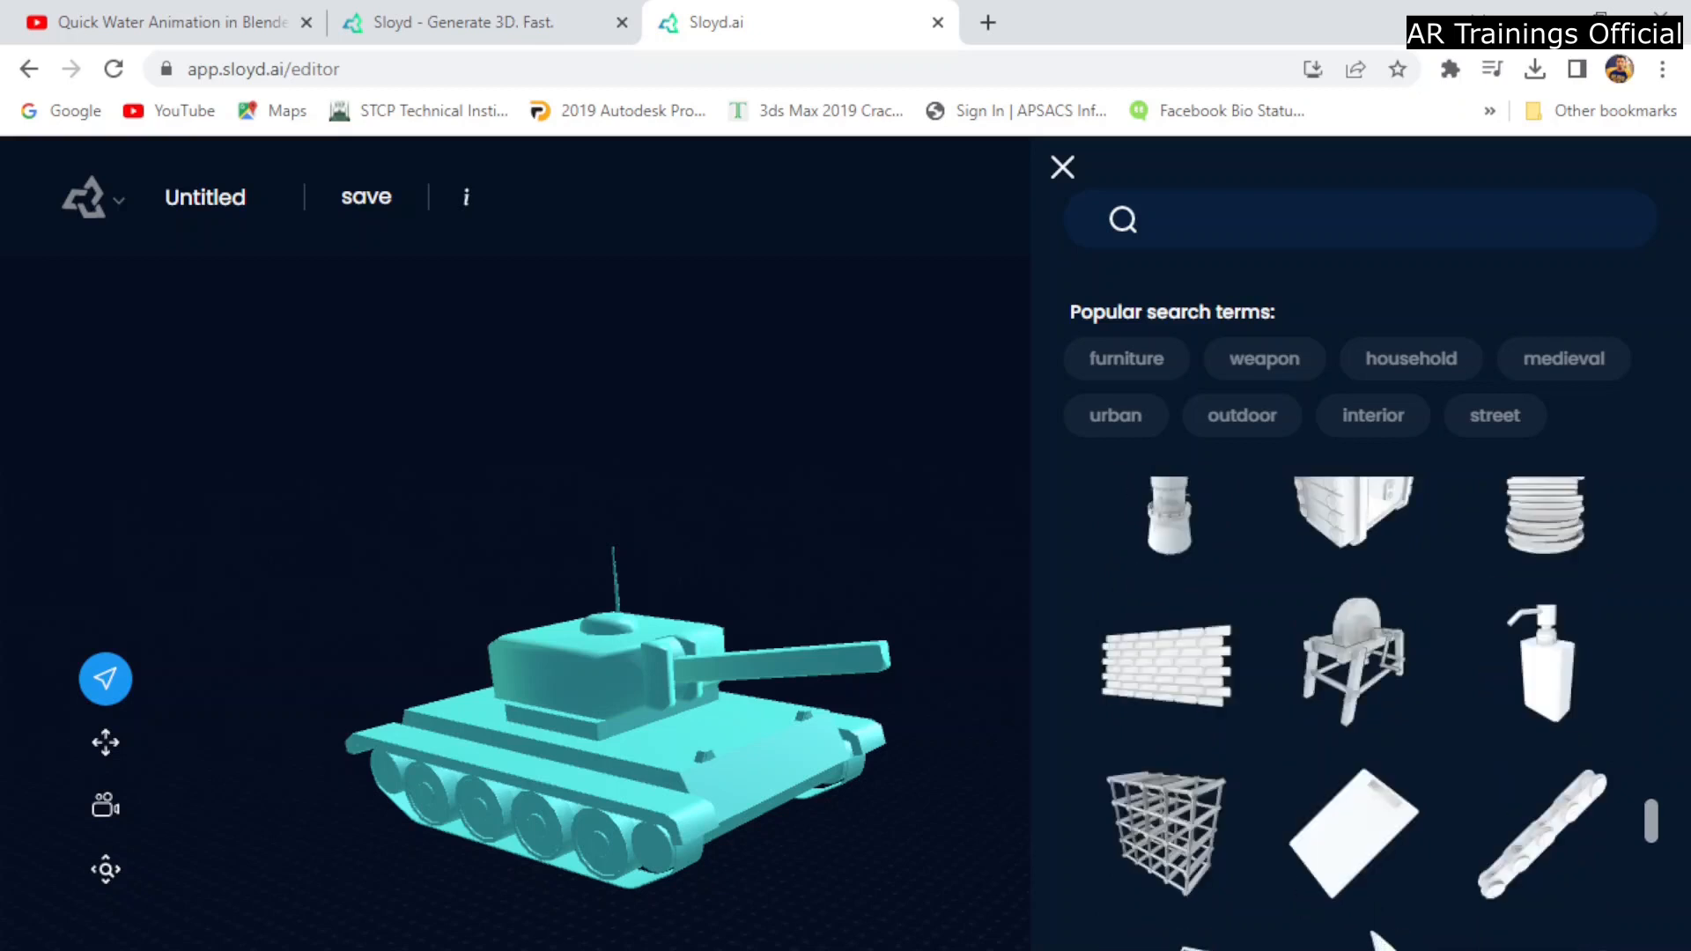
pyautogui.scroll(-4, 1499, 925)
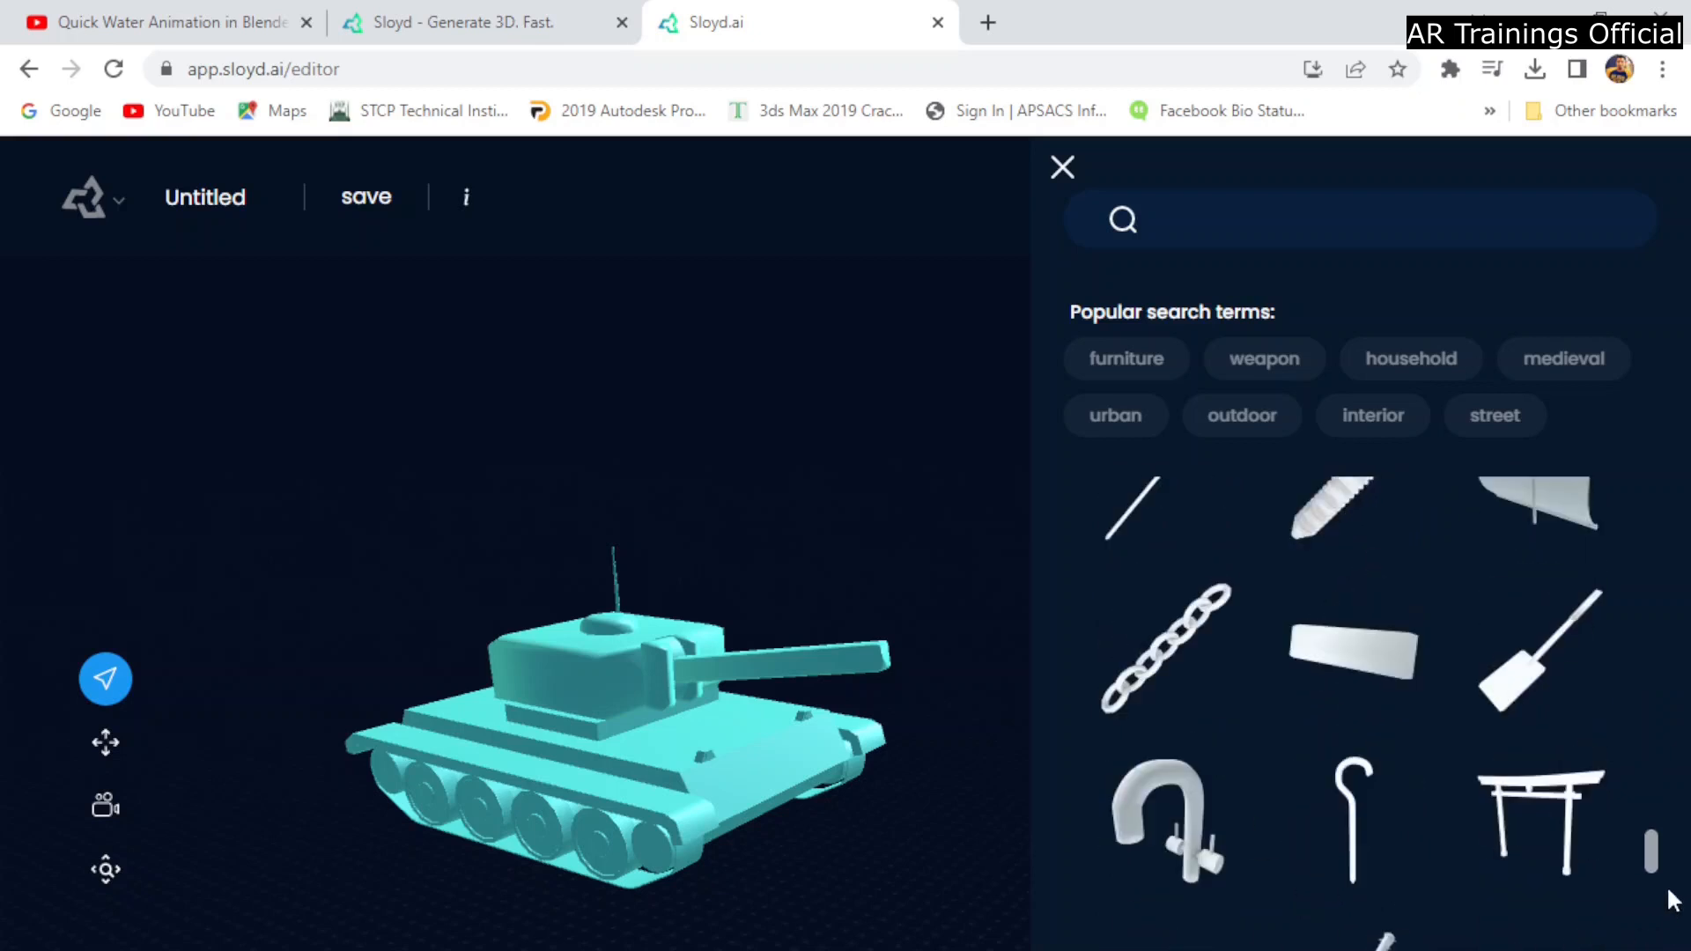
# Add the locomotive train model from the object library beside the tank, deselect it, and view both models together.
pyautogui.moveTo(1654, 870); pyautogui.dragTo(1677, 388)
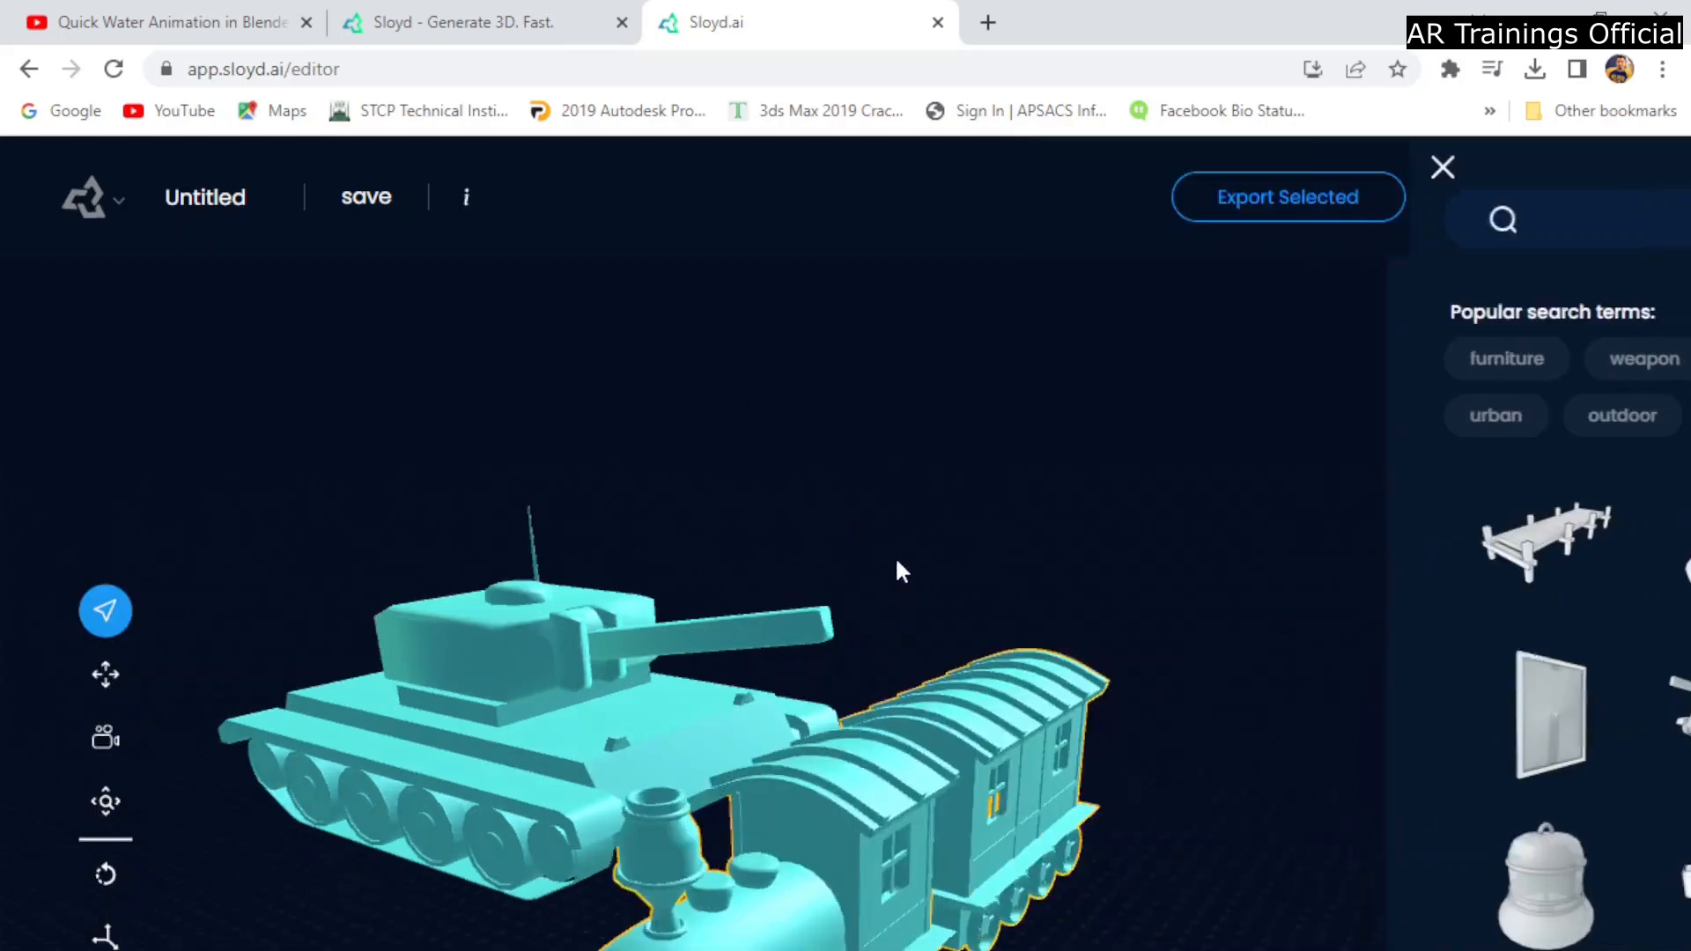
pyautogui.click(1084, 885)
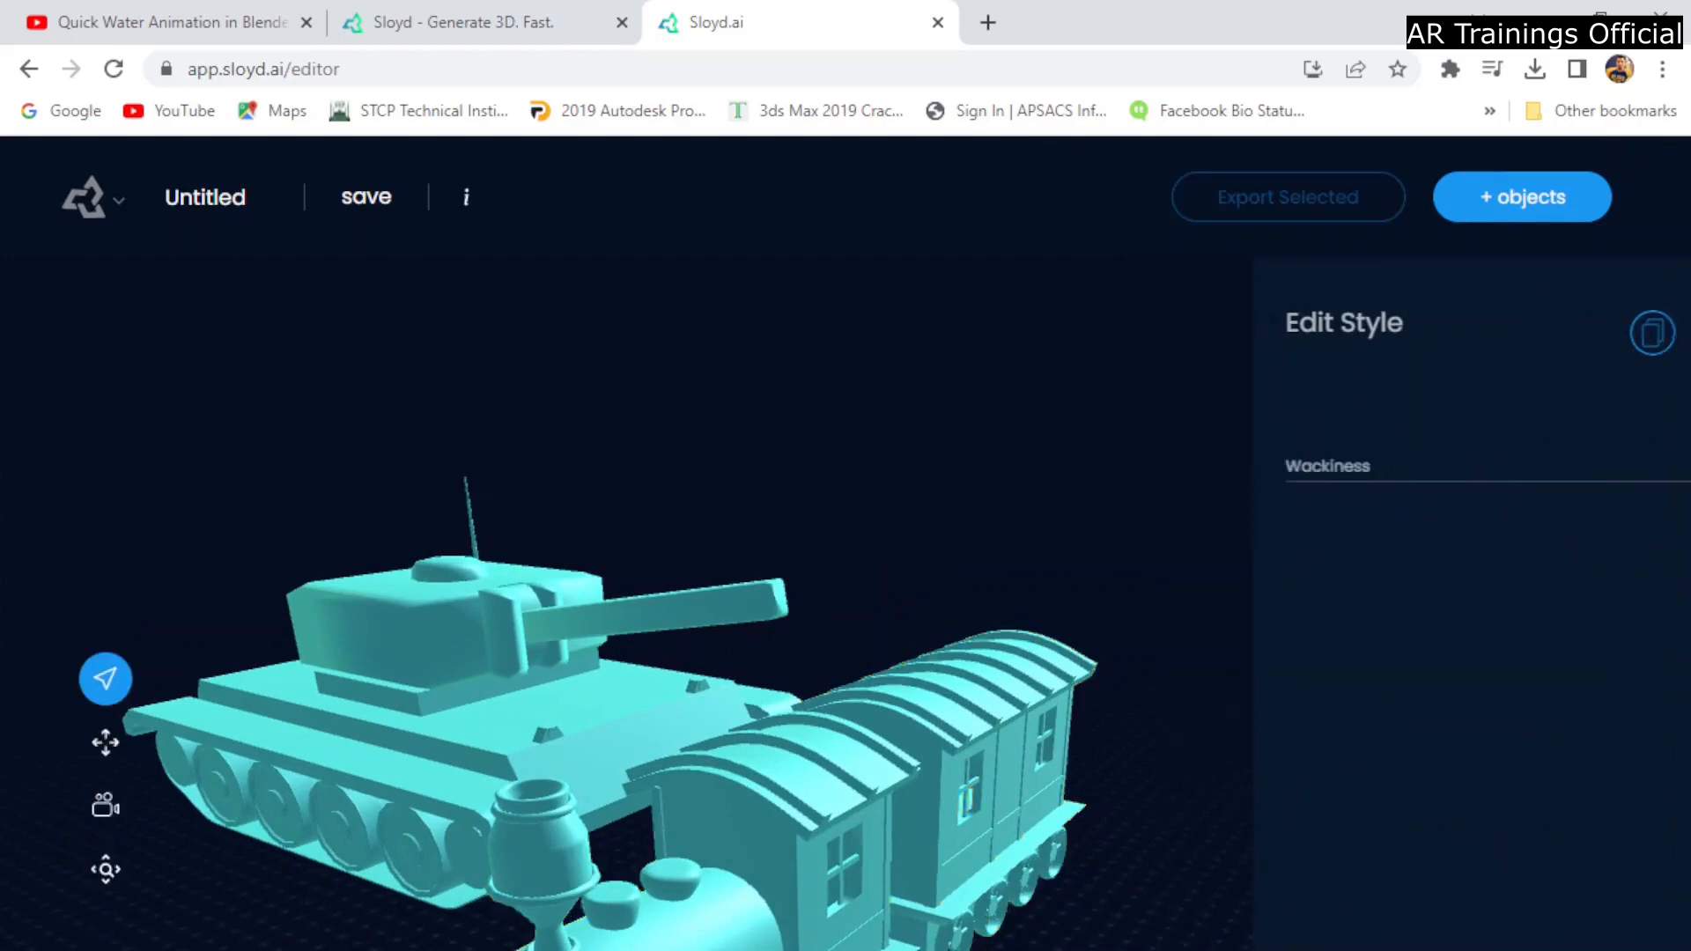
pyautogui.scroll(-2, 846, 670)
pyautogui.scroll(1, 846, 669)
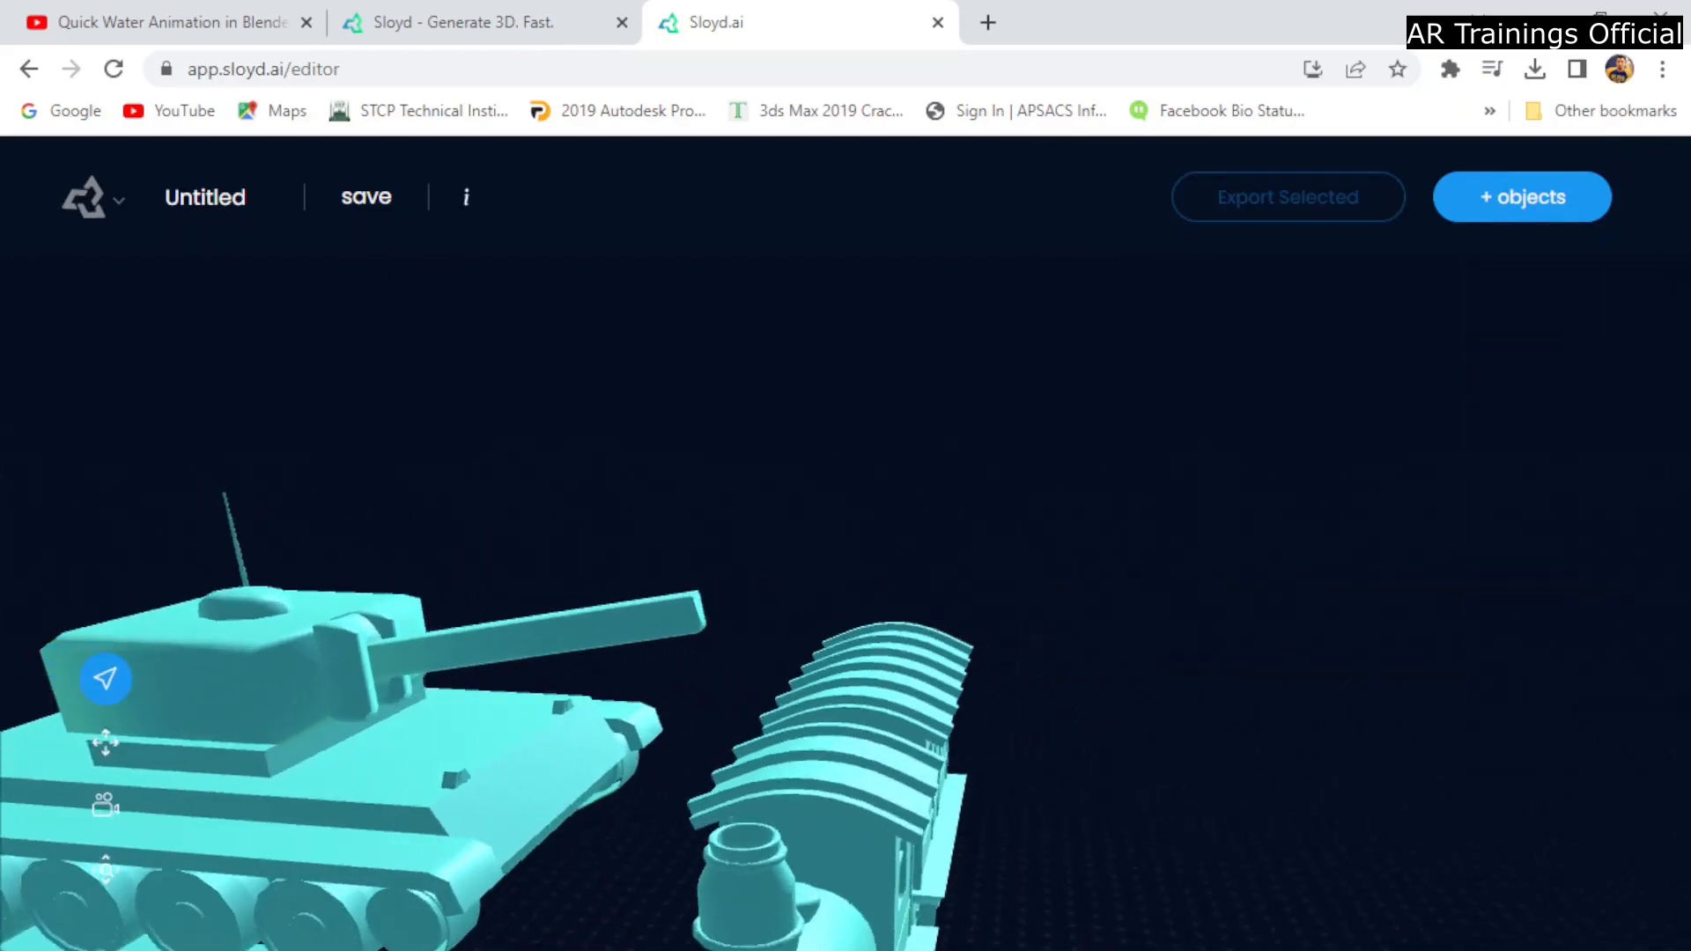
pyautogui.scroll(-5, 846, 669)
pyautogui.scroll(-2, 845, 669)
pyautogui.moveTo(845, 669); pyautogui.dragTo(1057, 599, button='middle')
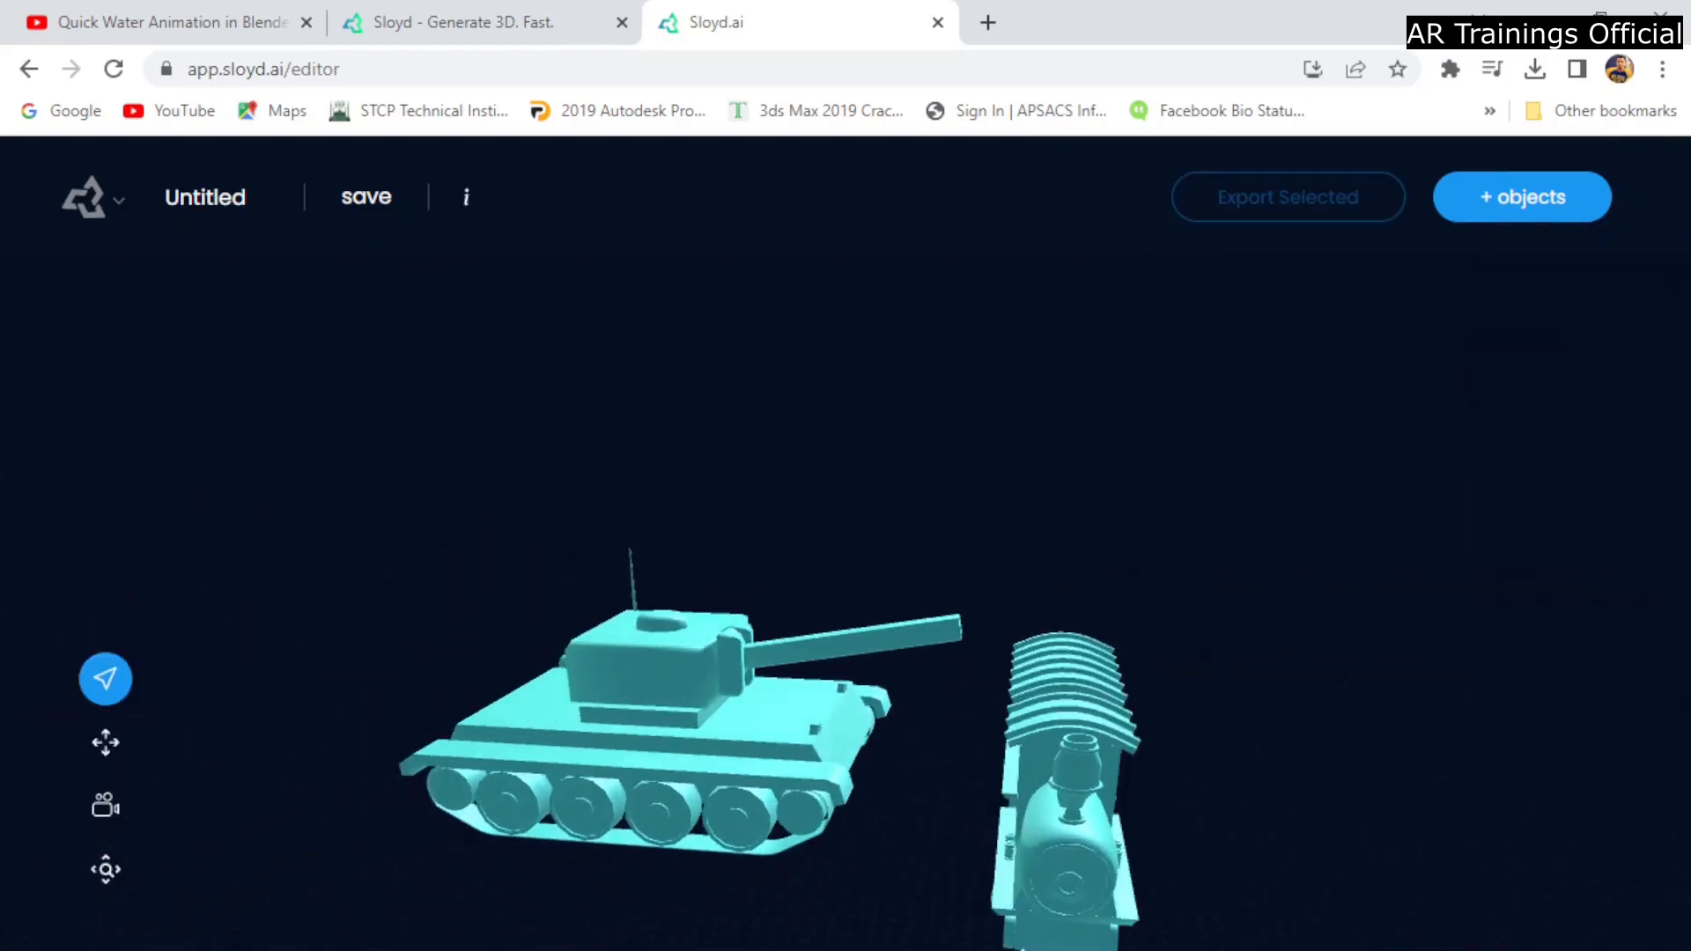
pyautogui.moveTo(846, 669); pyautogui.dragTo(1080, 790)
# Select the train and examine its chimney, cowcatcher, wheel, connector and Wackiness style options.
pyautogui.click(1080, 789)
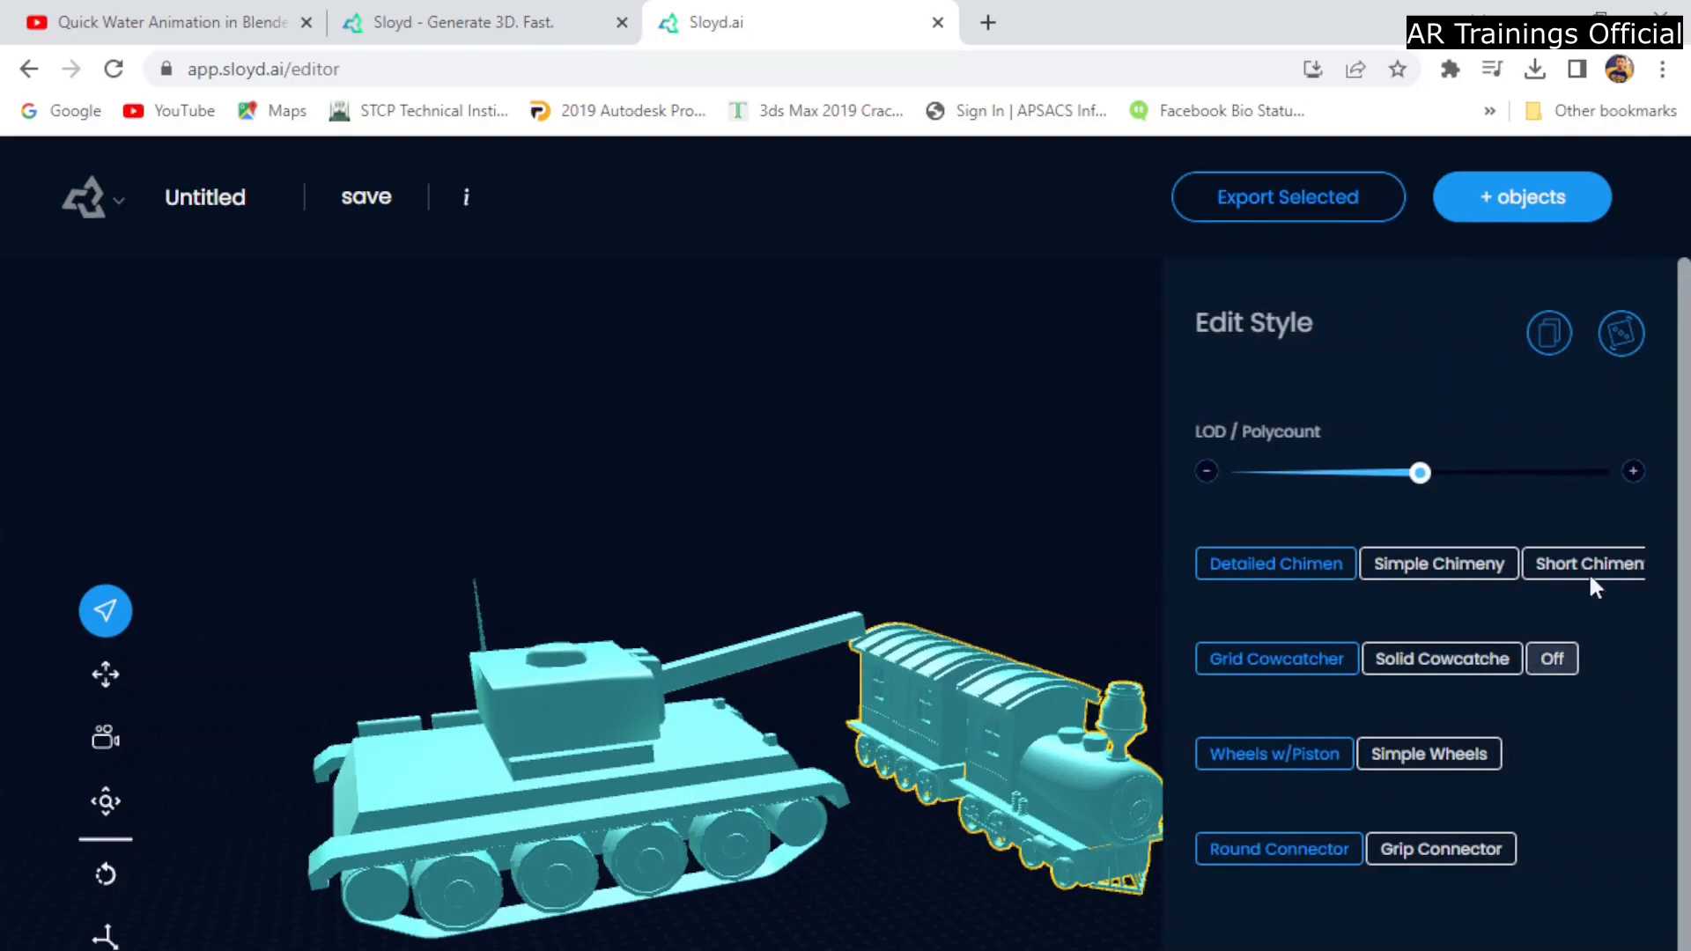
pyautogui.moveTo(1689, 559); pyautogui.dragTo(1689, 656)
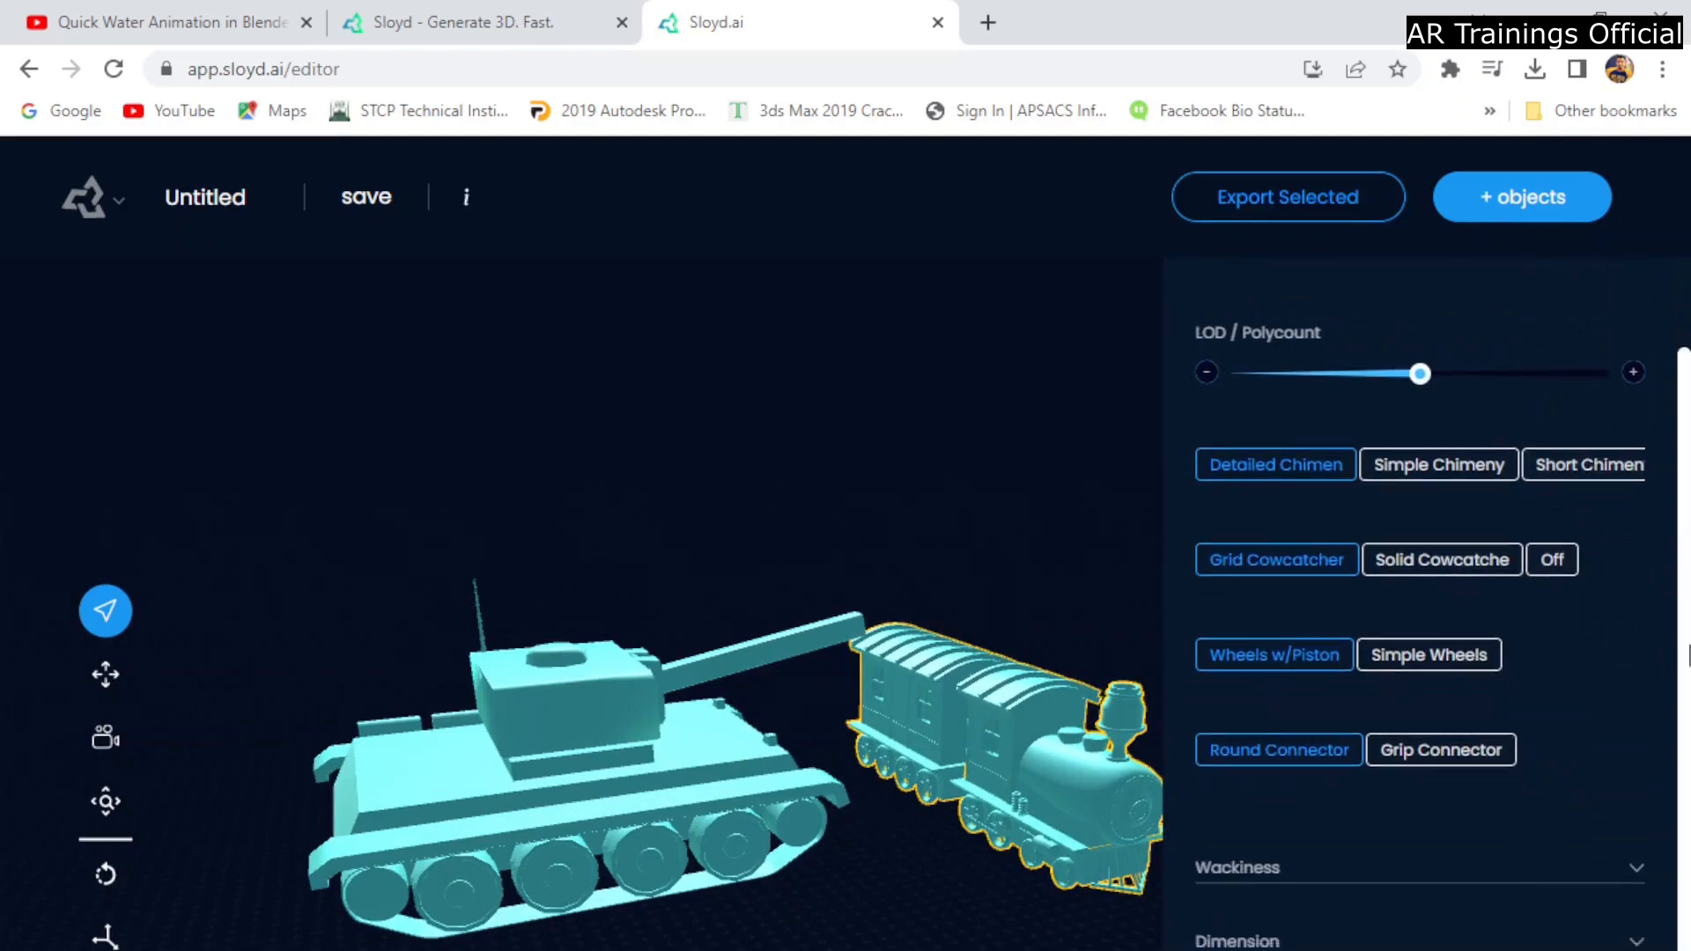
pyautogui.click(1642, 881)
pyautogui.moveTo(1687, 846); pyautogui.dragTo(1687, 925)
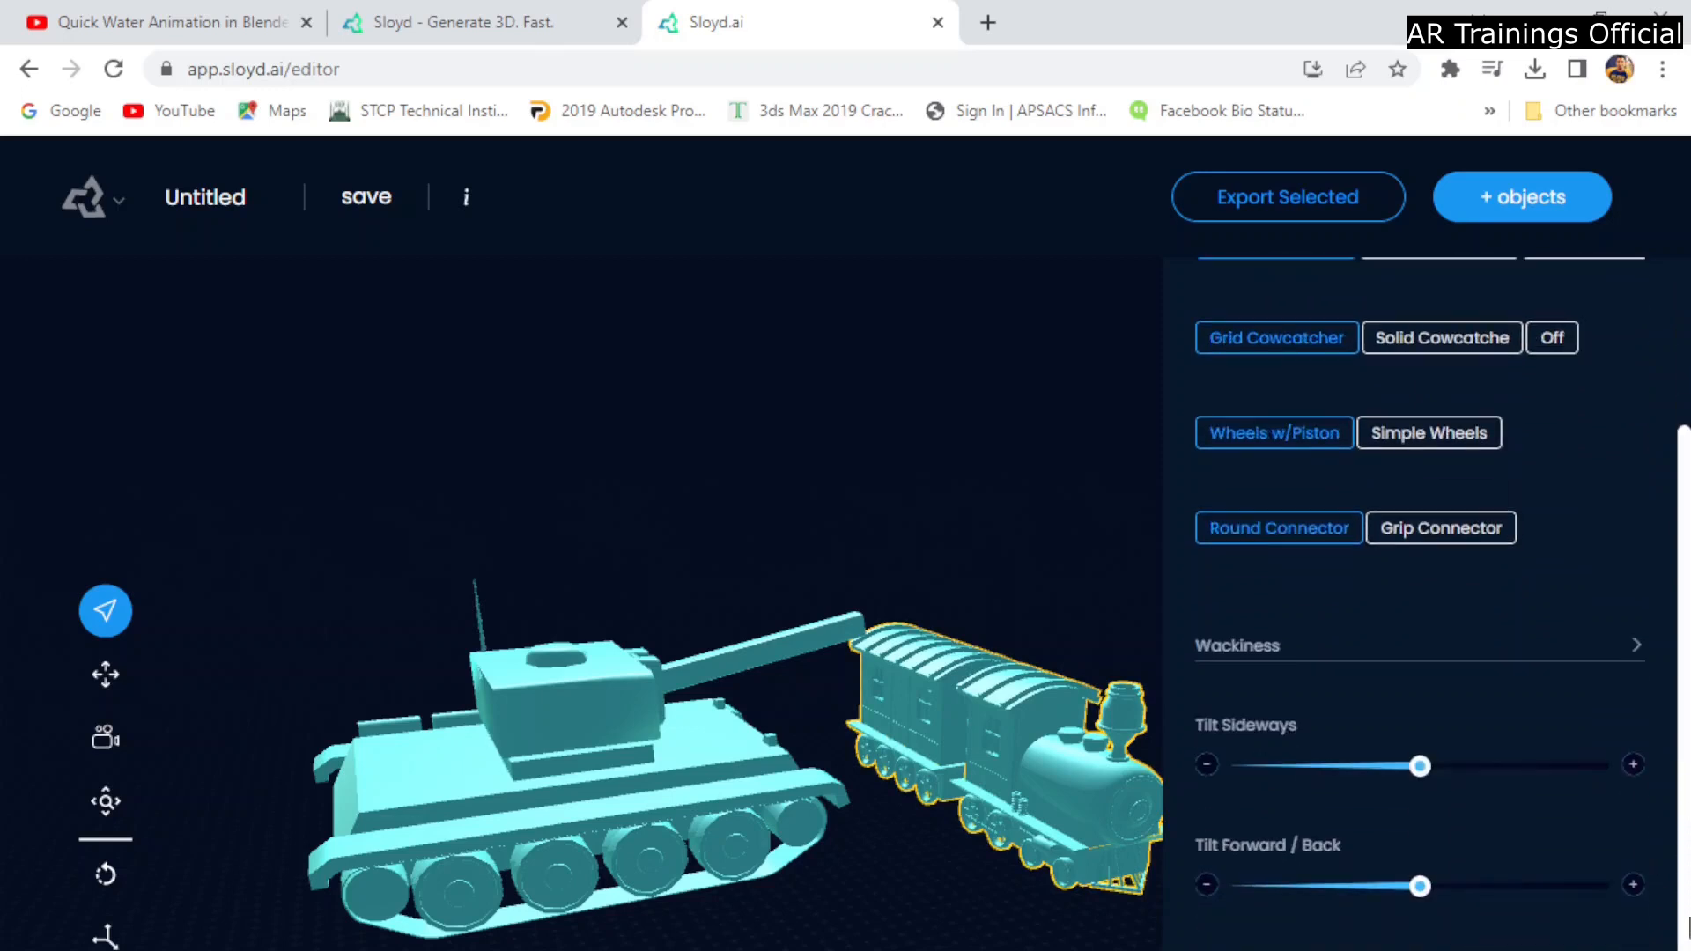
pyautogui.scroll(-1, 1429, 678)
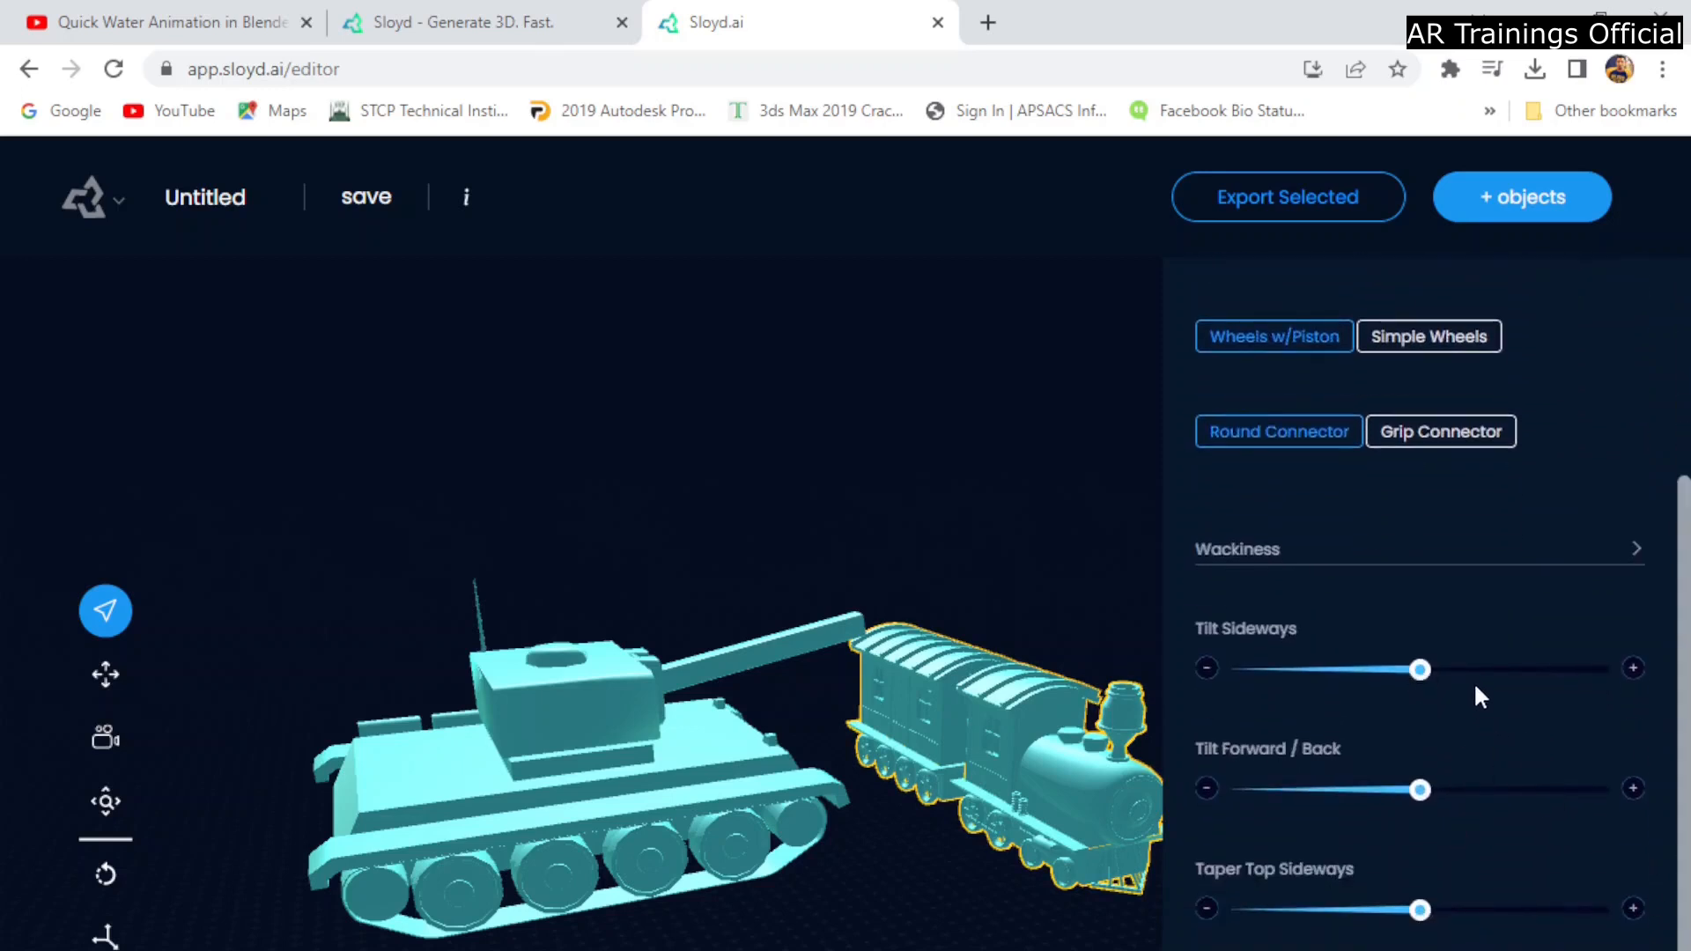
pyautogui.click(1636, 557)
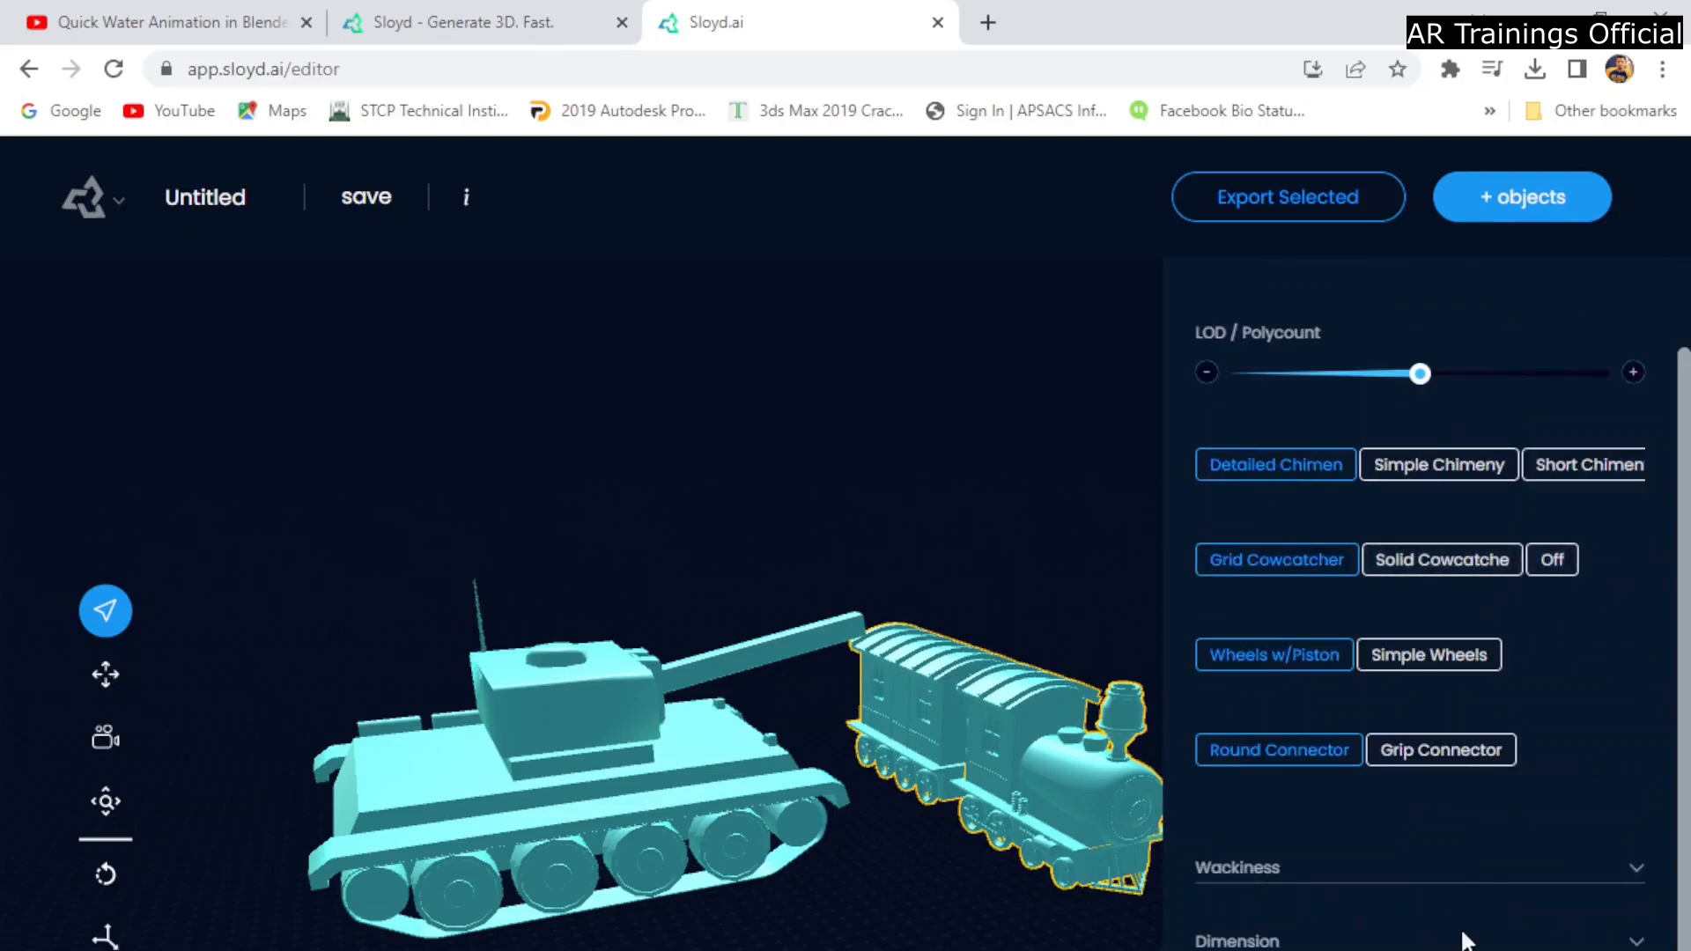
# Try a longer Length in the train's Dimension settings, restore it to around the midpoint, and deselect the train.
pyautogui.scroll(-3, 1634, 945)
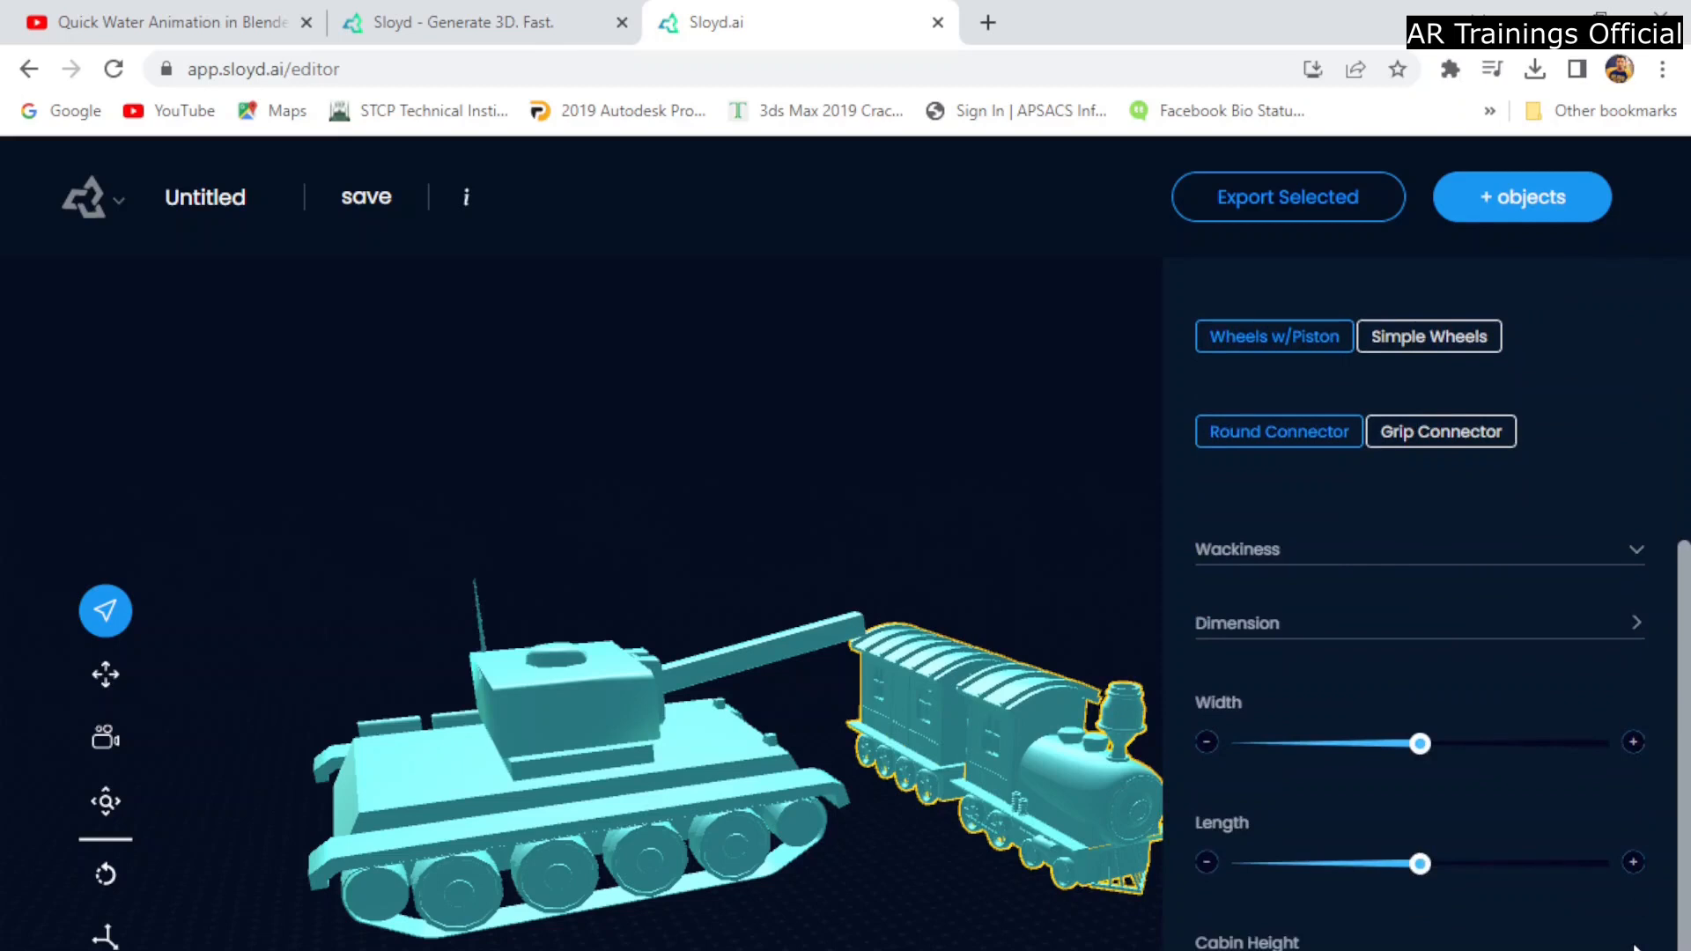
pyautogui.moveTo(1421, 865); pyautogui.dragTo(1428, 865)
pyautogui.moveTo(1547, 892); pyautogui.dragTo(1548, 891)
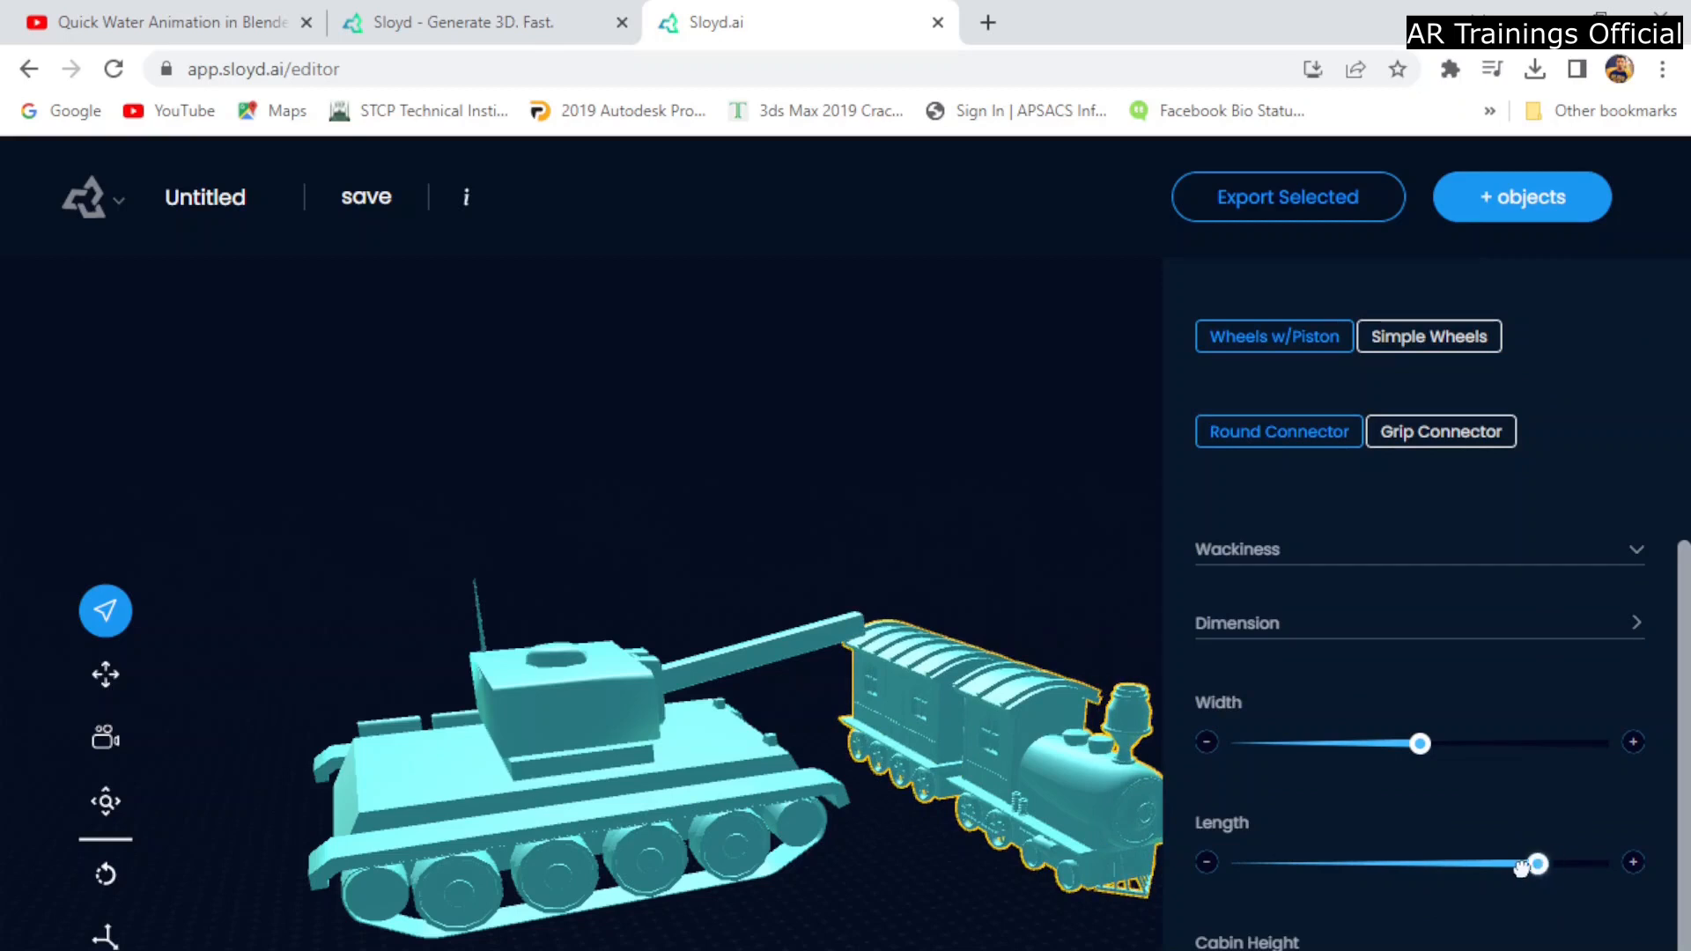
pyautogui.moveTo(1454, 866); pyautogui.dragTo(1416, 864)
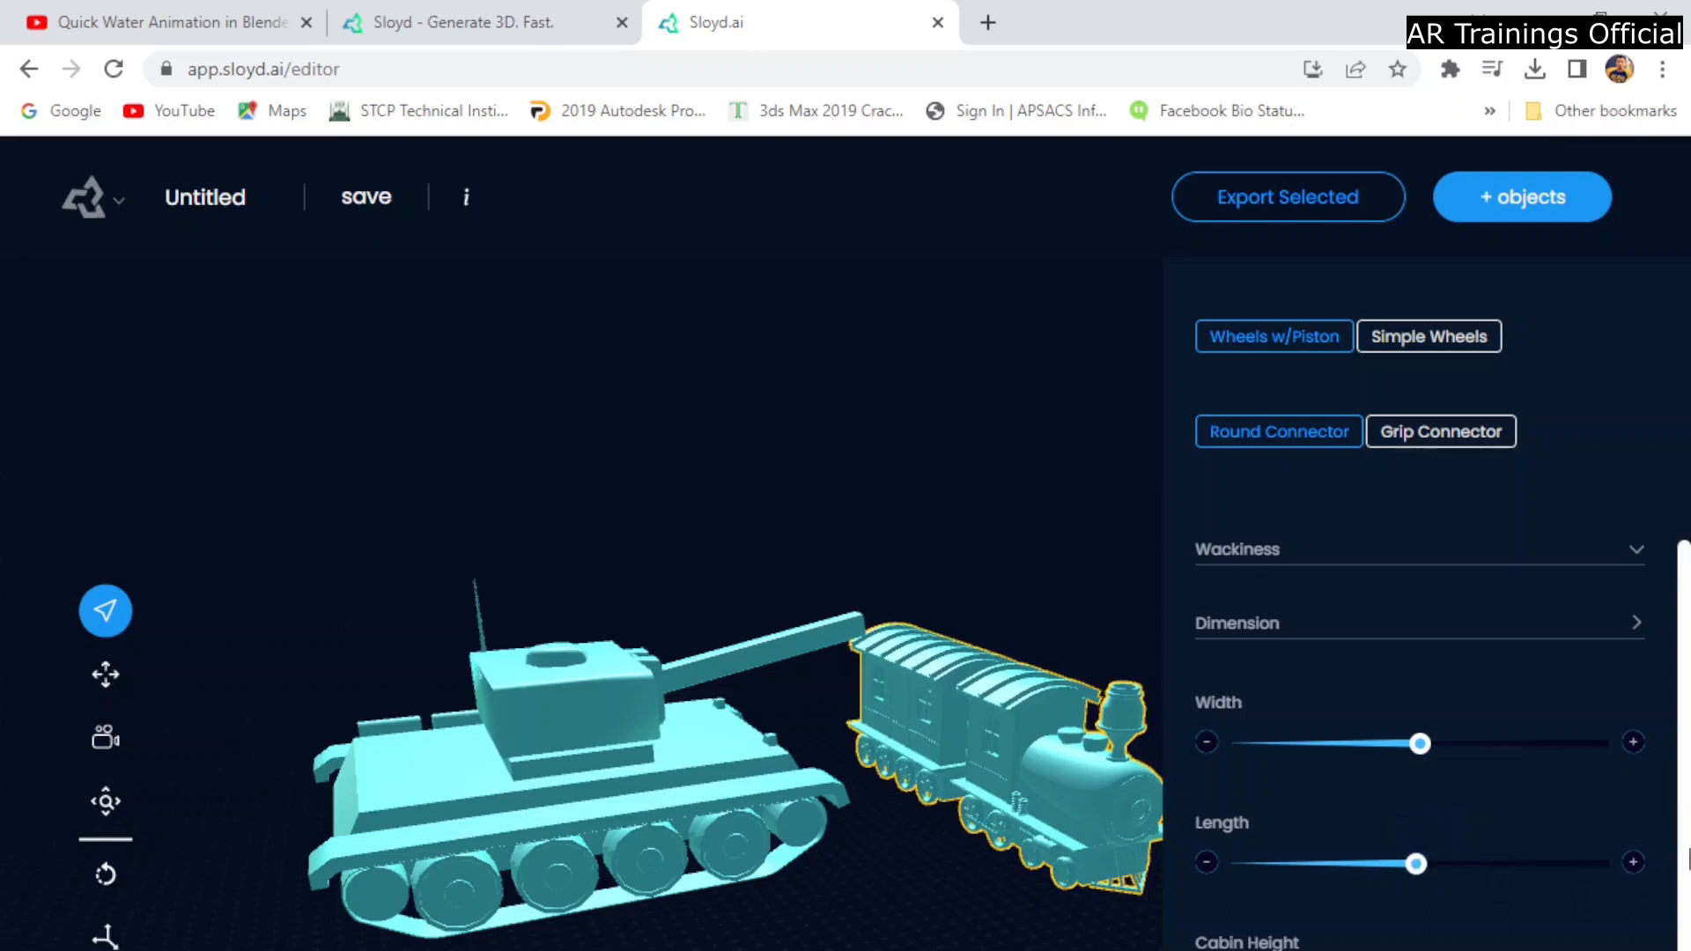
pyautogui.scroll(-1, 1679, 841)
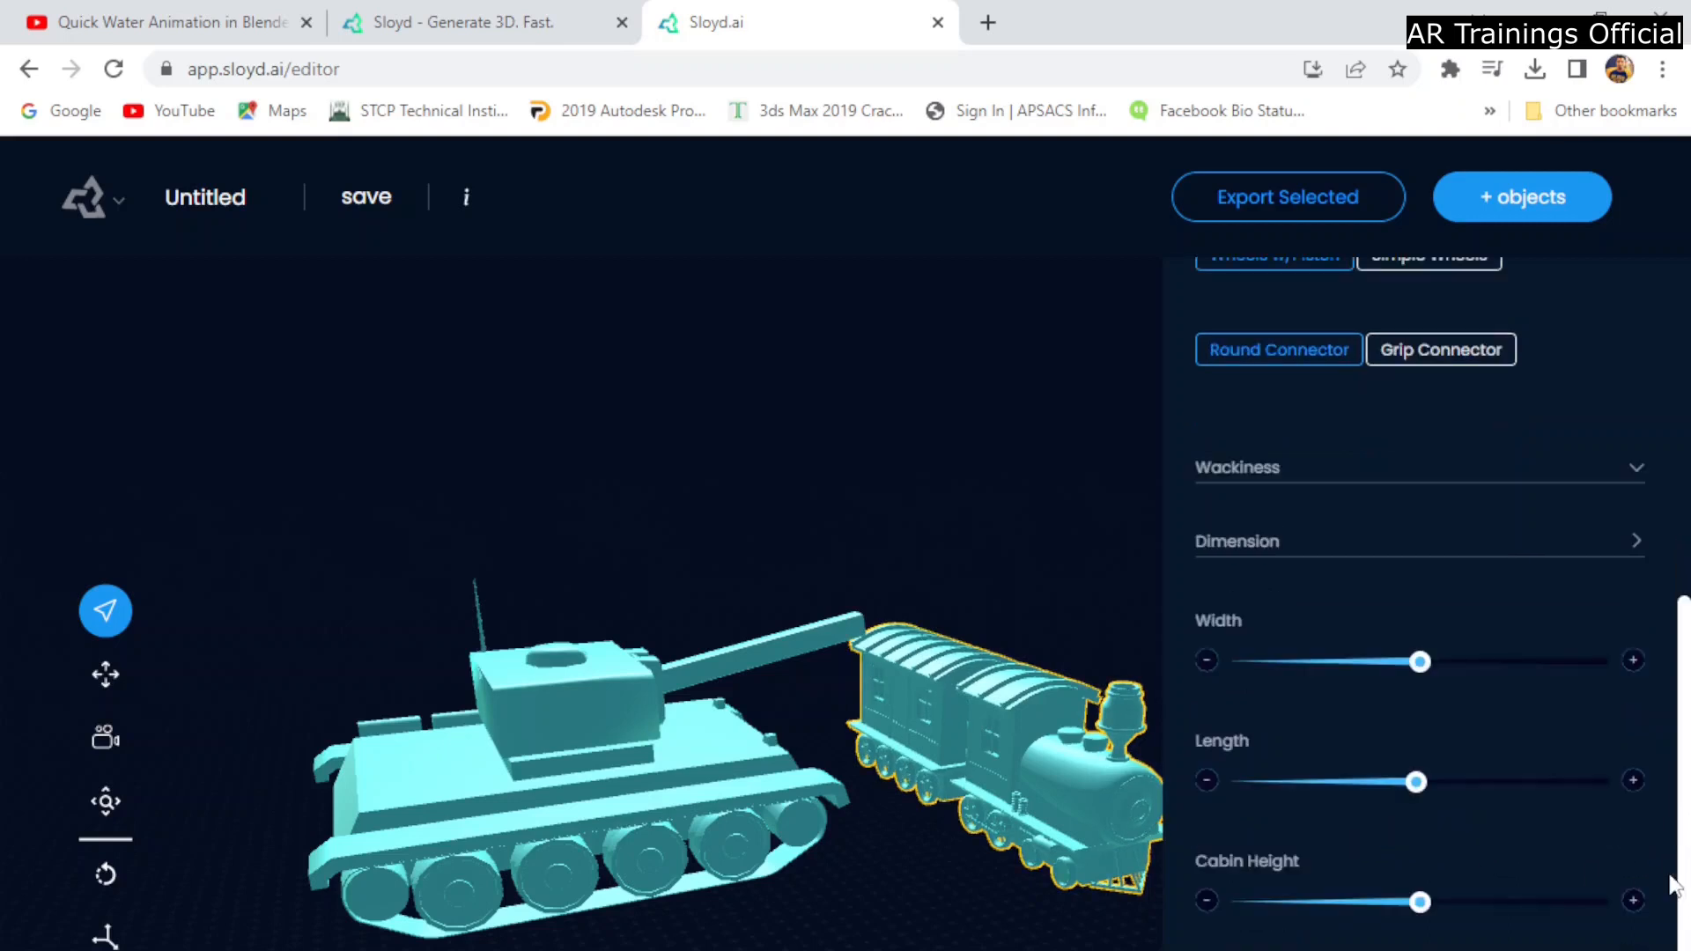
pyautogui.click(1637, 544)
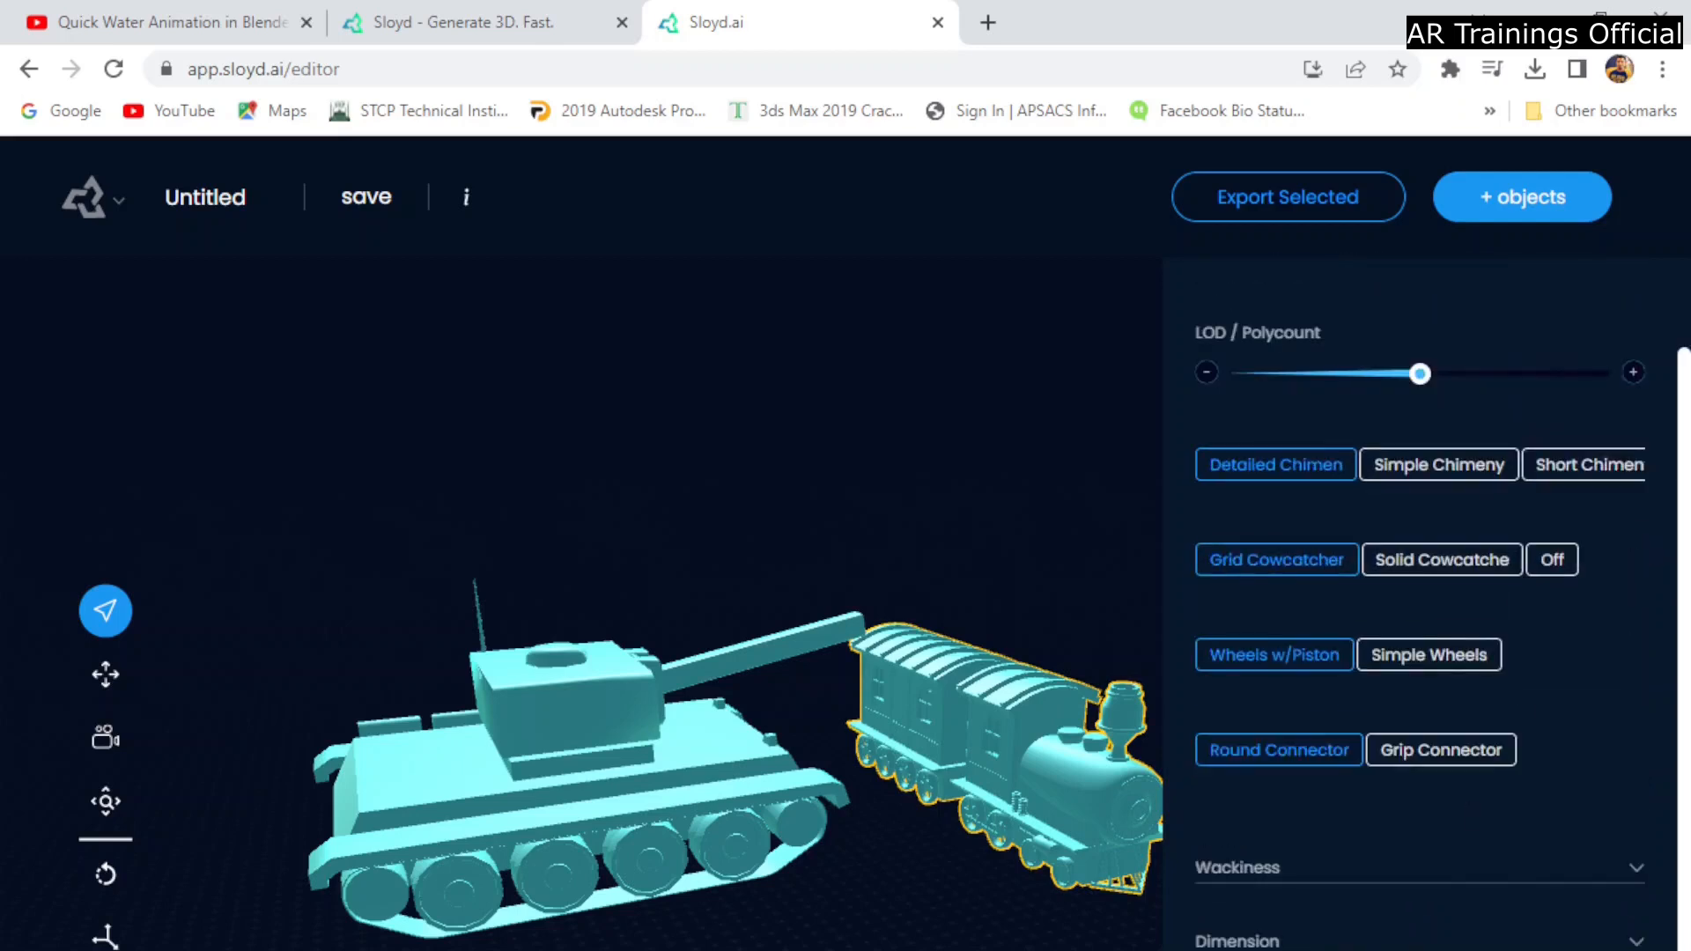
pyautogui.scroll(2, 1683, 788)
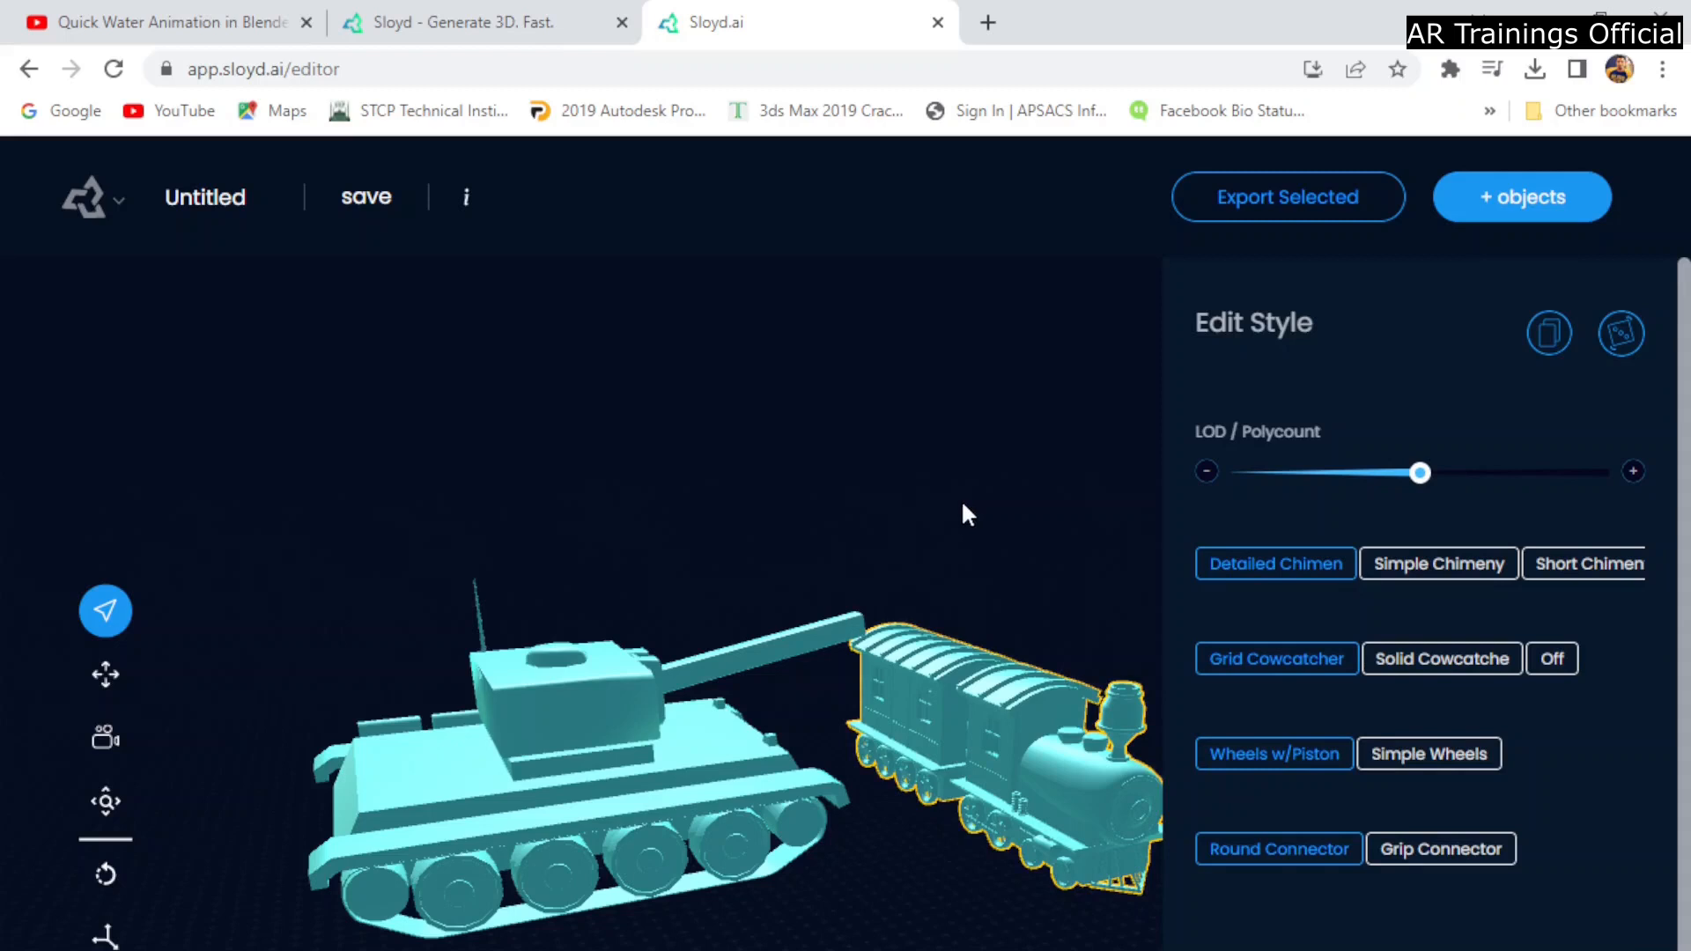
pyautogui.press('Escape')
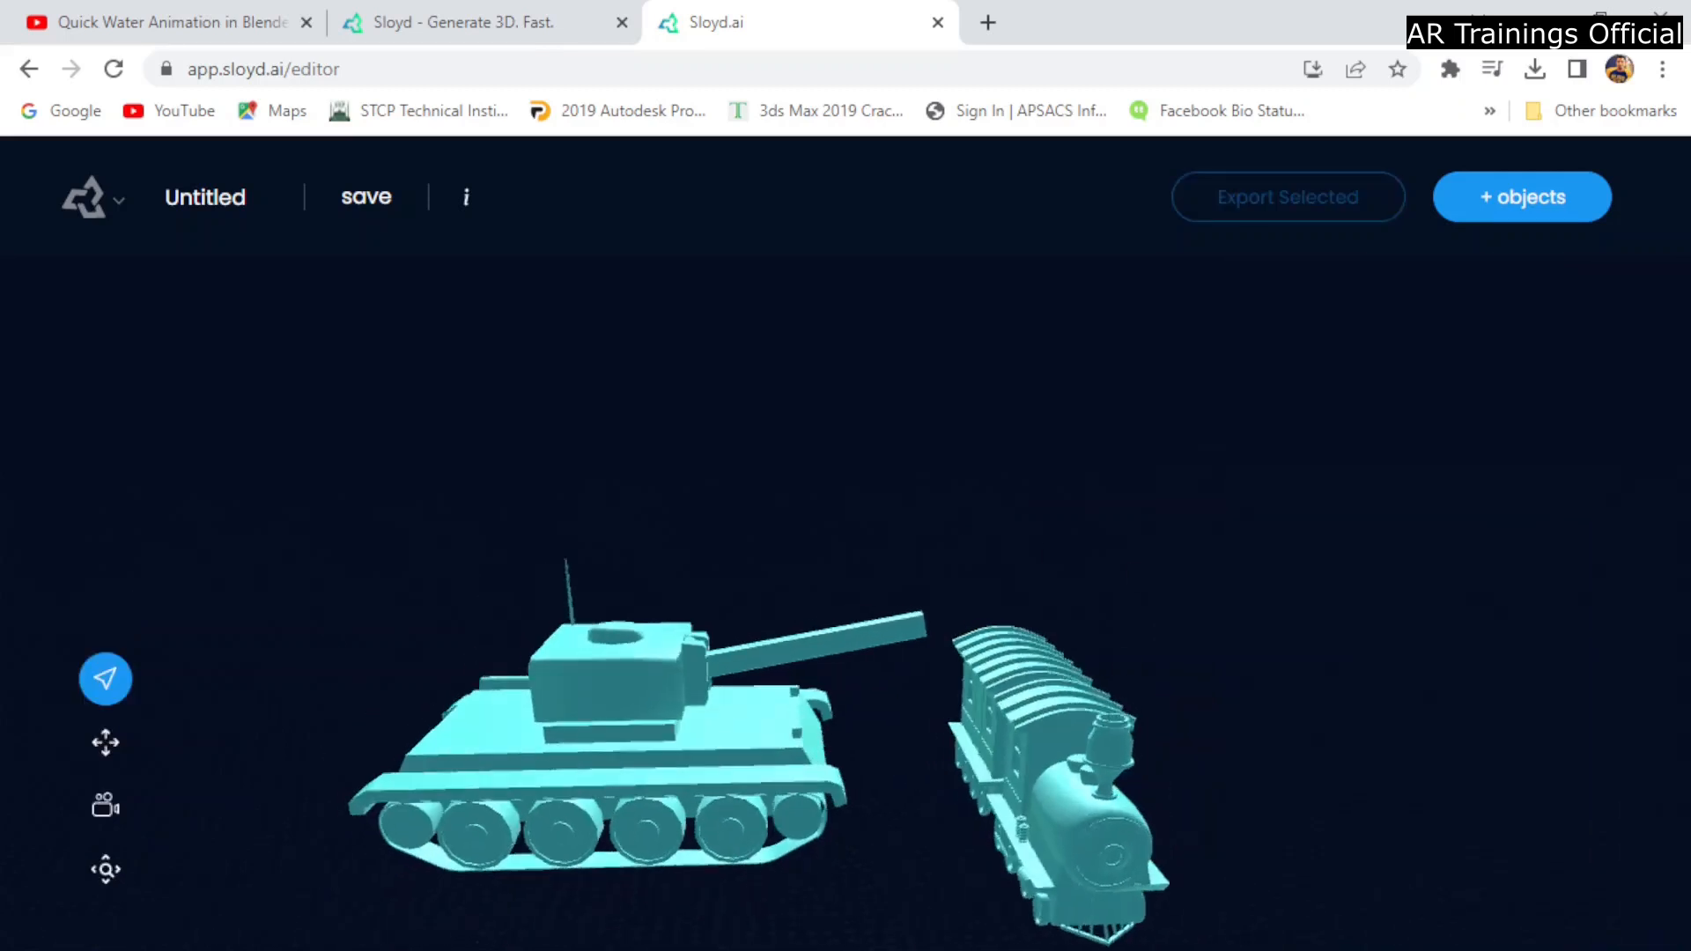
# Filter the object library by furniture and look through the models.
pyautogui.click(1482, 205)
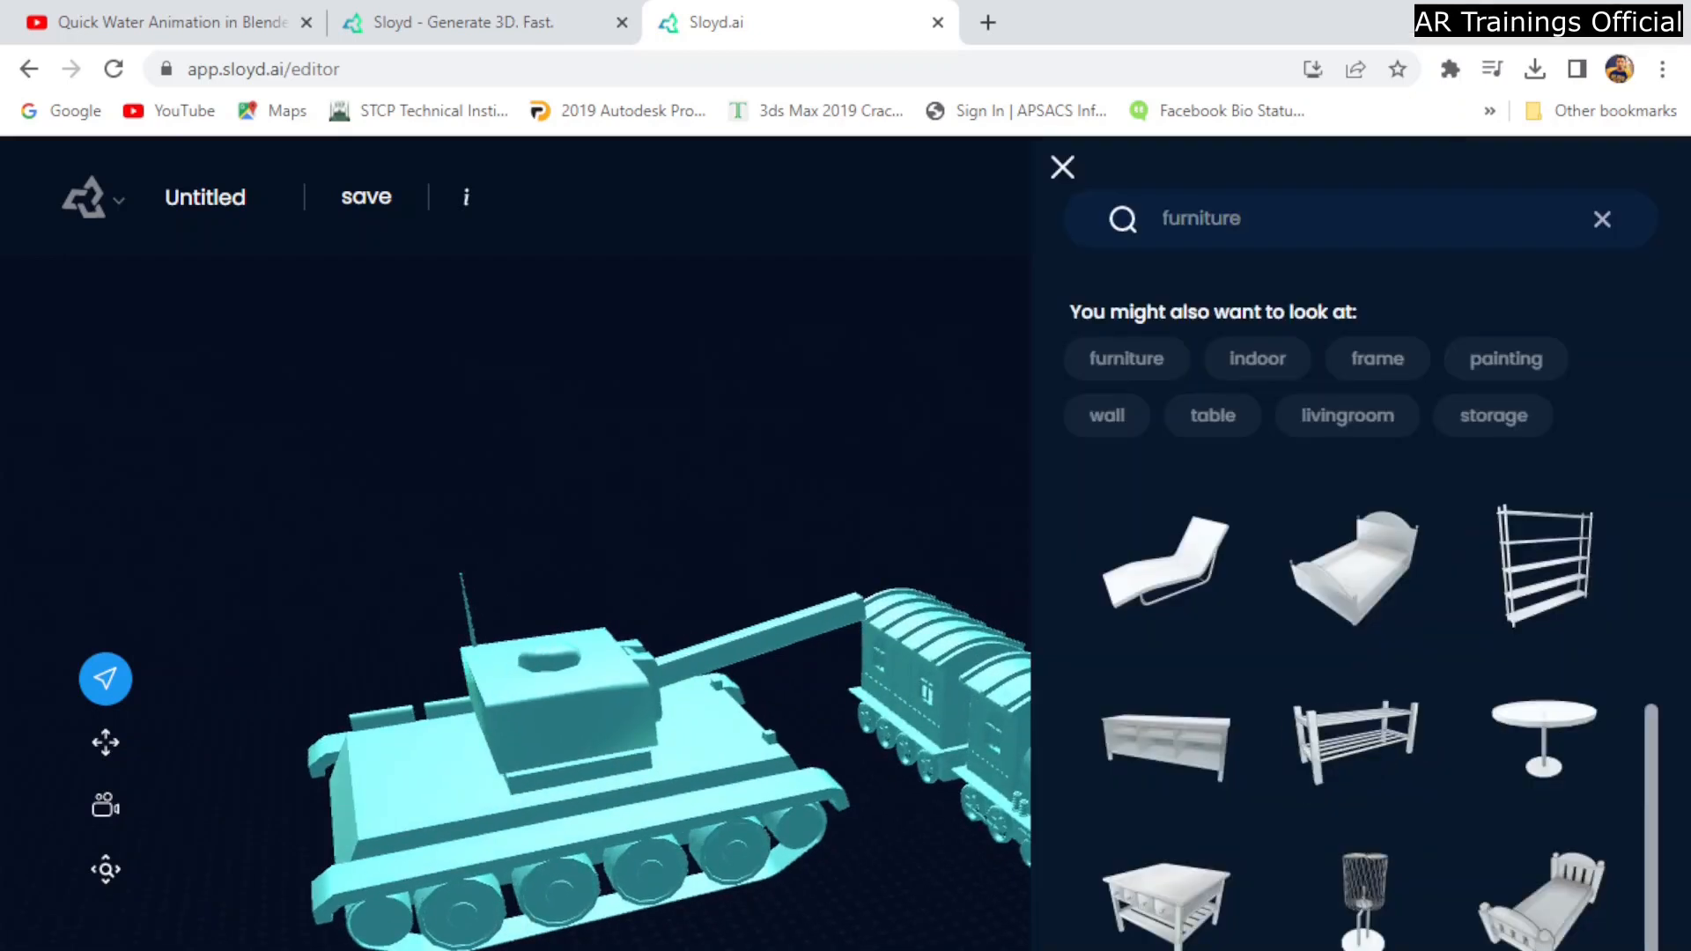
pyautogui.scroll(-4, 1354, 793)
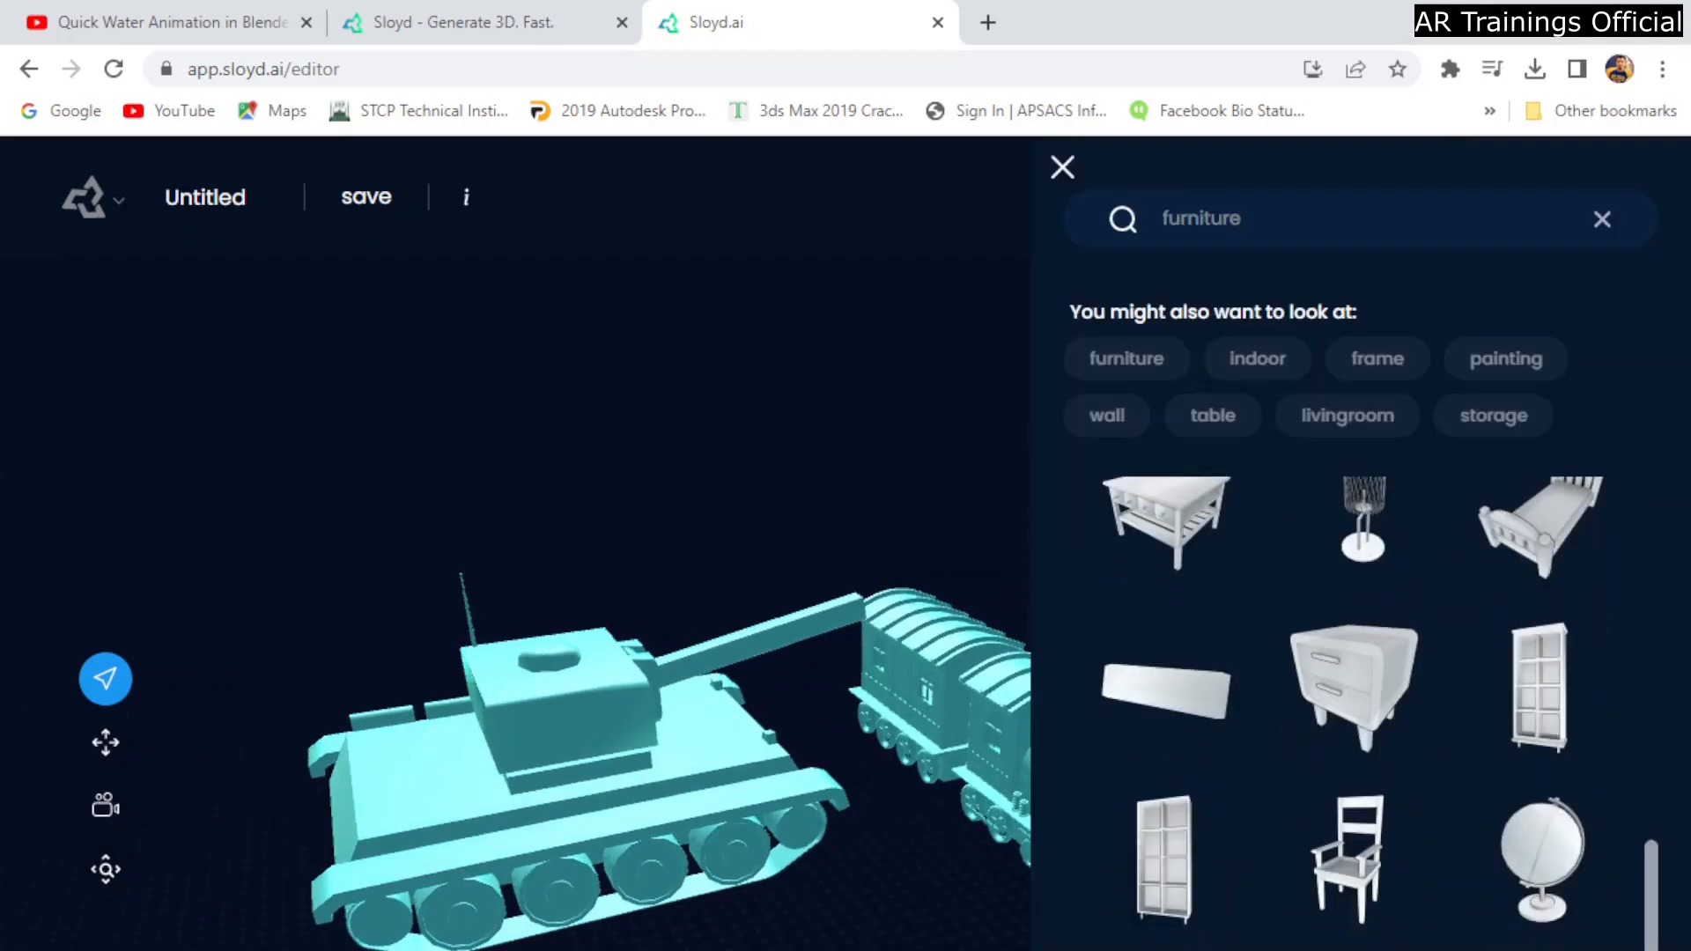
pyautogui.scroll(-4, 1354, 705)
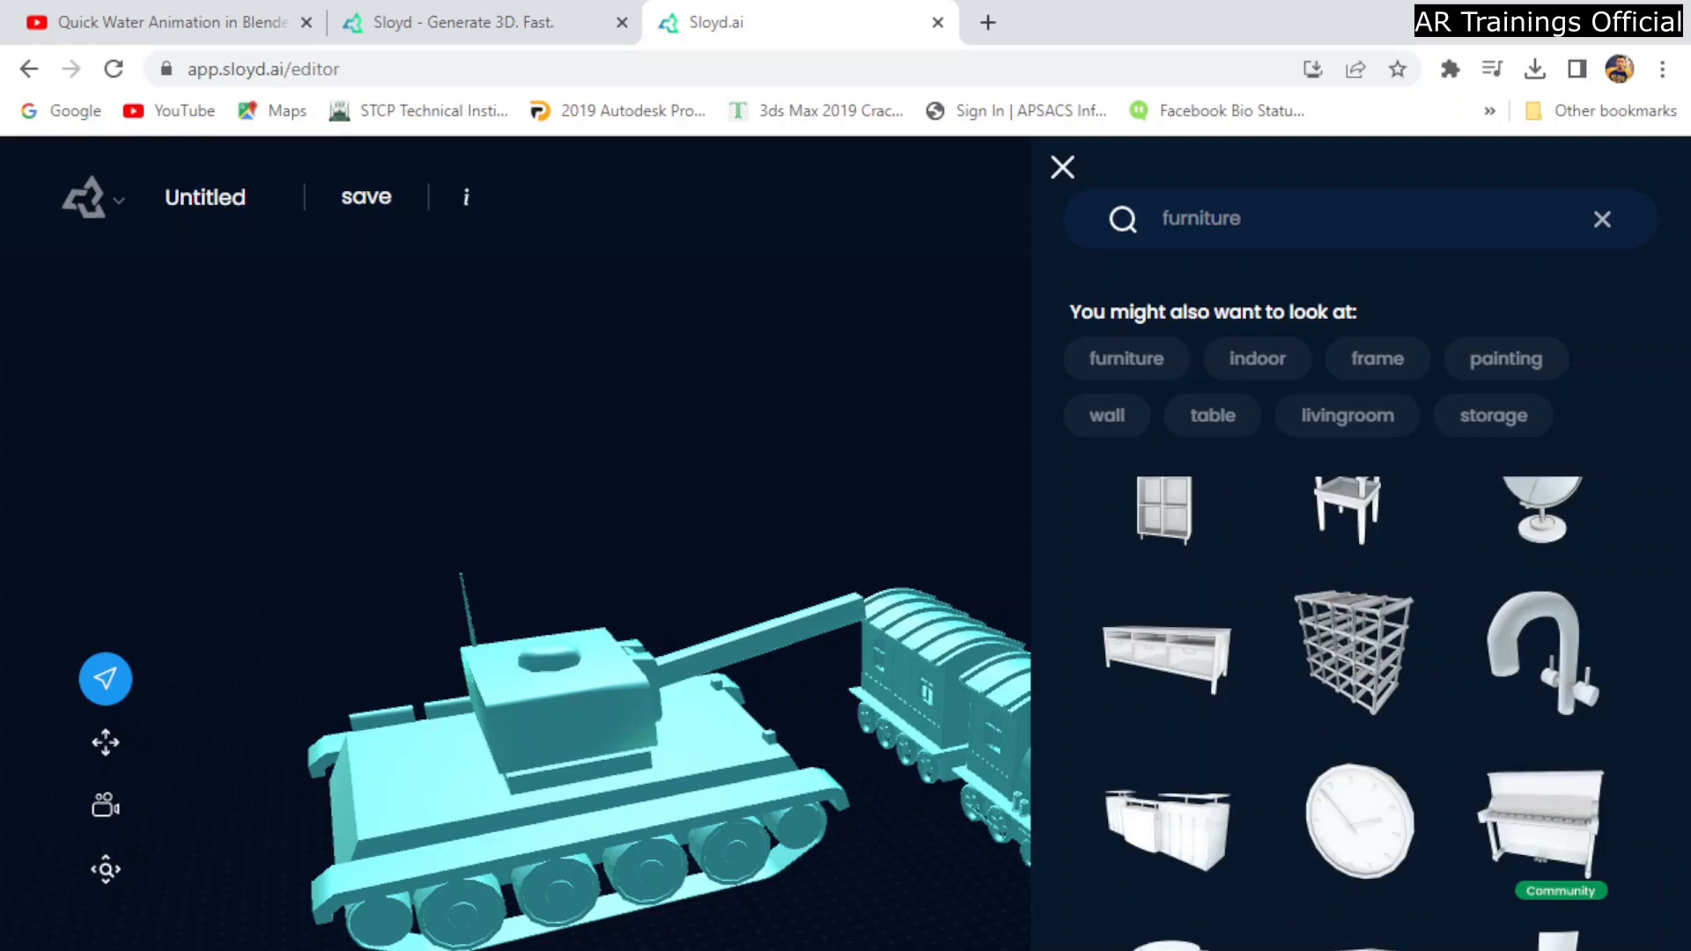
# Clear the furniture filter, add the roofed open shelter and the airplane from the full library, and deselect them.
pyautogui.click(1602, 222)
pyautogui.scroll(-6, 1328, 860)
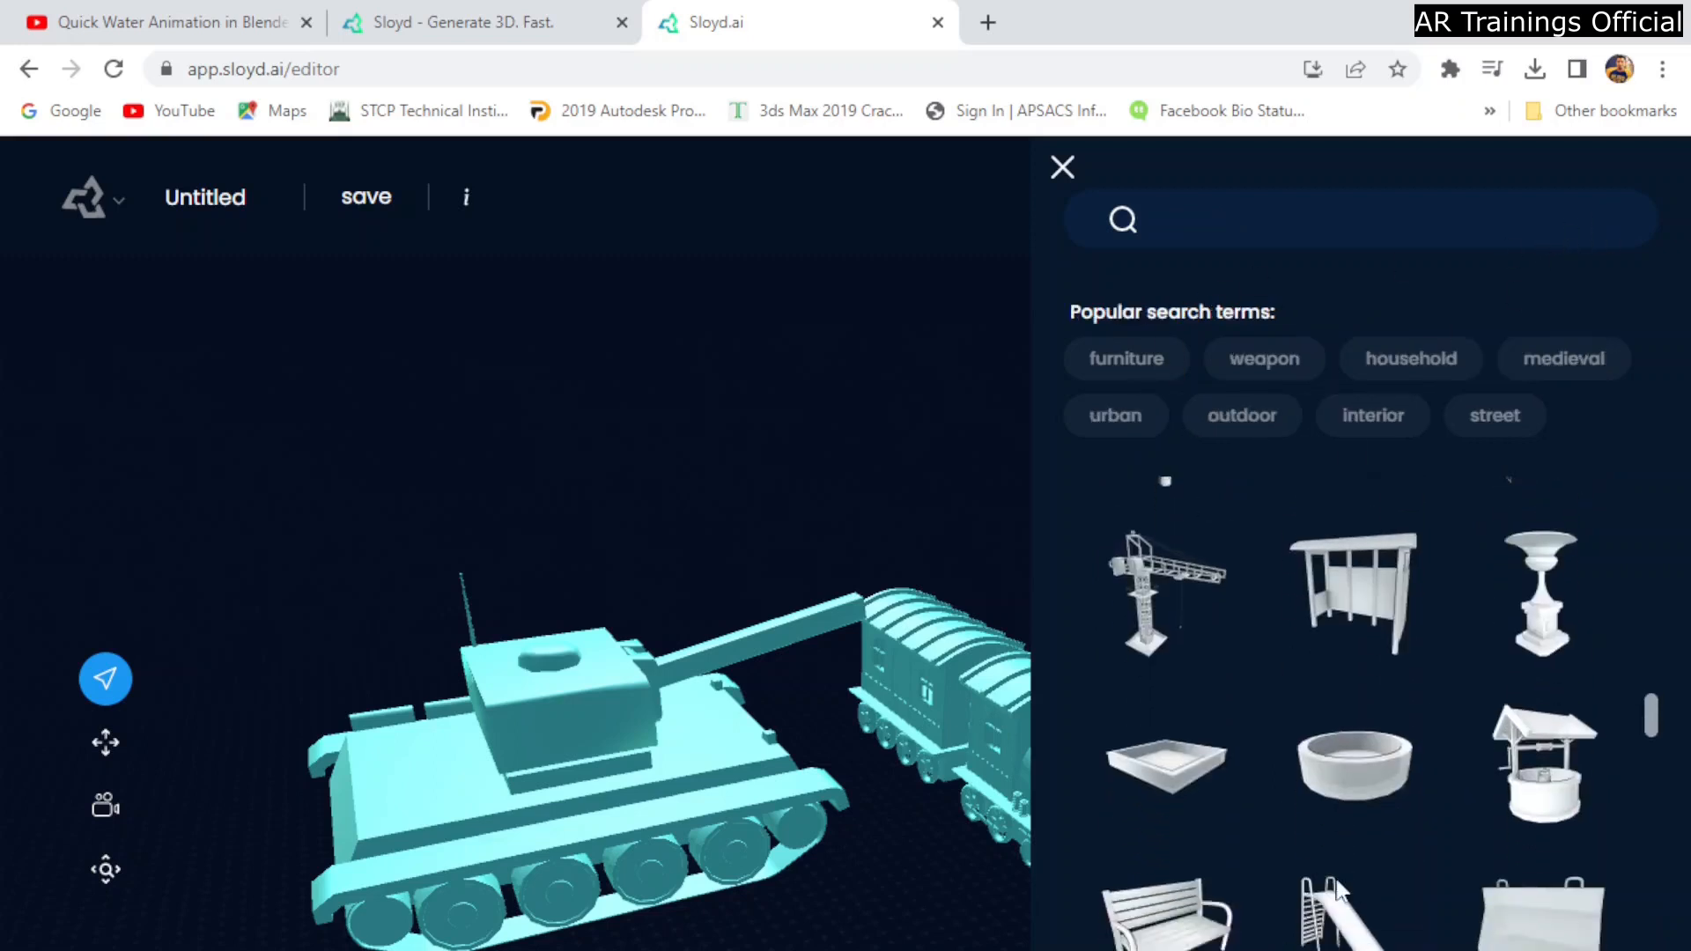
pyautogui.scroll(-10, 1336, 889)
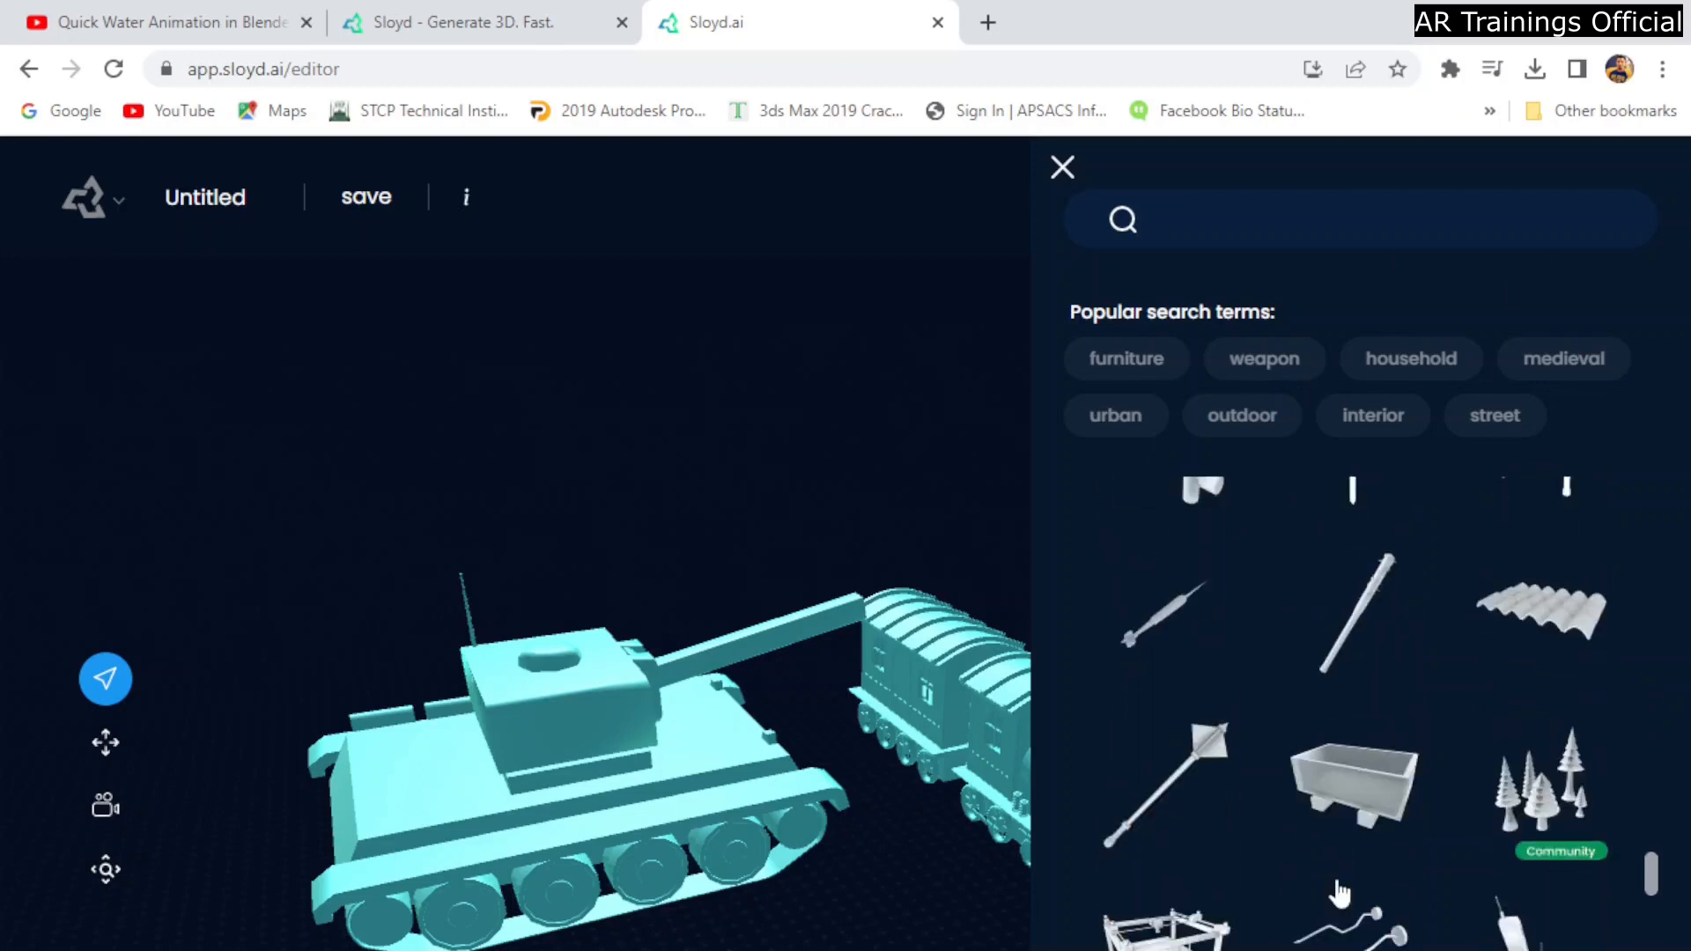
pyautogui.scroll(-10, 1338, 889)
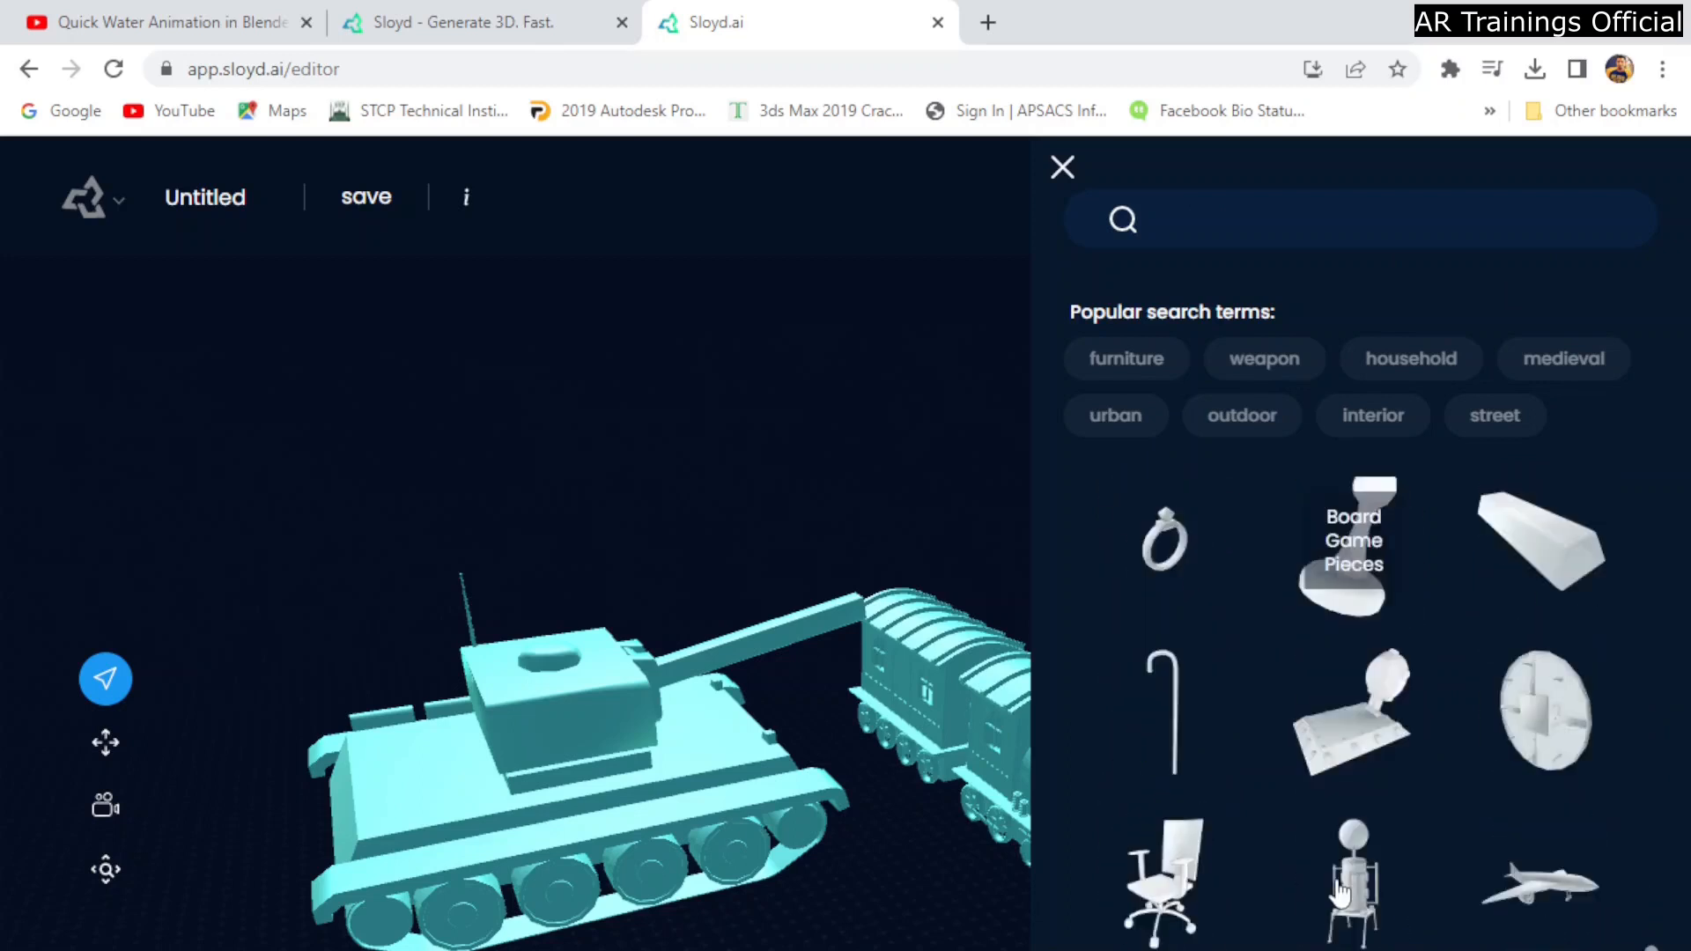
pyautogui.scroll(-4, 1339, 892)
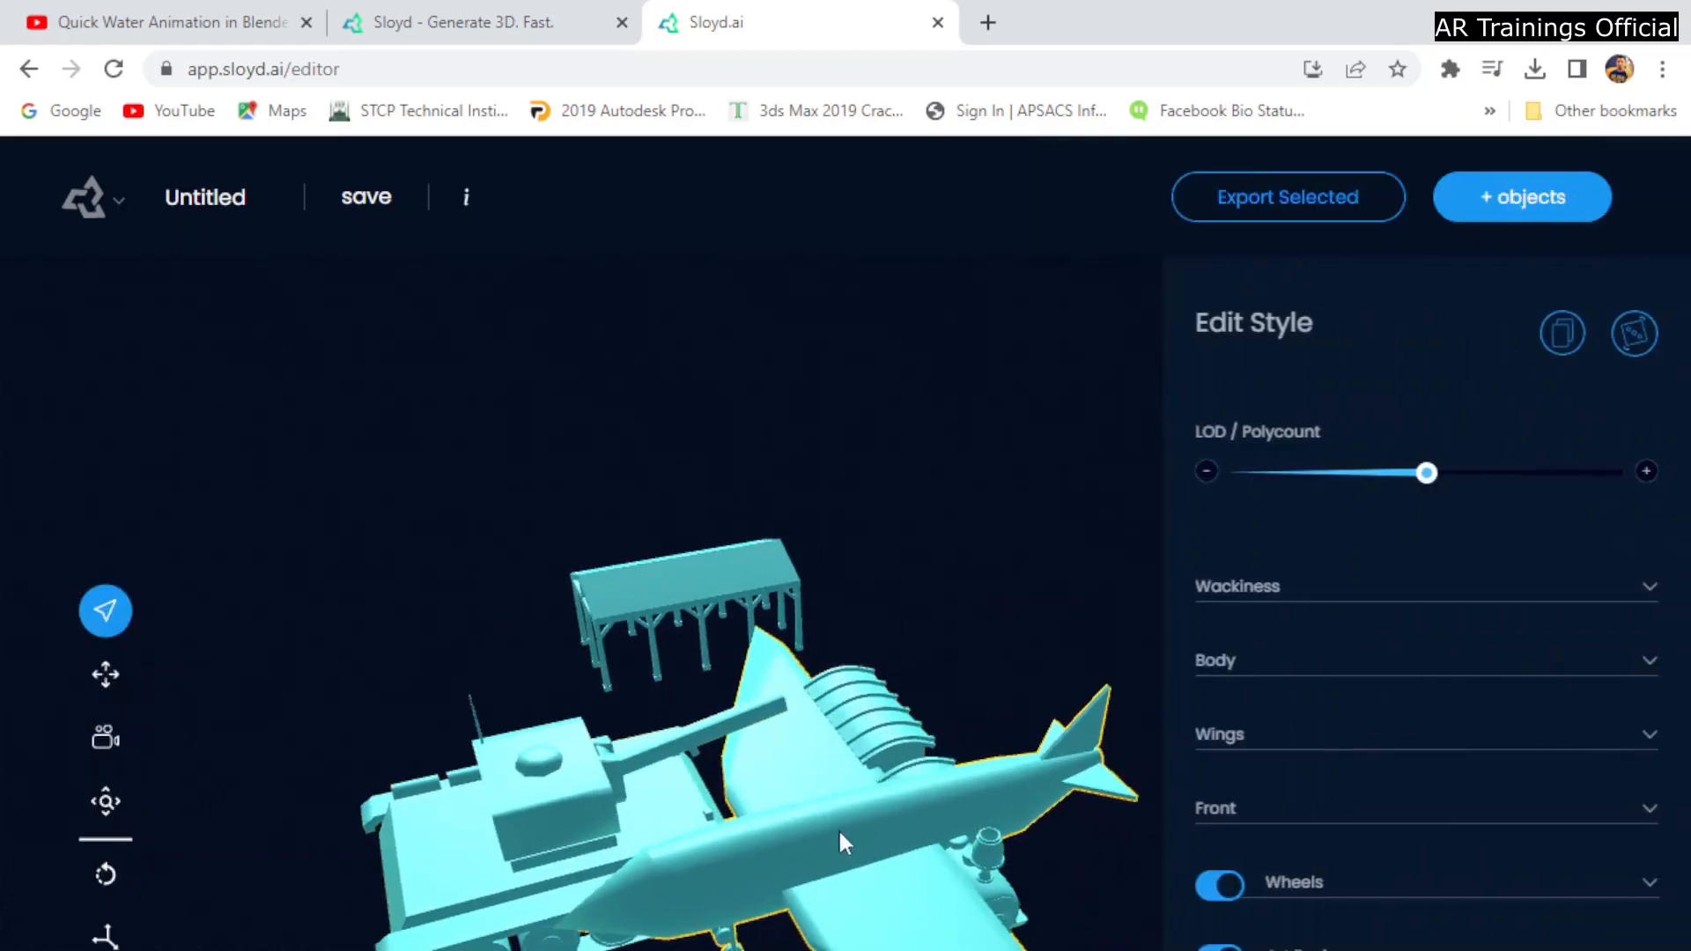
pyautogui.click(527, 627)
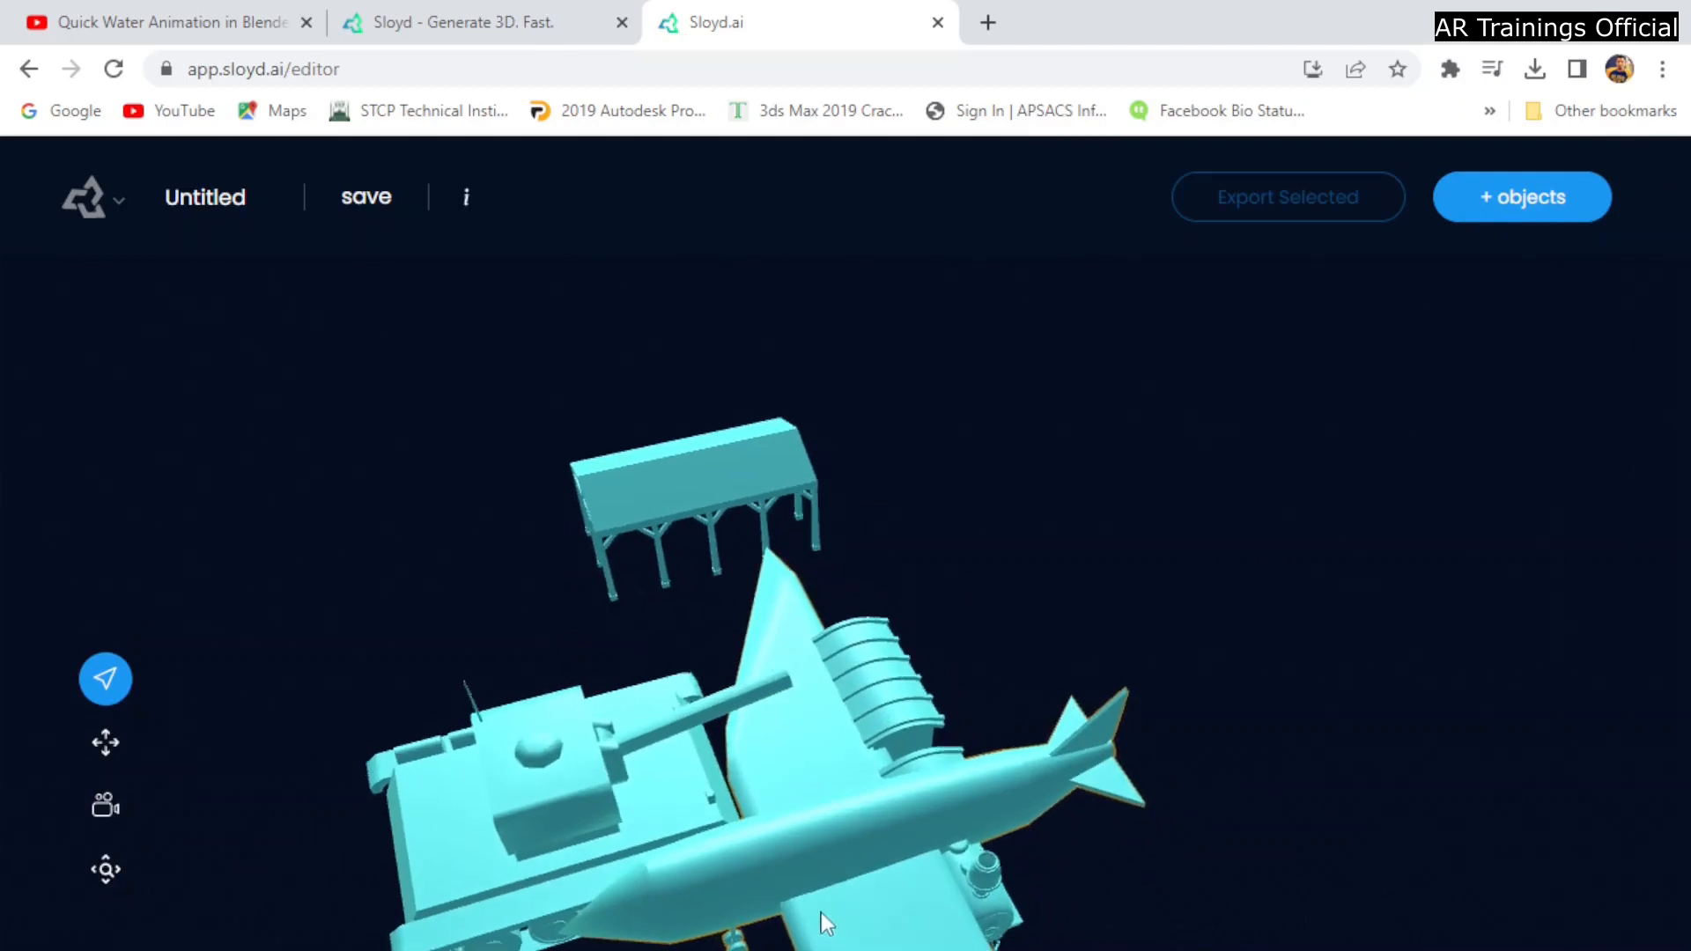
# Move the airplane clear of the tank and train, then select the train.
pyautogui.moveTo(822, 847); pyautogui.dragTo(1142, 520)
pyautogui.moveTo(1182, 937)
pyautogui.mouseDown()
pyautogui.moveTo(1149, 842)
pyautogui.moveTo(1159, 797)
pyautogui.moveTo(1200, 950)
pyautogui.moveTo(1140, 899)
pyautogui.moveTo(1013, 885)
pyautogui.moveTo(1152, 941)
pyautogui.mouseUp()
pyautogui.scroll(-5, 793, 705)
pyautogui.click(911, 823)
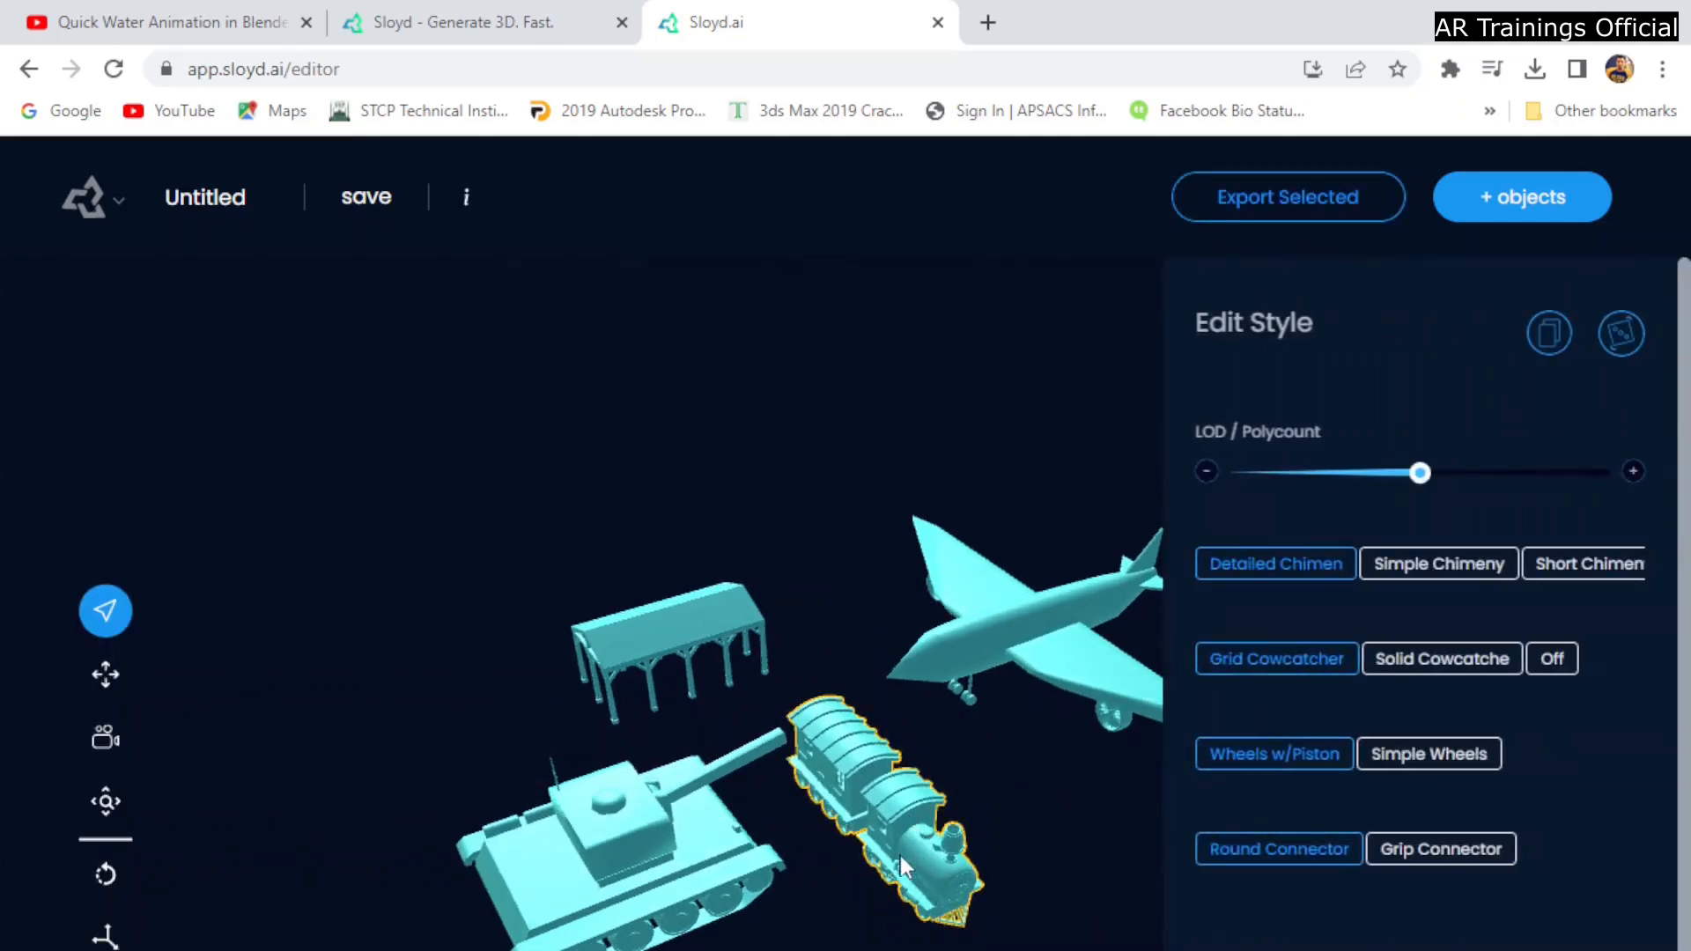
pyautogui.moveTo(842, 863); pyautogui.dragTo(922, 916)
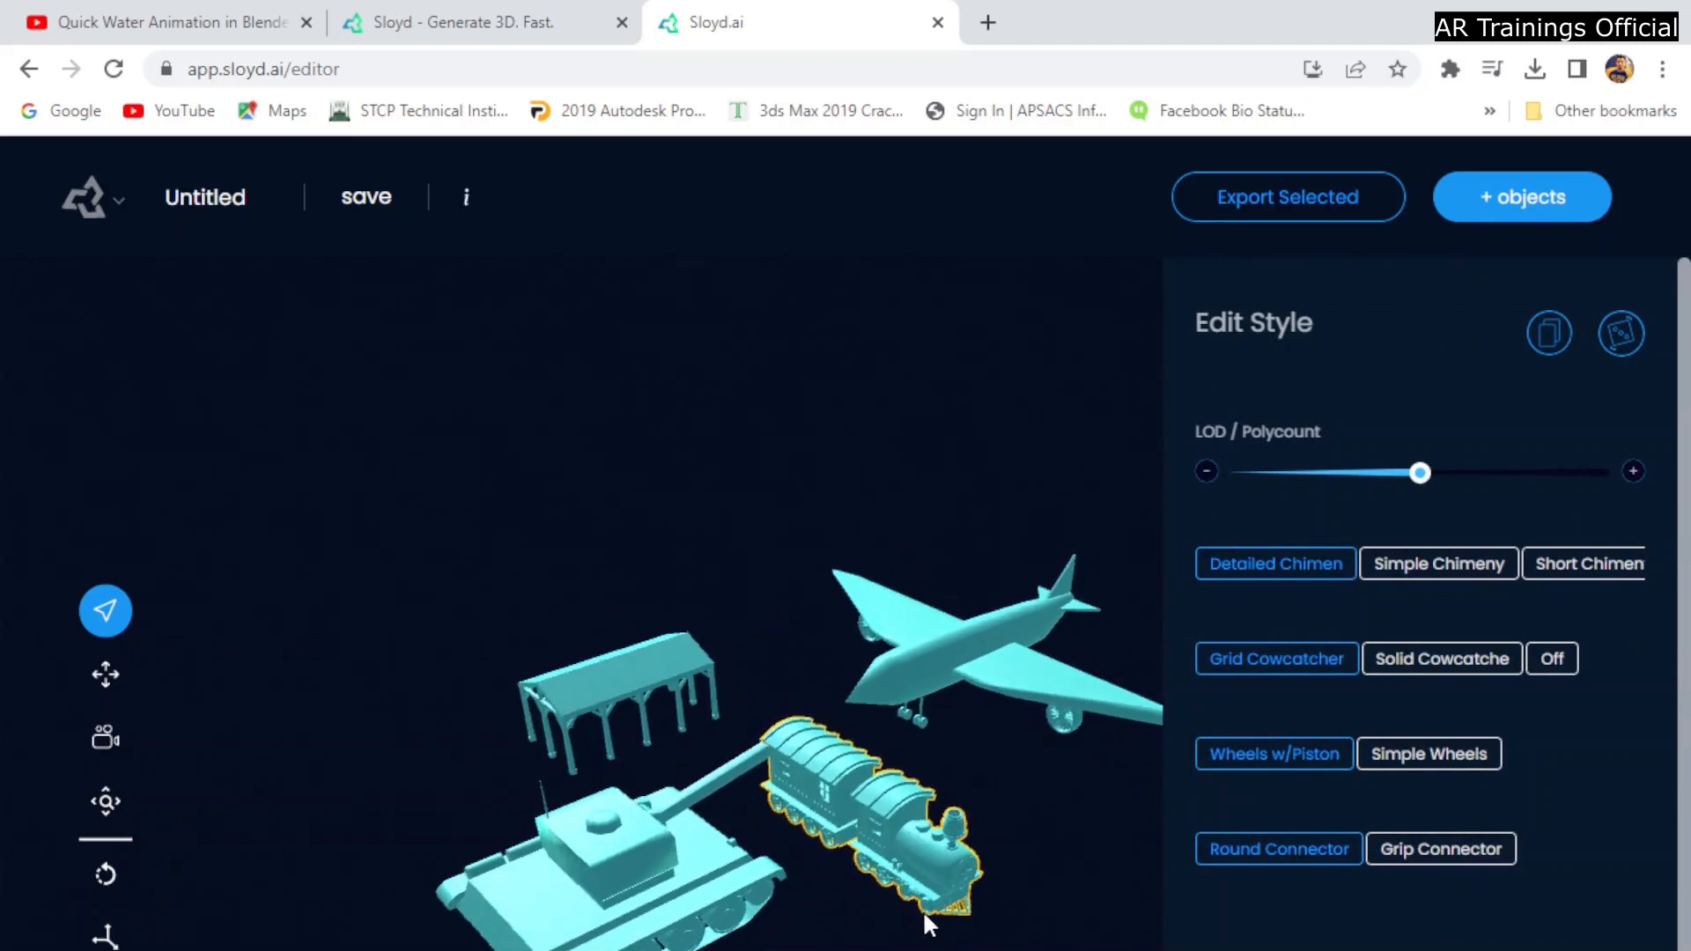
# Delete the tank, the roofed open shelter and the airplane, keeping only the locomotive train in the scene.
pyautogui.click(715, 875)
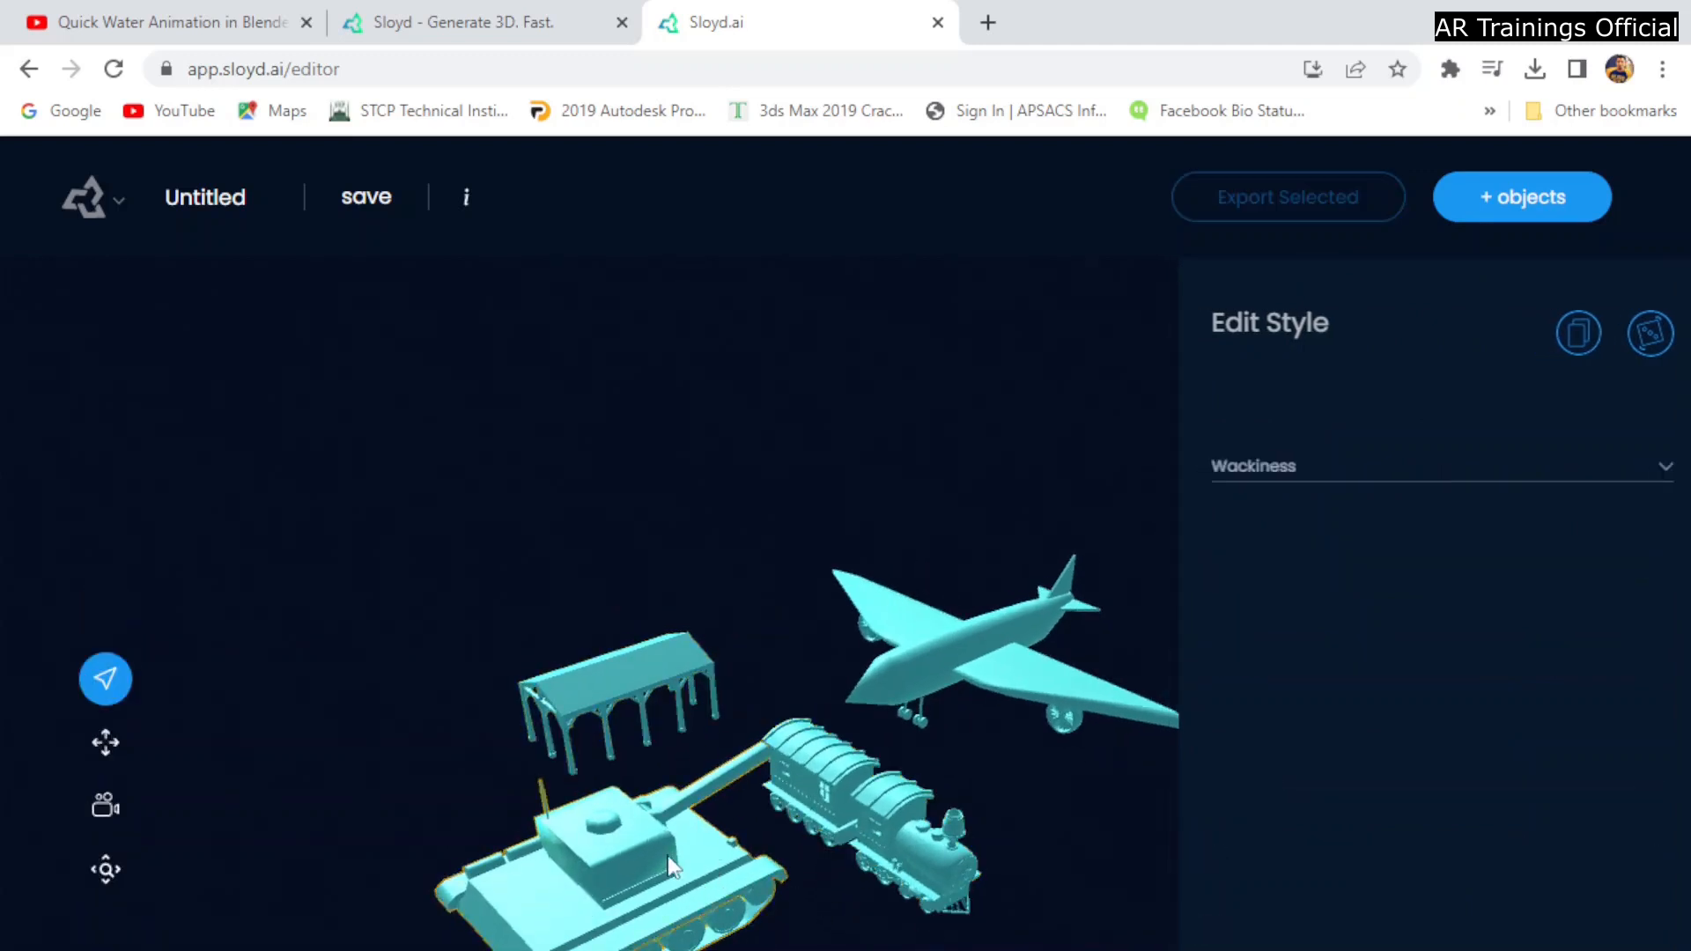
pyautogui.press('Delete')
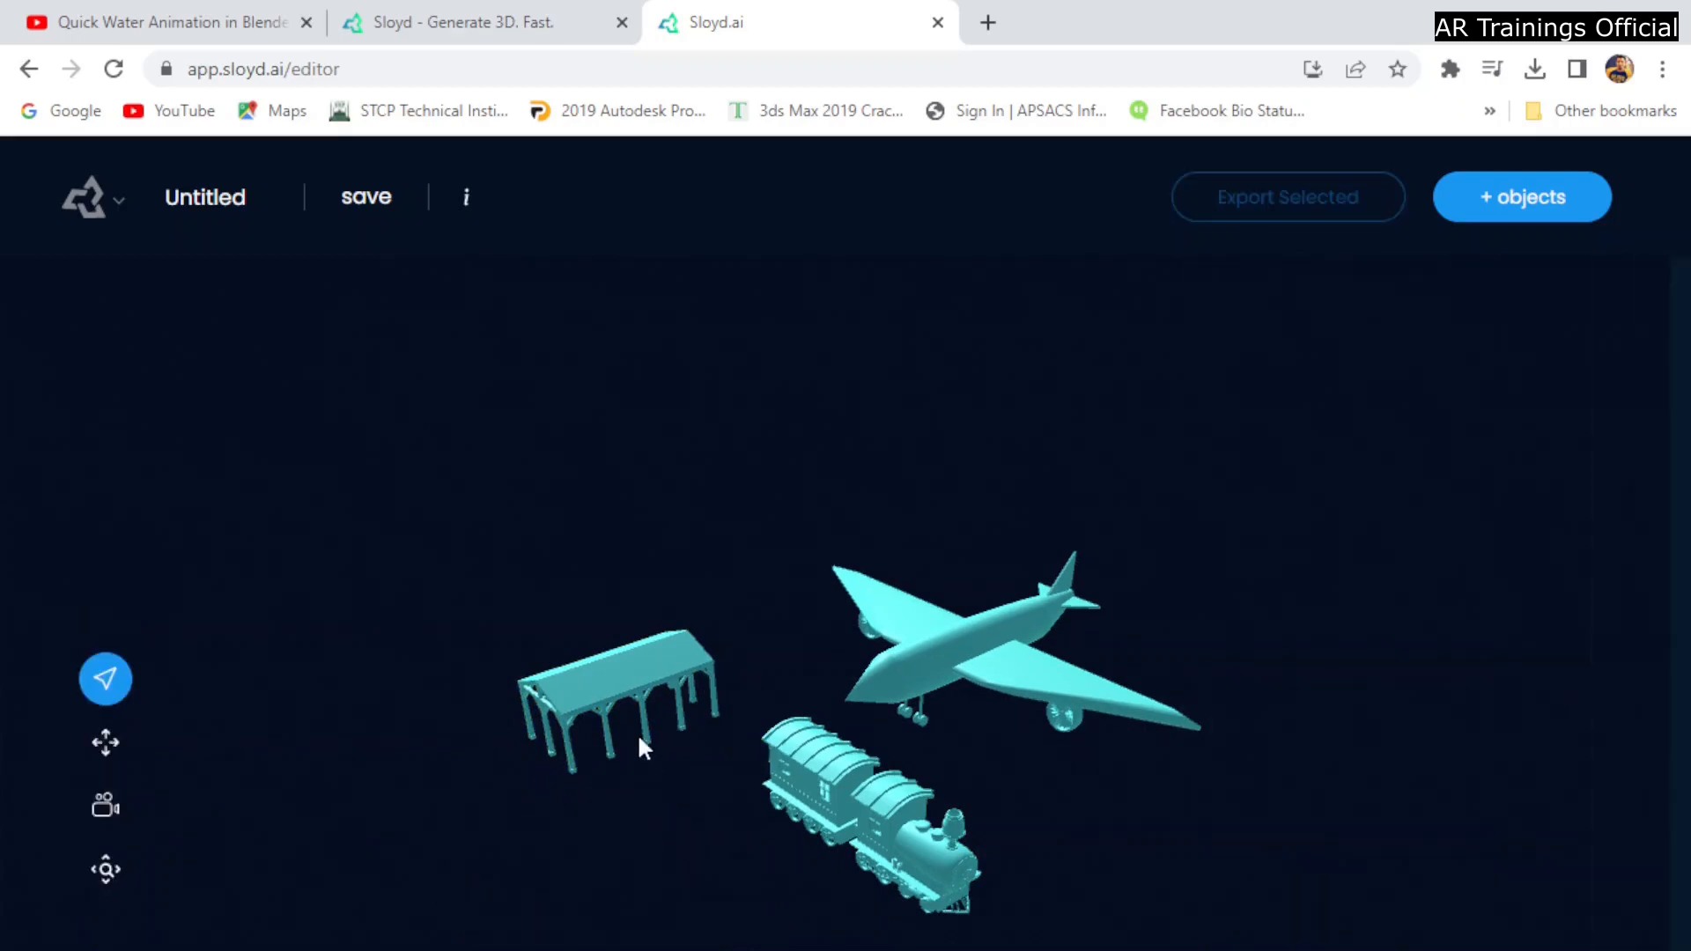
pyautogui.click(621, 674)
pyautogui.press('Delete')
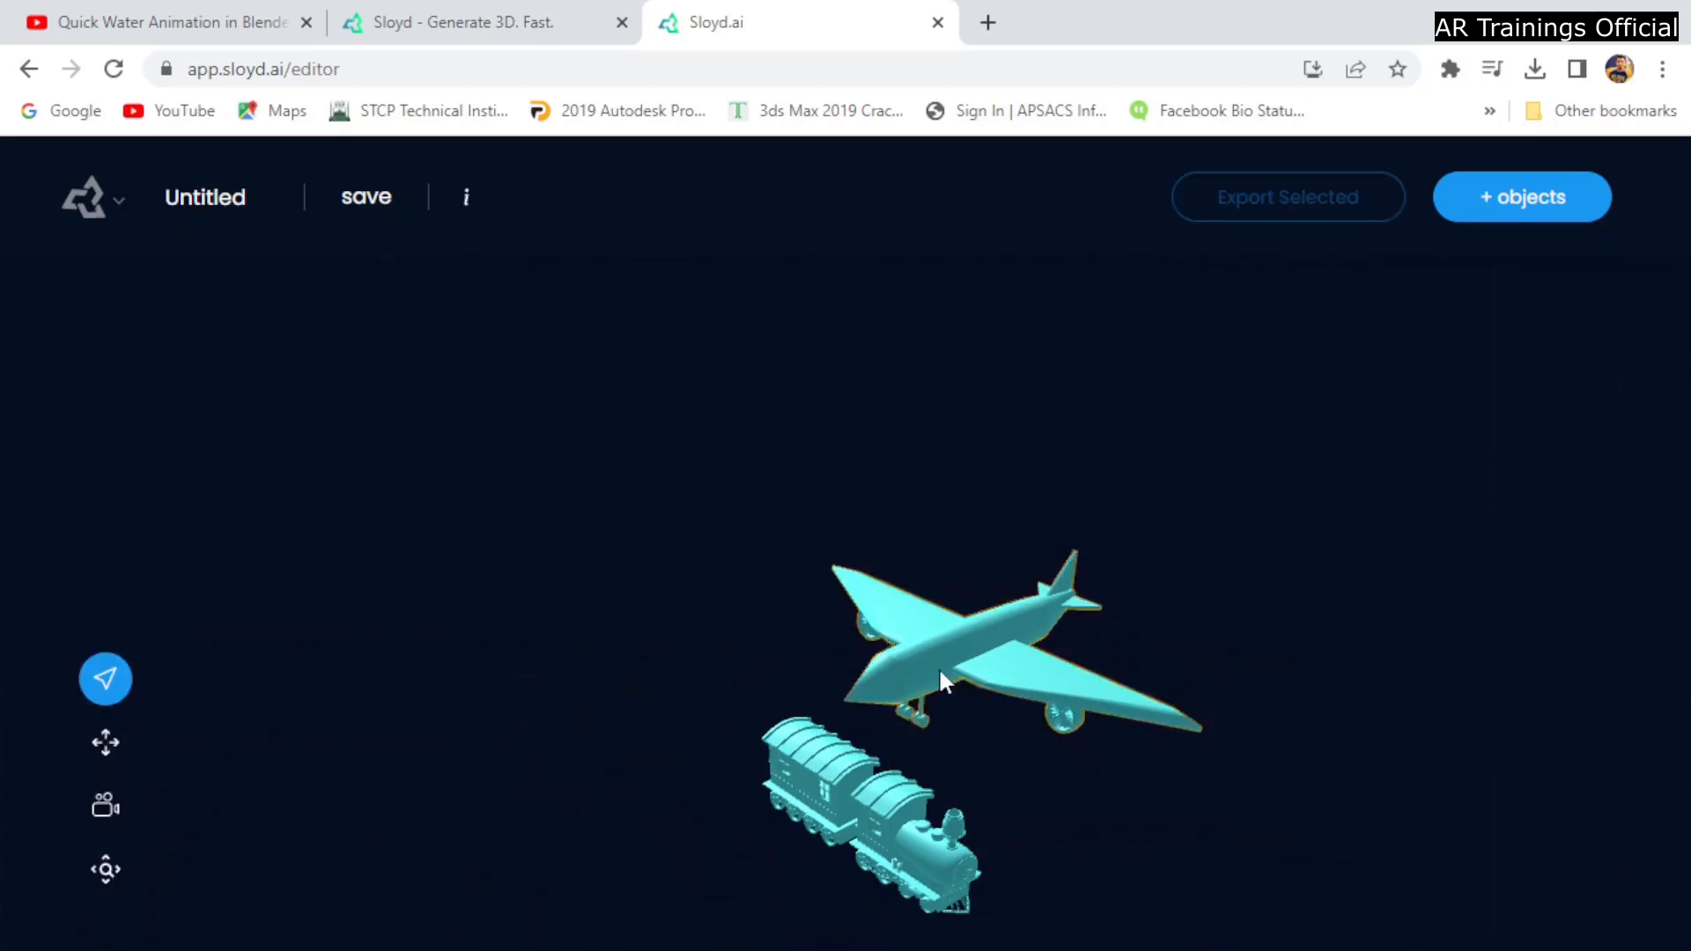
pyautogui.click(939, 668)
pyautogui.press('Delete')
# Select the locomotive train and open the browser's downloads.
pyautogui.click(792, 782)
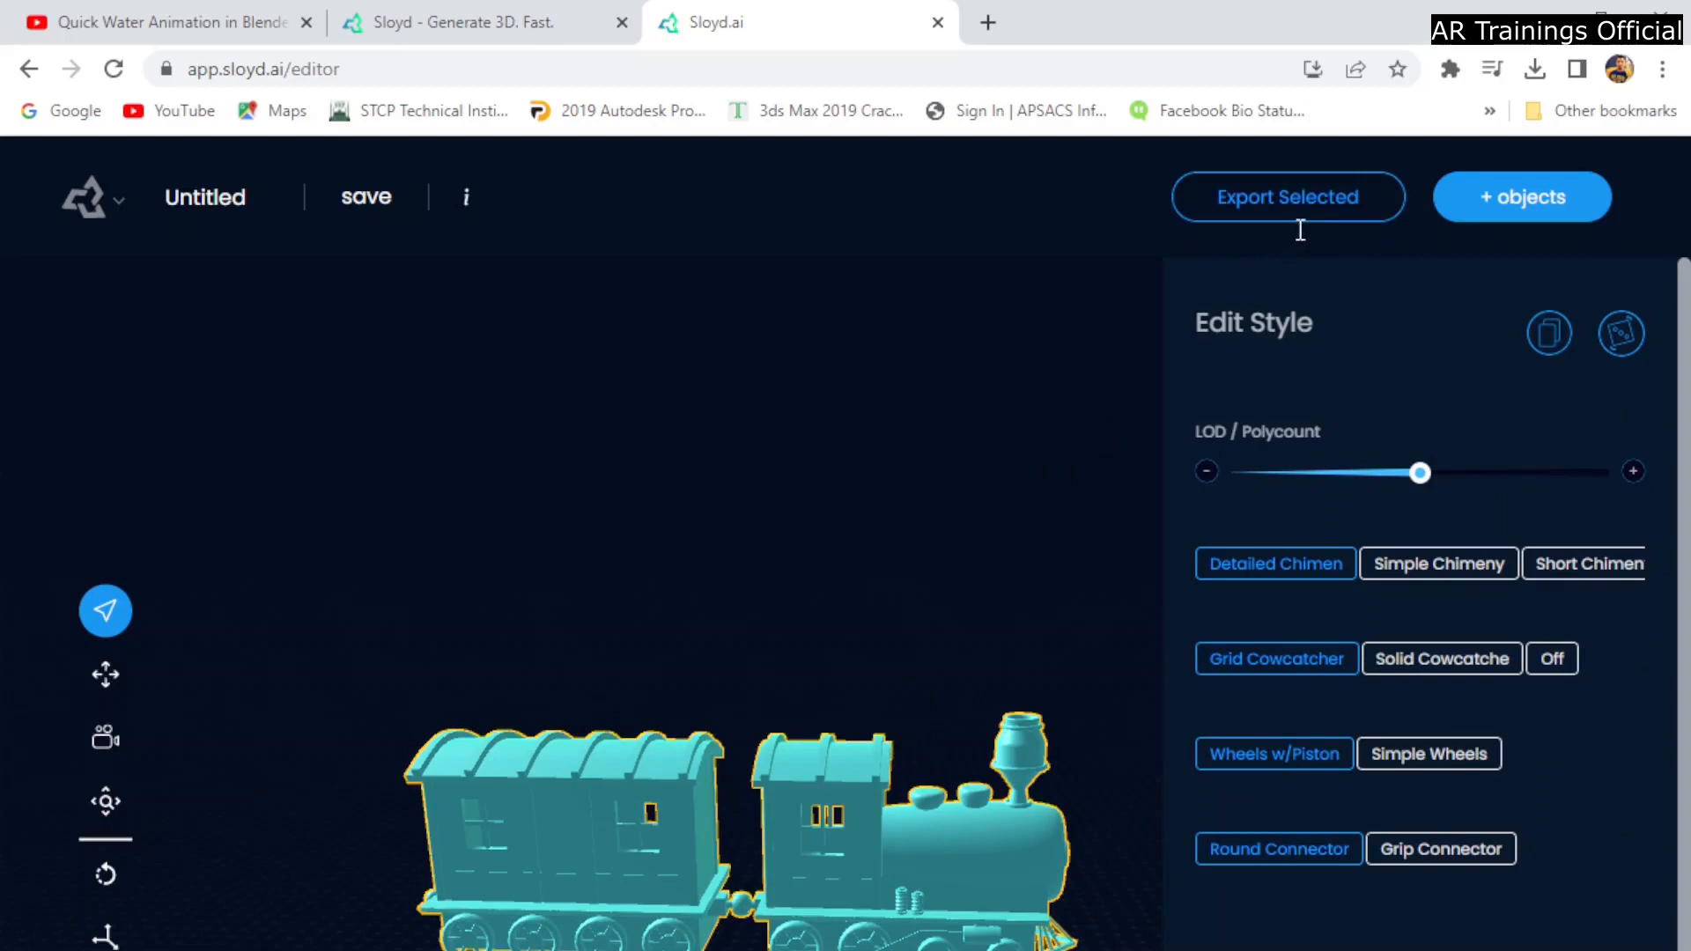
pyautogui.click(1536, 74)
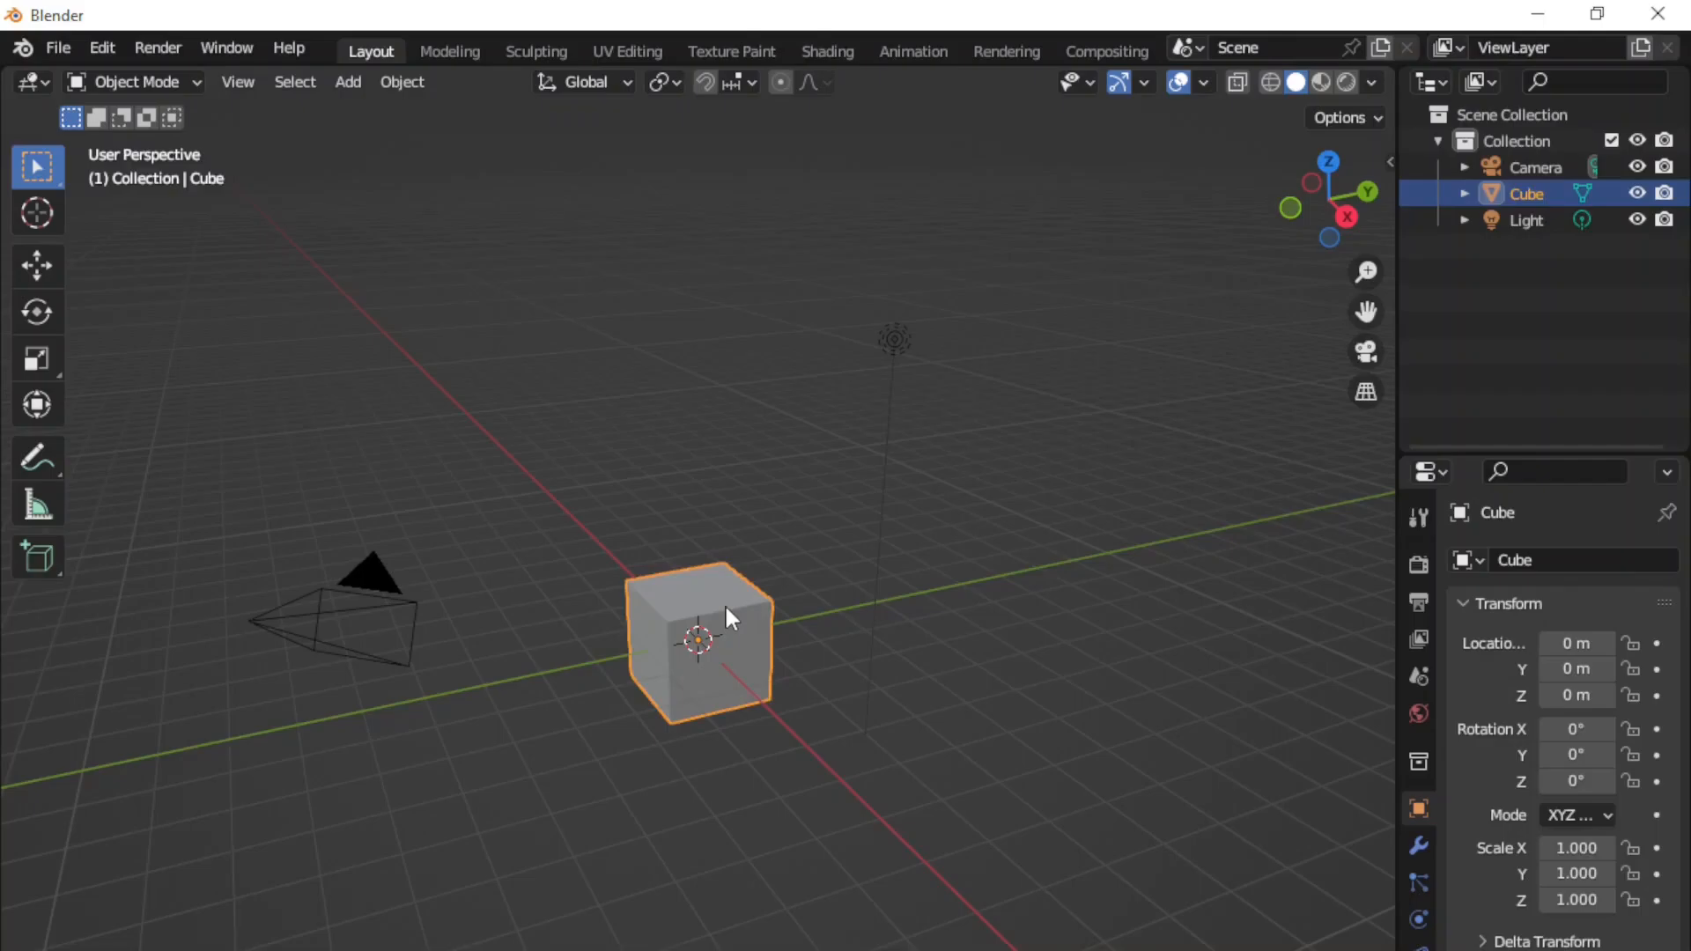
# In Blender, delete the default cube and import the train's Wavefront OBJ file from the Downloads folder.
pyautogui.press('Delete')
pyautogui.click(62, 49)
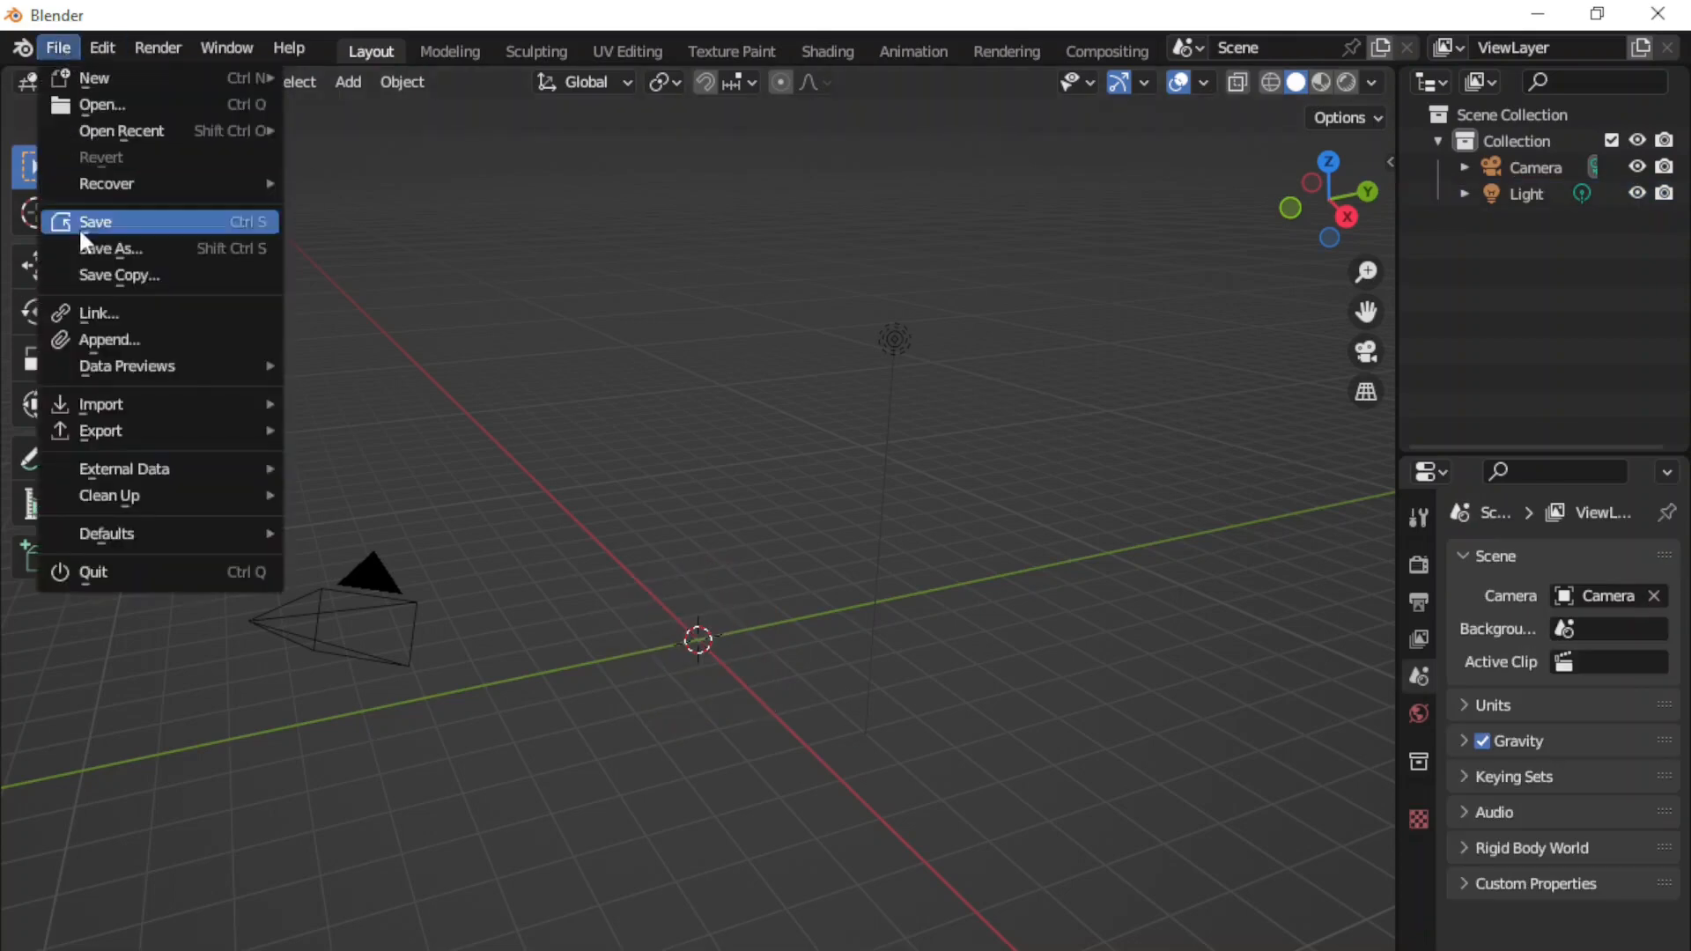
pyautogui.moveTo(162, 407)
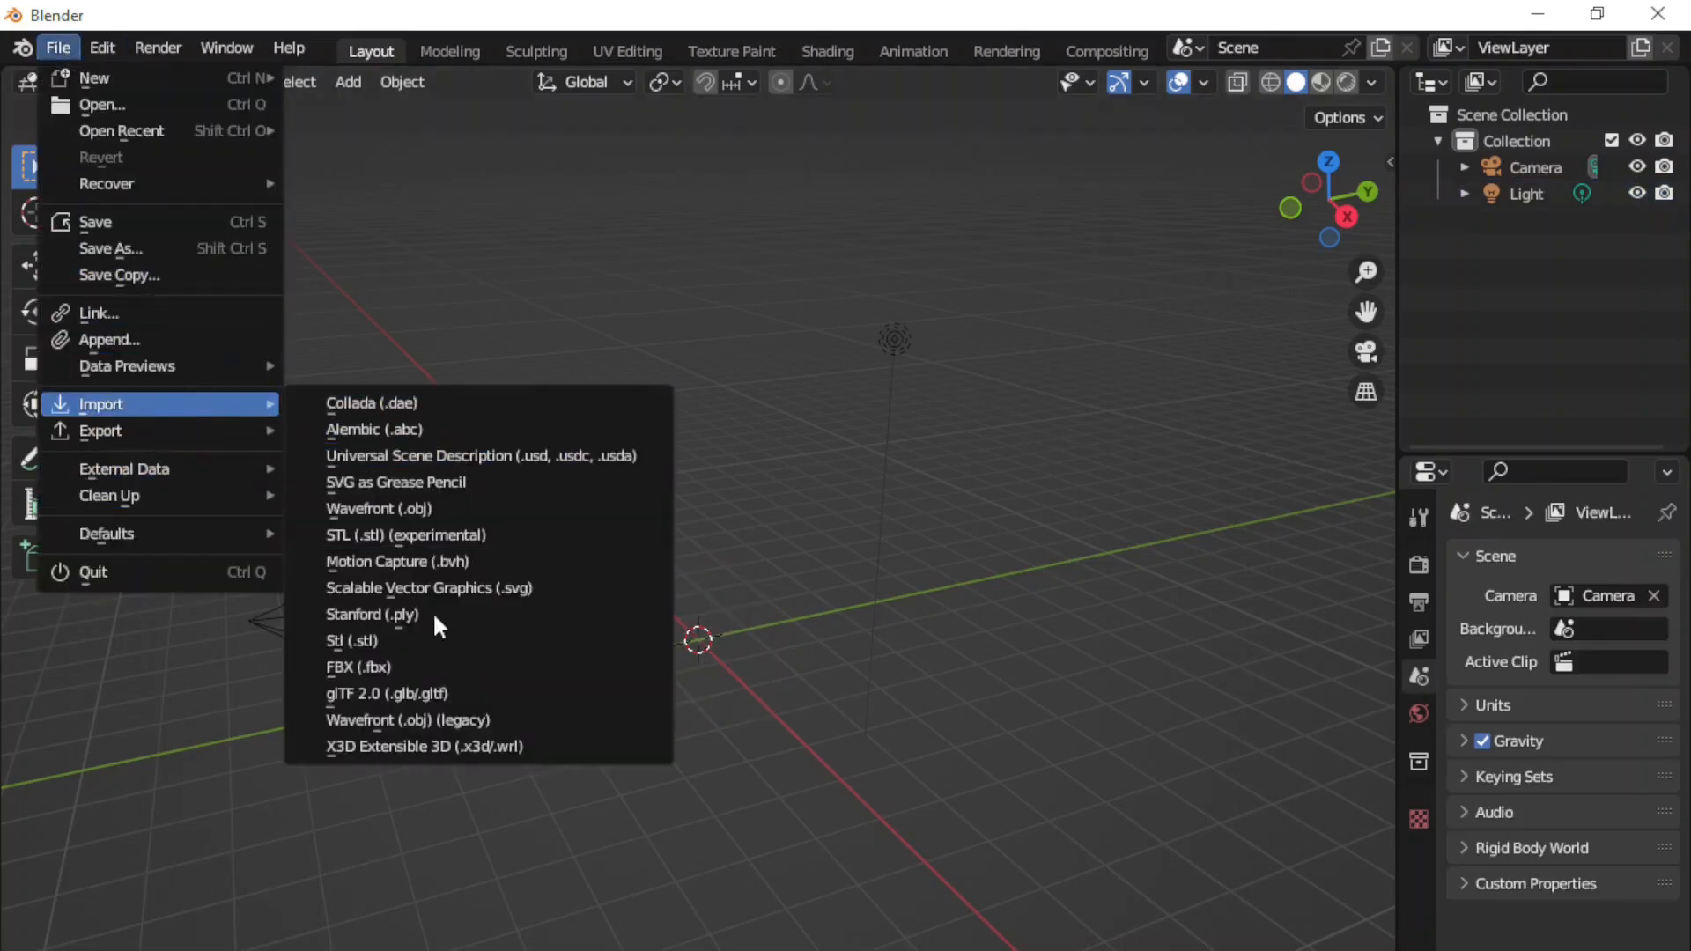
pyautogui.click(425, 509)
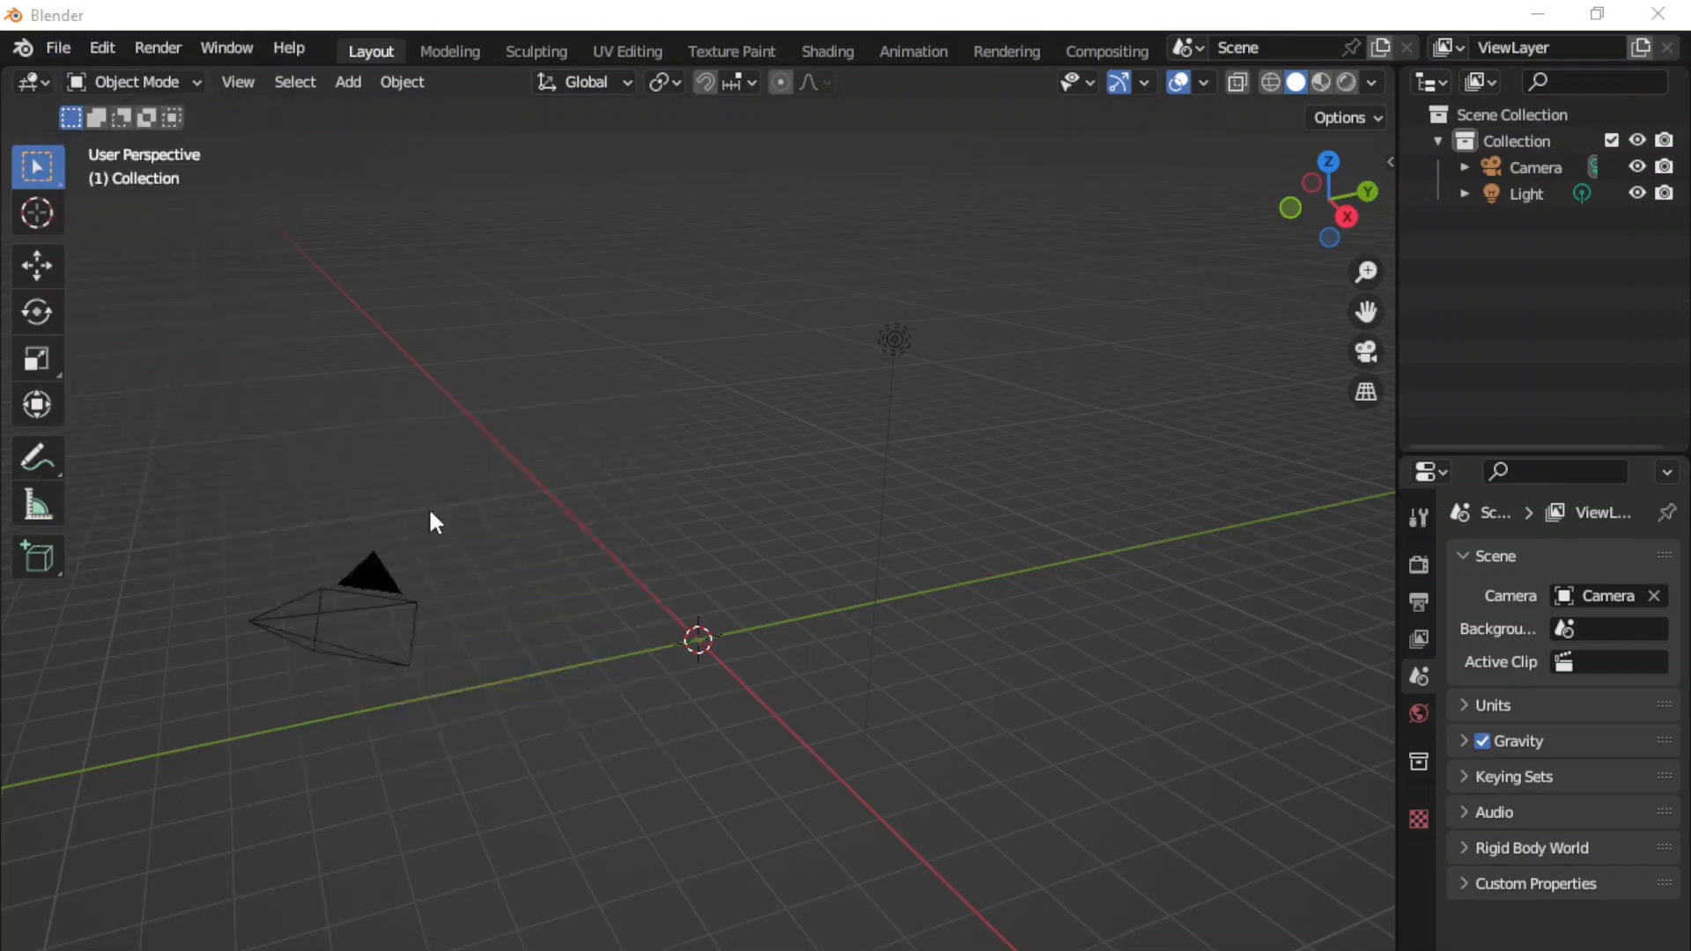
pyautogui.click(264, 585)
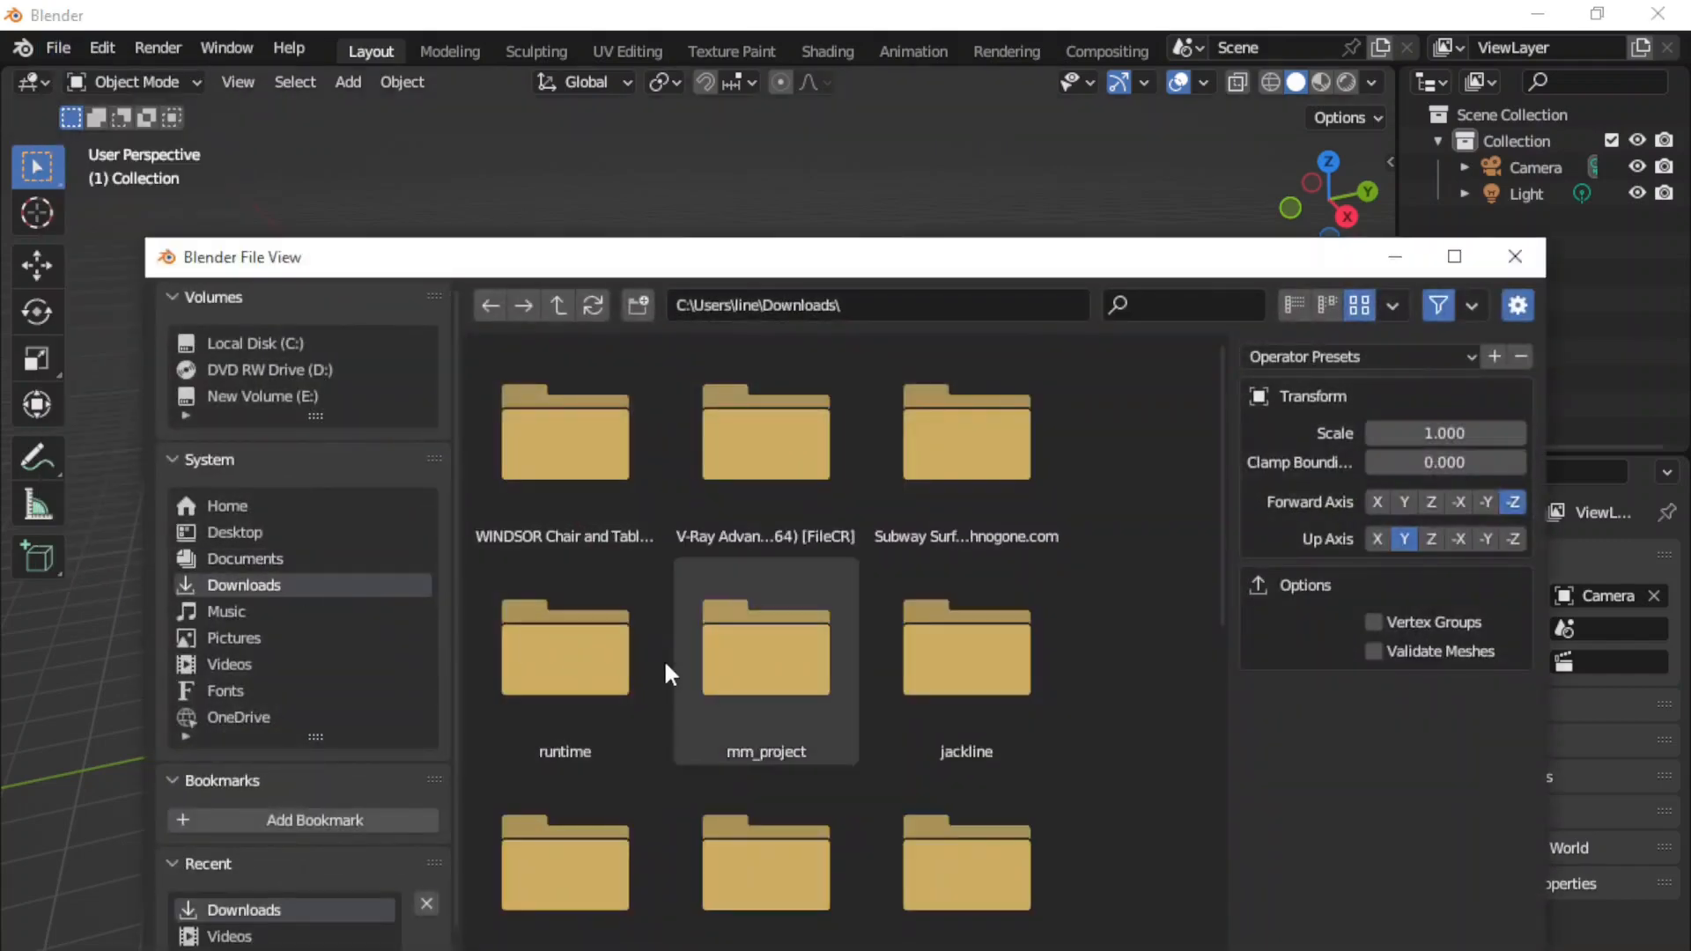
pyautogui.scroll(-3, 837, 687)
pyautogui.scroll(-10, 837, 686)
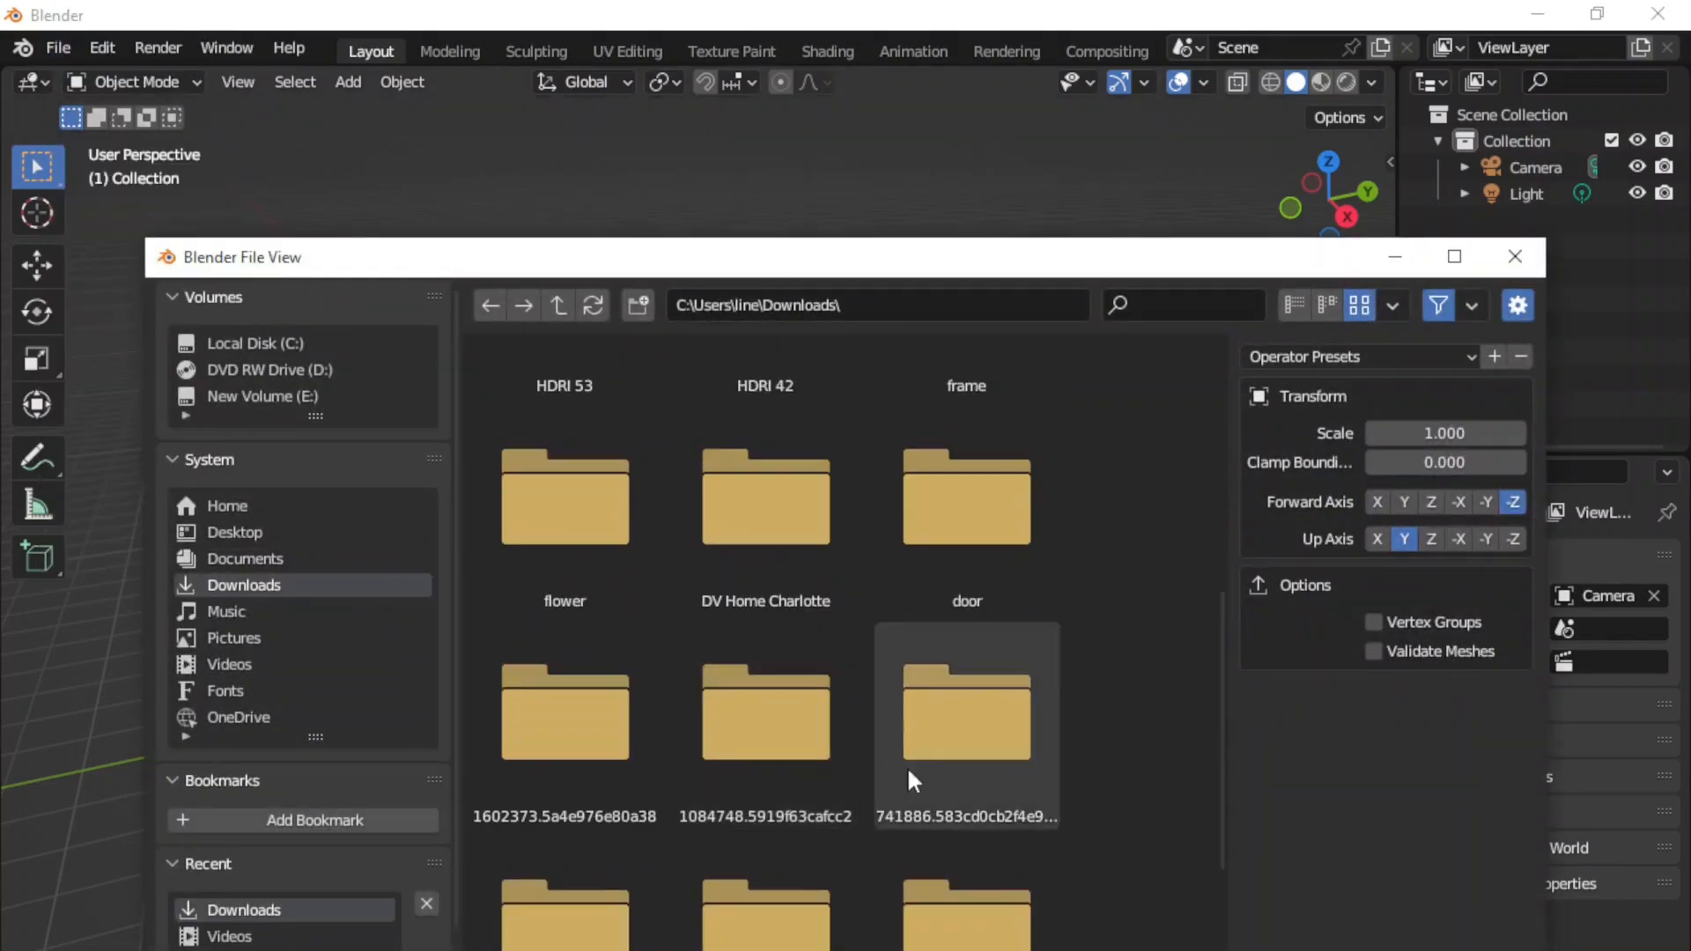
pyautogui.doubleClick(775, 871)
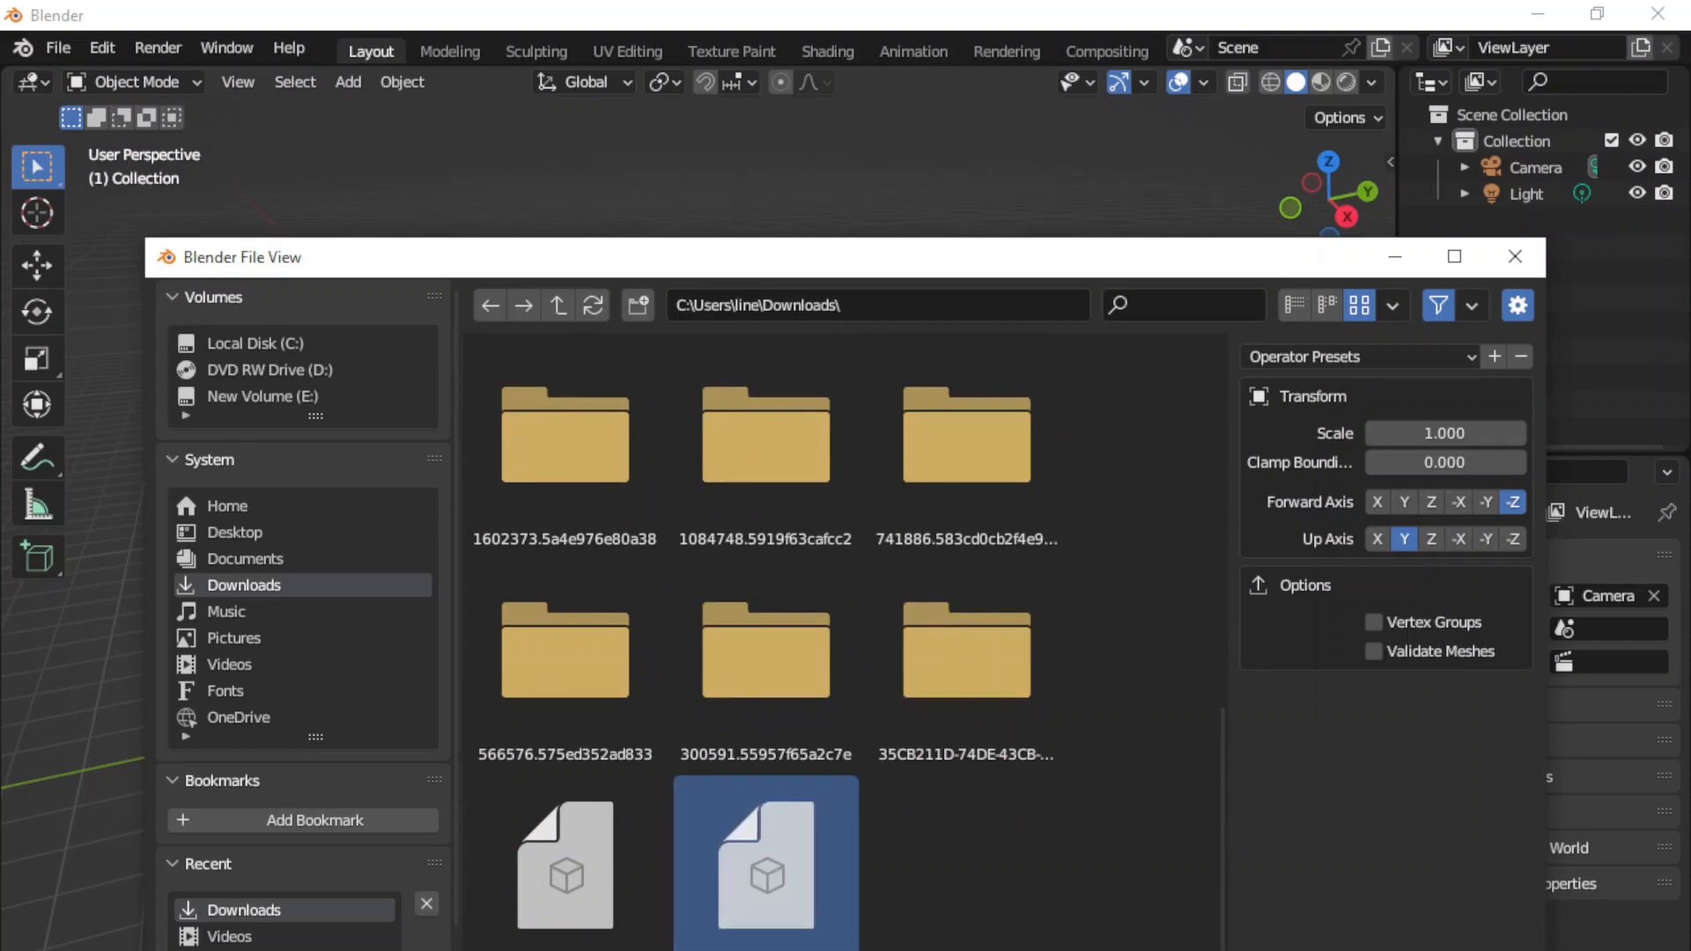
# Examine the imported locomotive train up close and from both sides.
pyautogui.scroll(6, 878, 666)
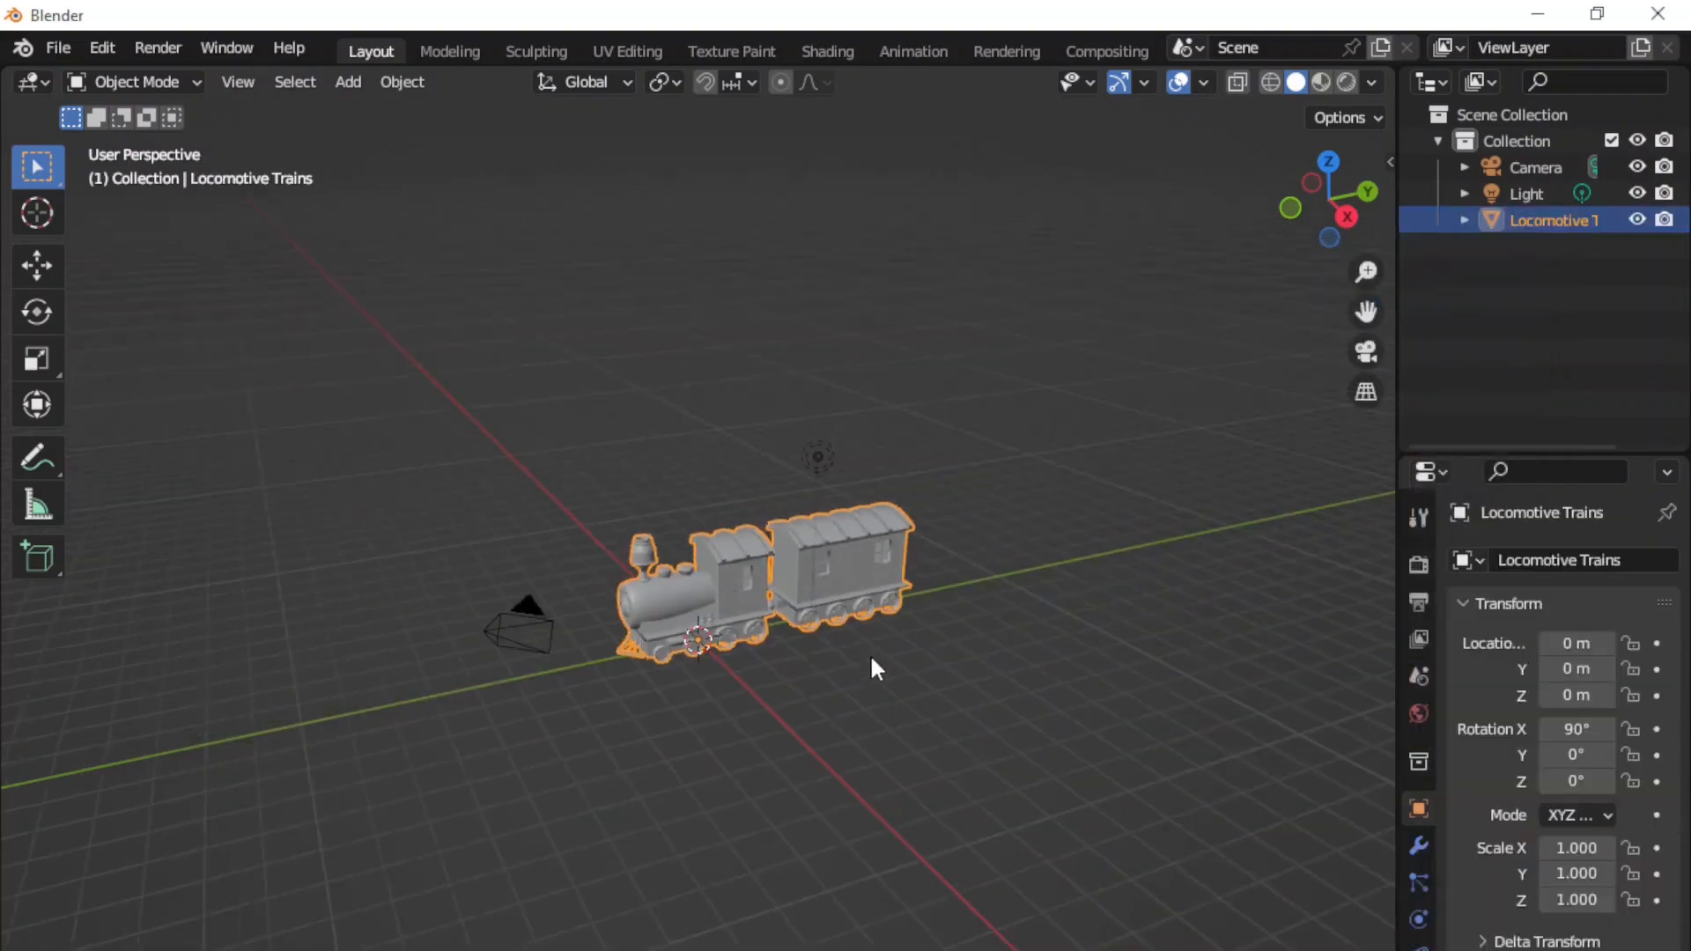
pyautogui.moveTo(926, 763); pyautogui.dragTo(194, 732, button='middle')
pyautogui.moveTo(574, 848); pyautogui.dragTo(1044, 837, button='middle')
pyautogui.scroll(4, 791, 557)
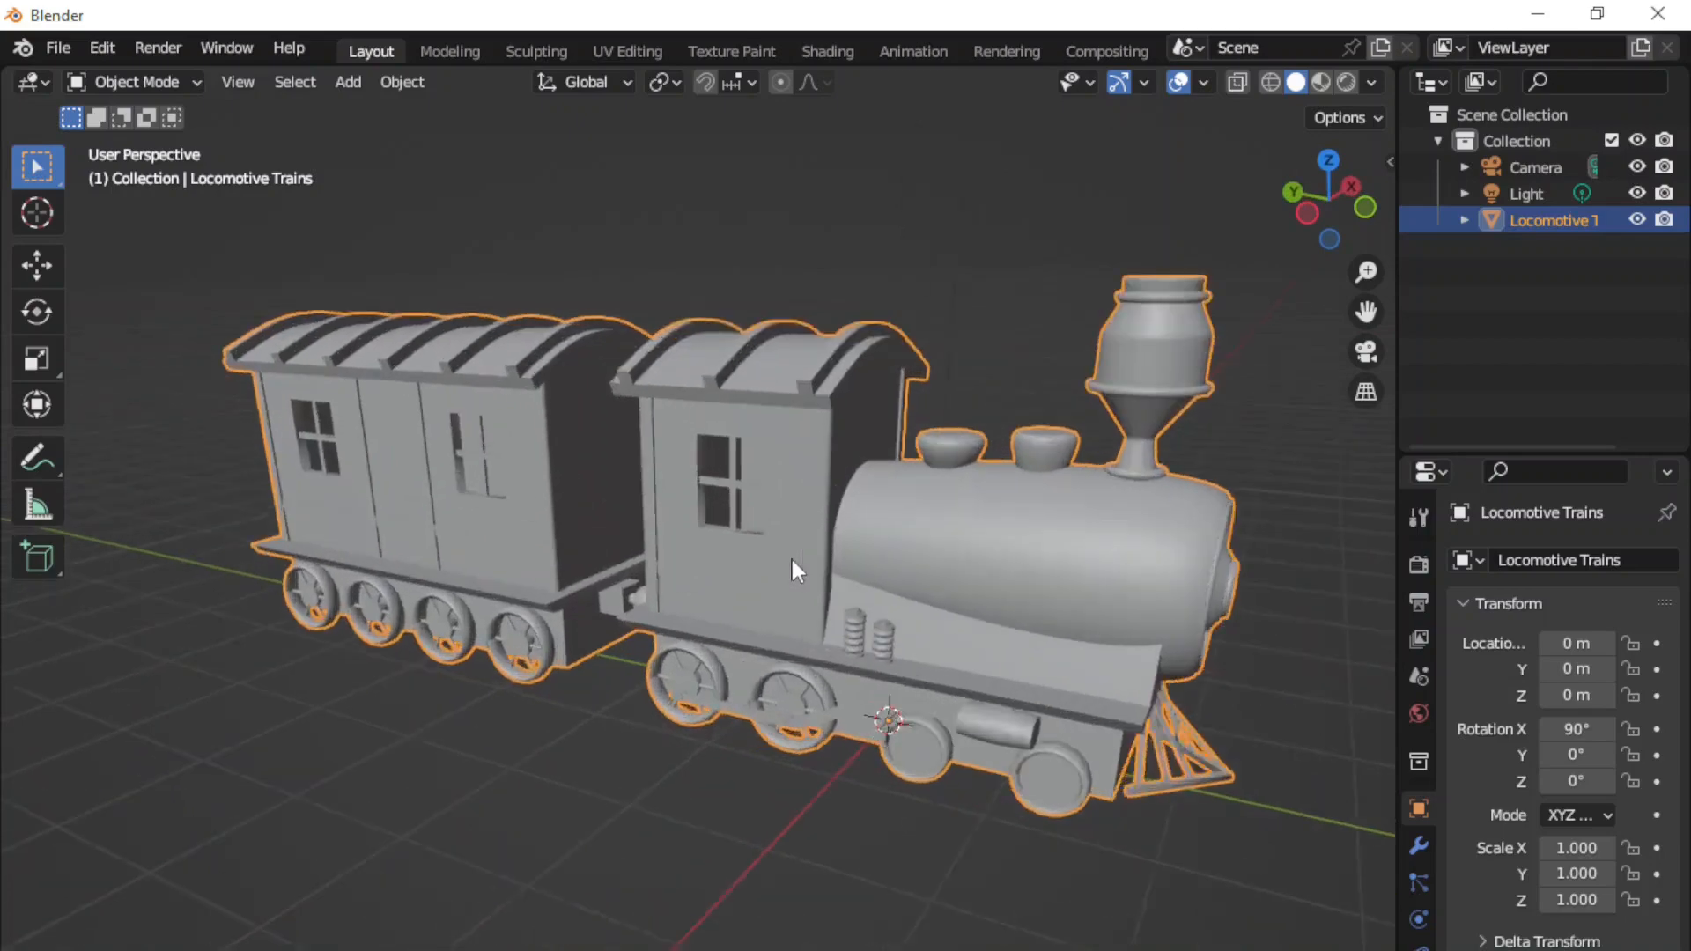
pyautogui.moveTo(1074, 752); pyautogui.dragTo(1008, 920, button='middle')
pyautogui.scroll(-2, 1044, 917)
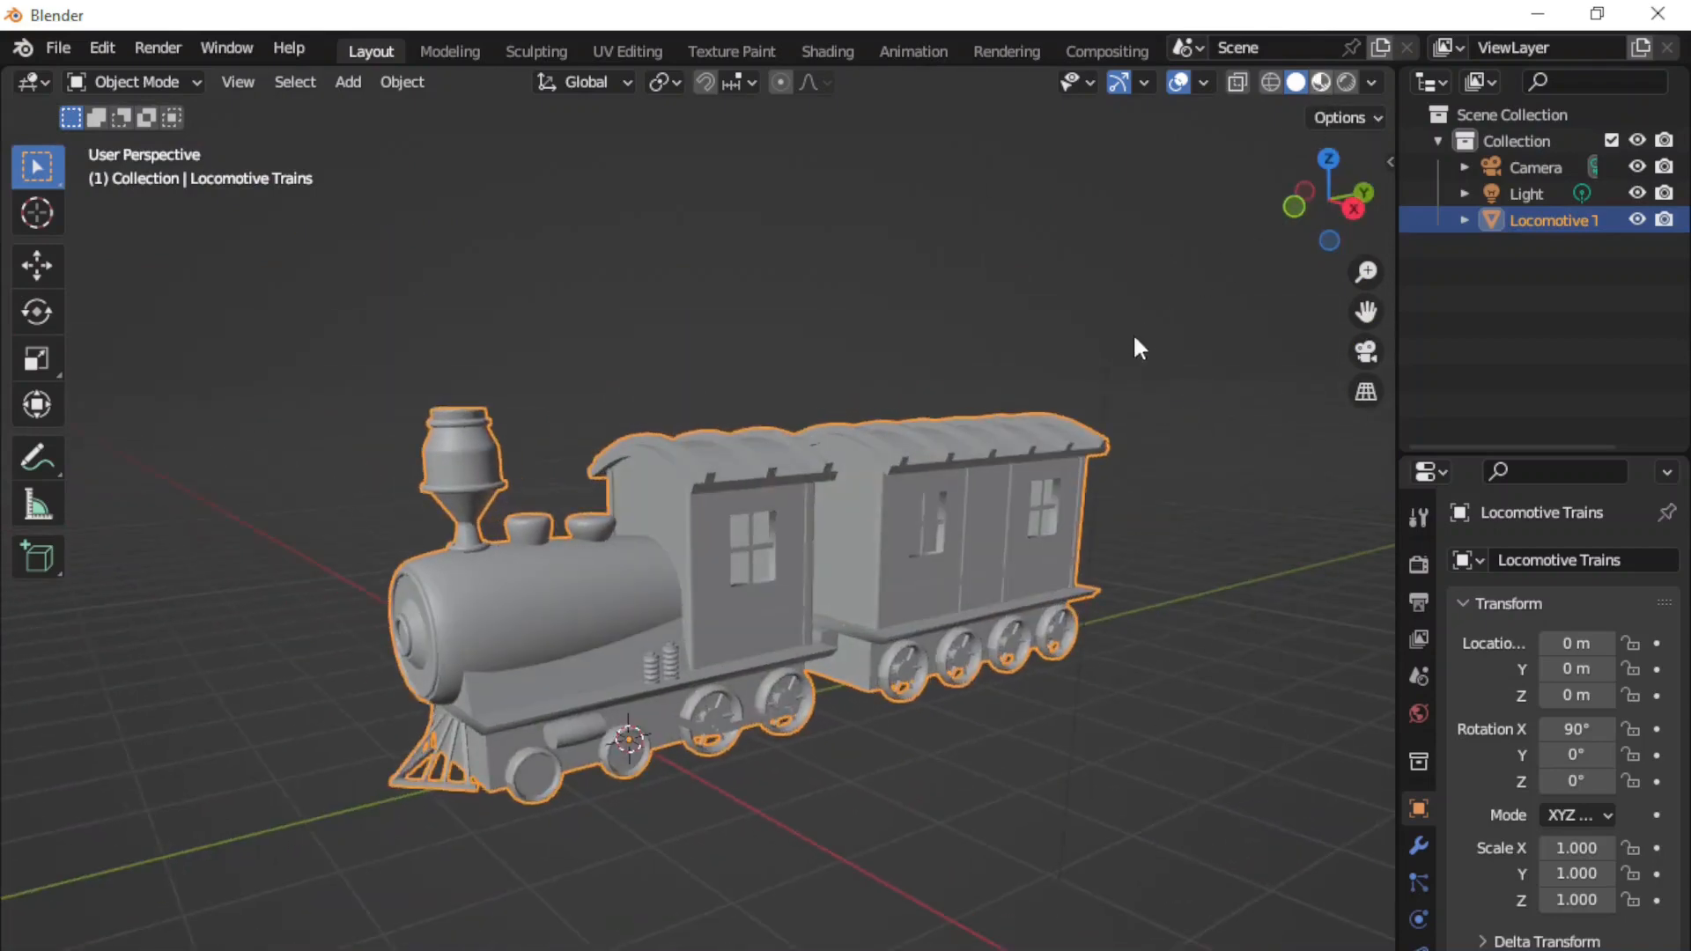
# View the train from different angles in Material Preview and Rendered viewport shading.
pyautogui.click(1321, 82)
pyautogui.moveTo(959, 690); pyautogui.dragTo(1264, 749, button='middle')
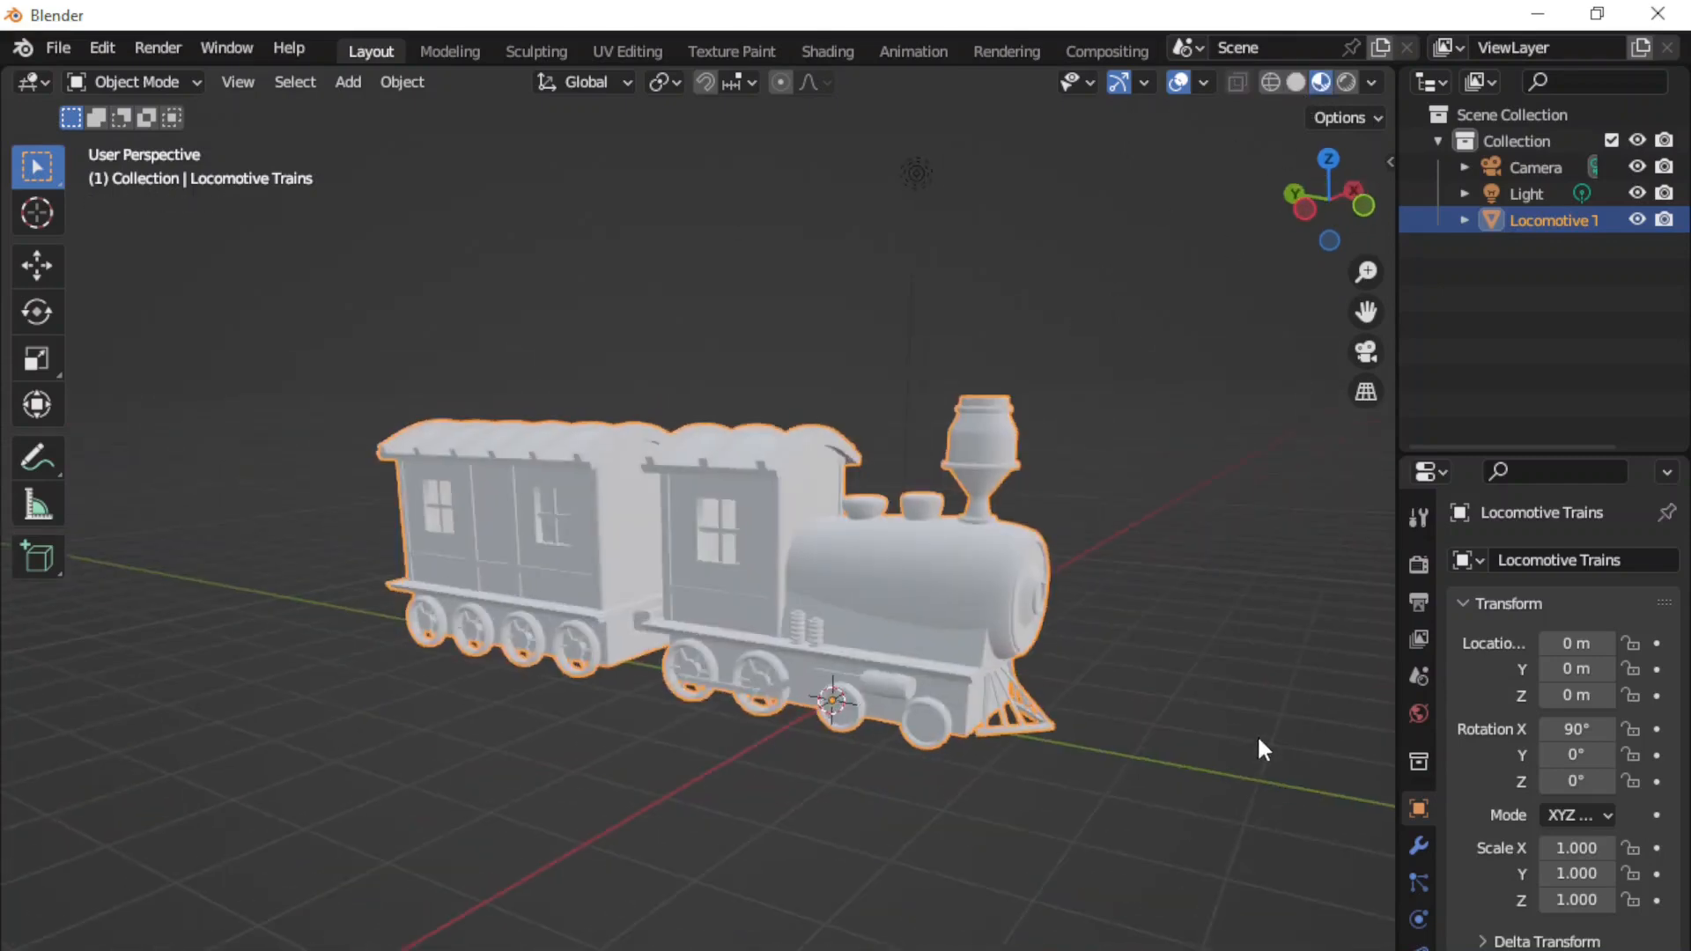
pyautogui.click(1346, 82)
pyautogui.moveTo(940, 864)
pyautogui.mouseDown(button='middle')
pyautogui.moveTo(1022, 902)
pyautogui.moveTo(1048, 894)
pyautogui.moveTo(662, 873)
pyautogui.mouseUp(button='middle')
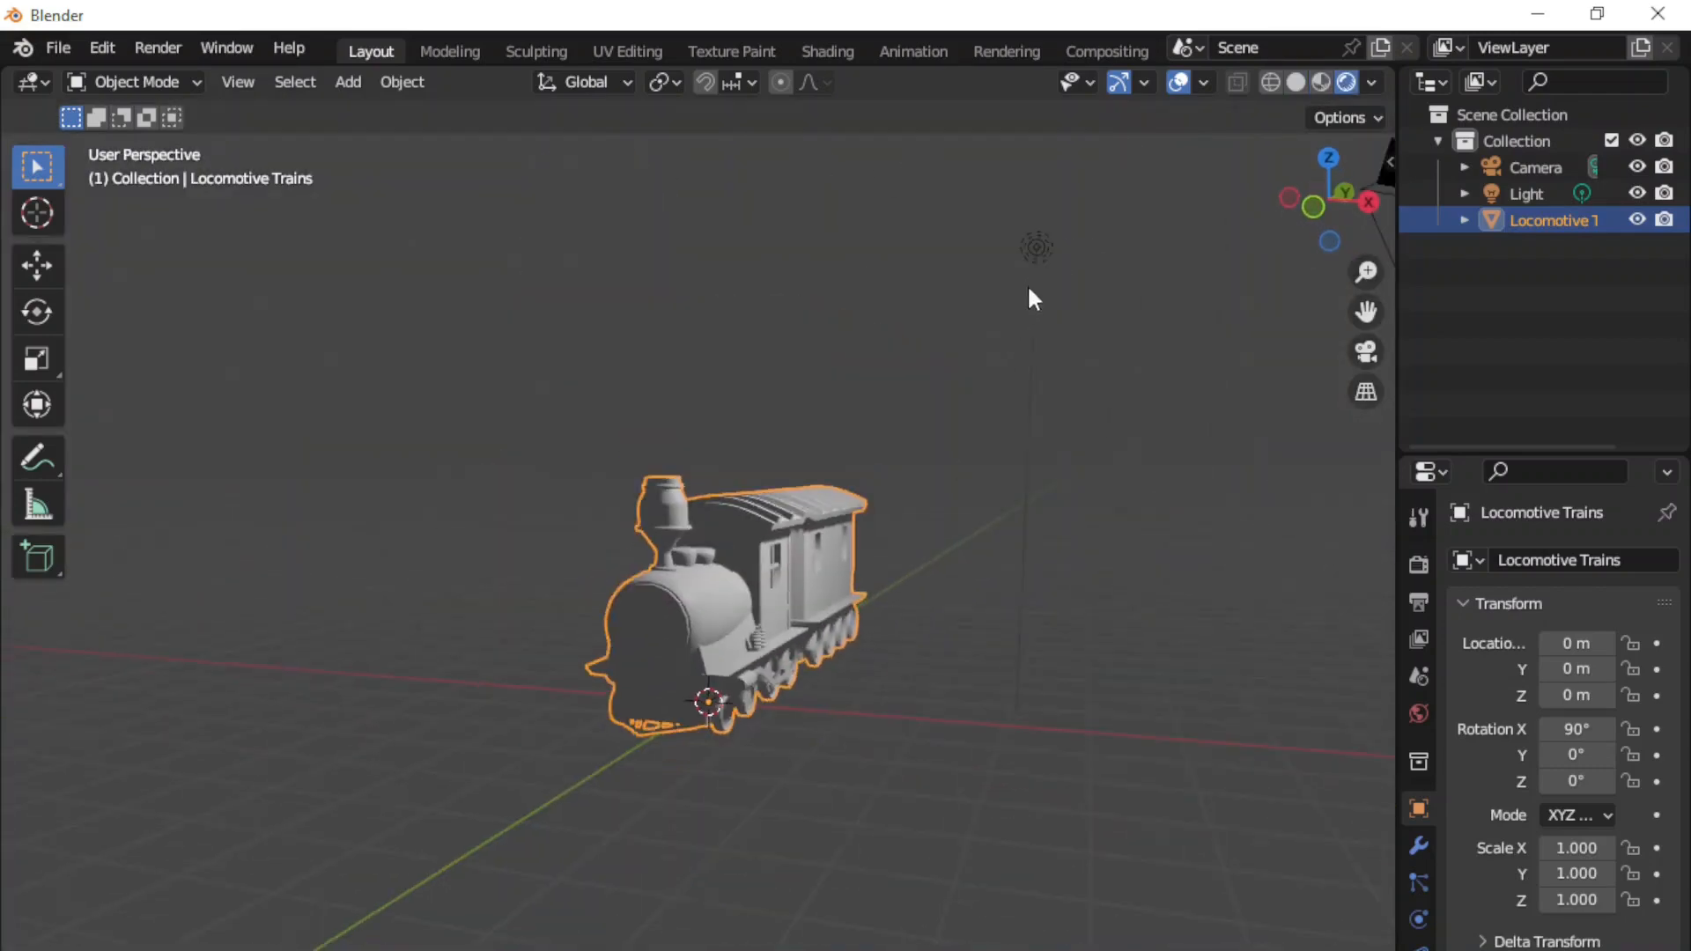
# Move the light to about X 0.6, Y -3.4 and set the viewport shading to Material Preview.
pyautogui.click(1037, 246)
pyautogui.click(37, 265)
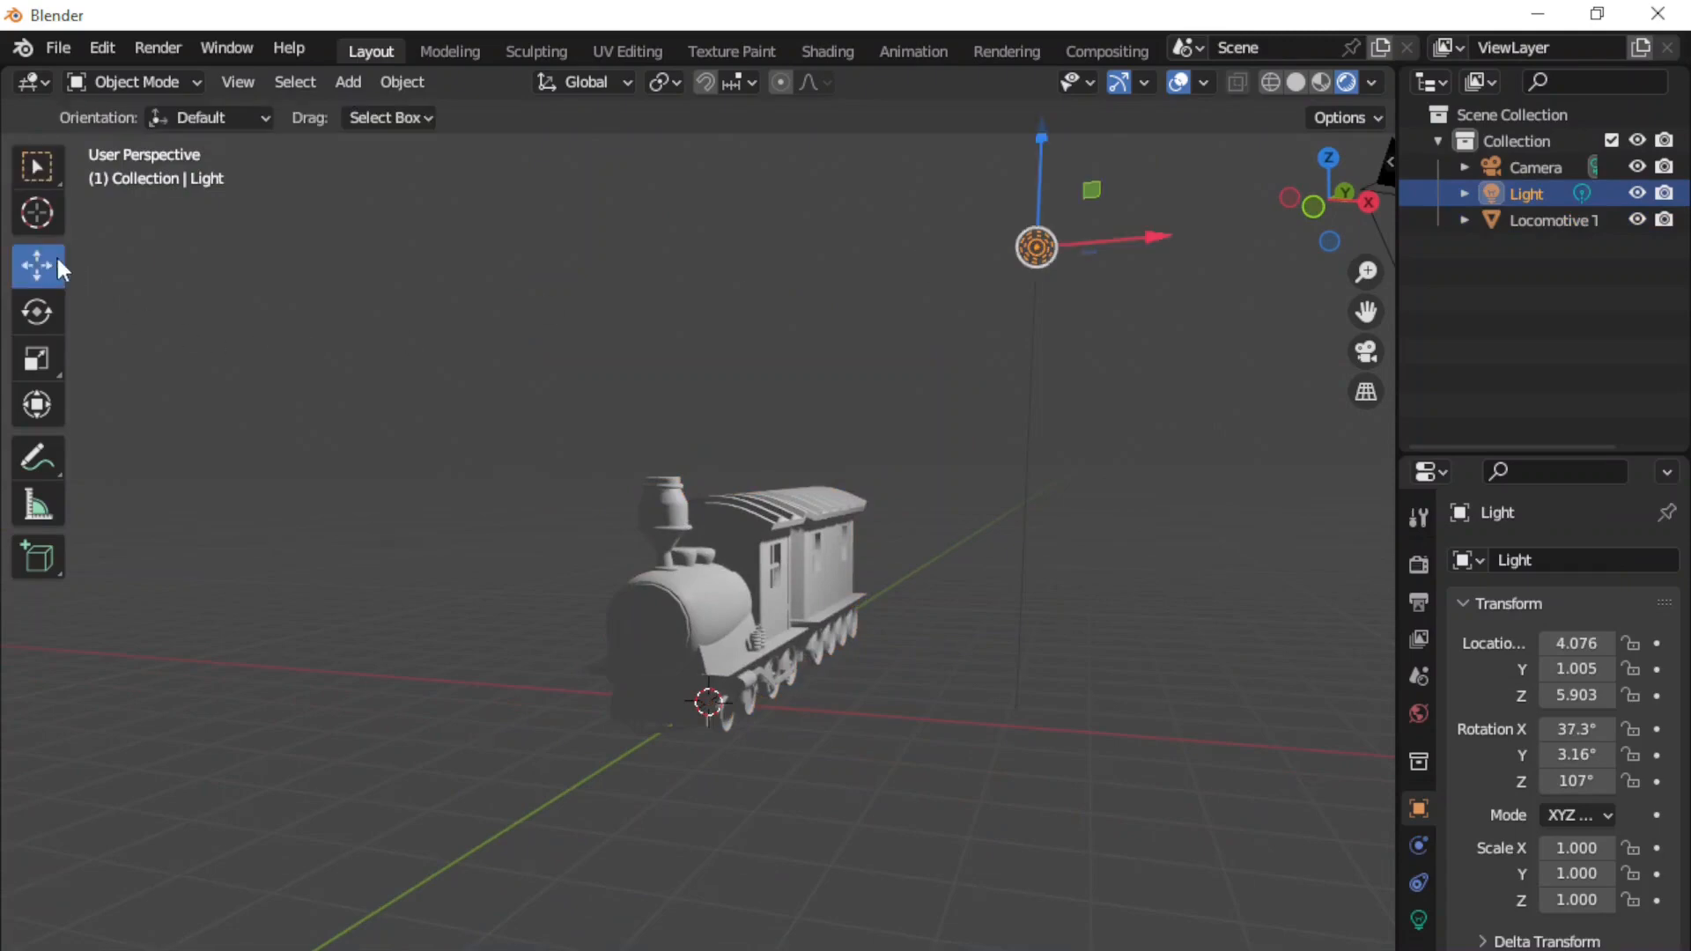
pyautogui.moveTo(1145, 246)
pyautogui.mouseDown()
pyautogui.moveTo(1027, 415)
pyautogui.moveTo(1048, 387)
pyautogui.mouseUp()
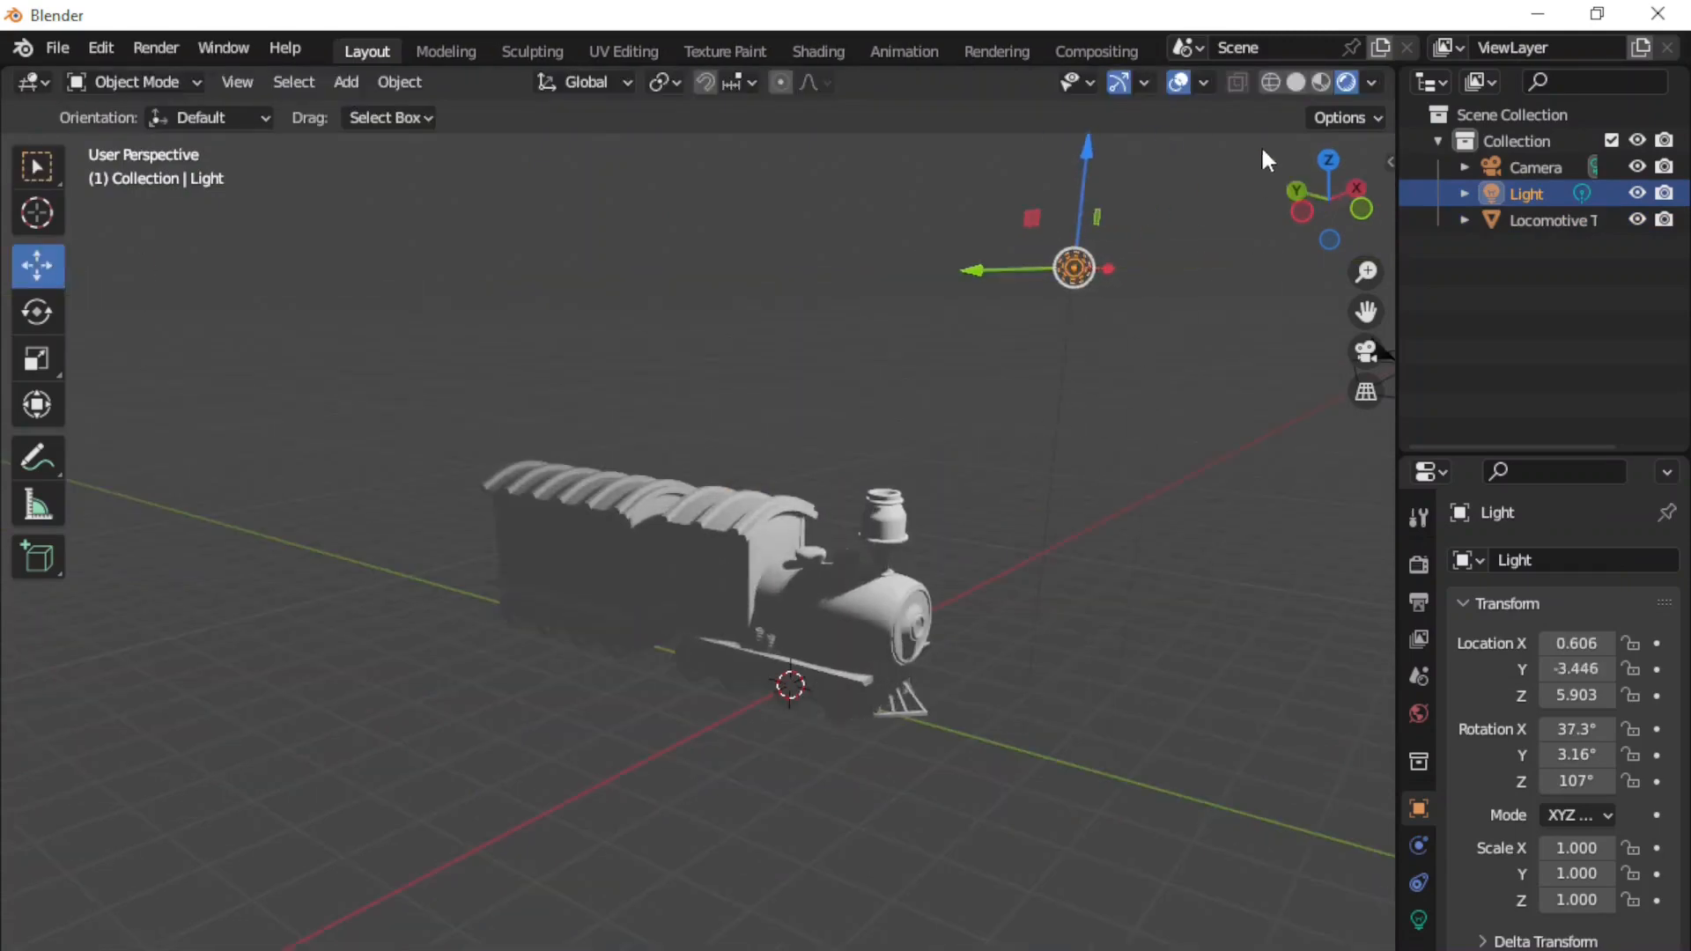
pyautogui.click(1318, 82)
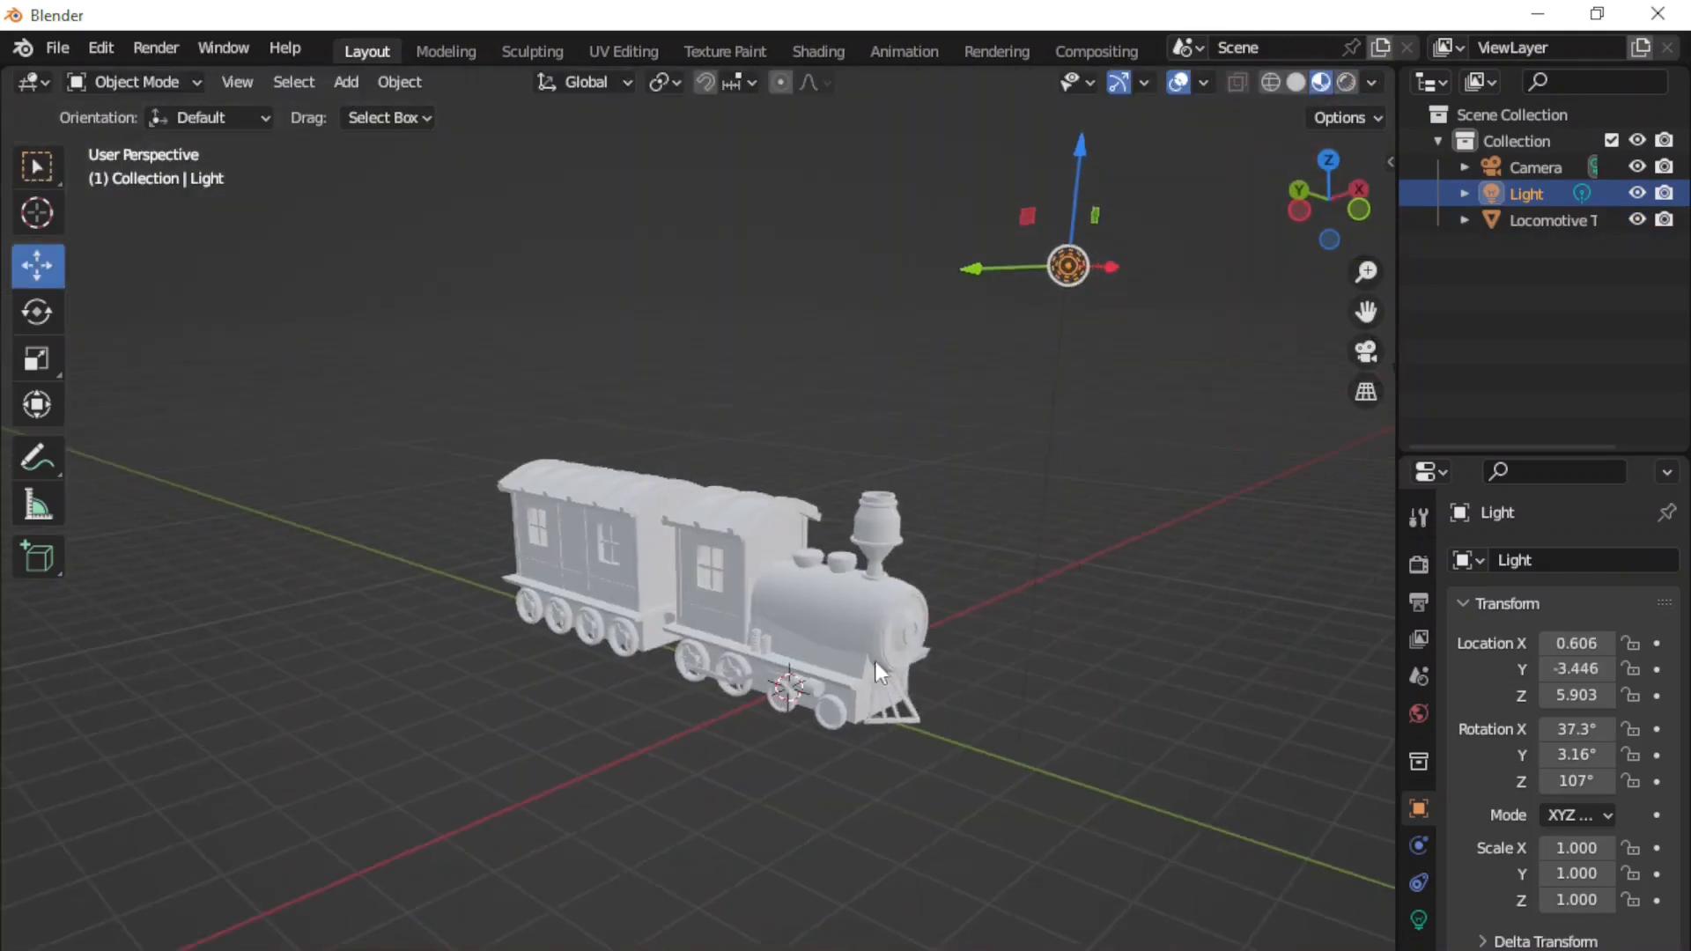